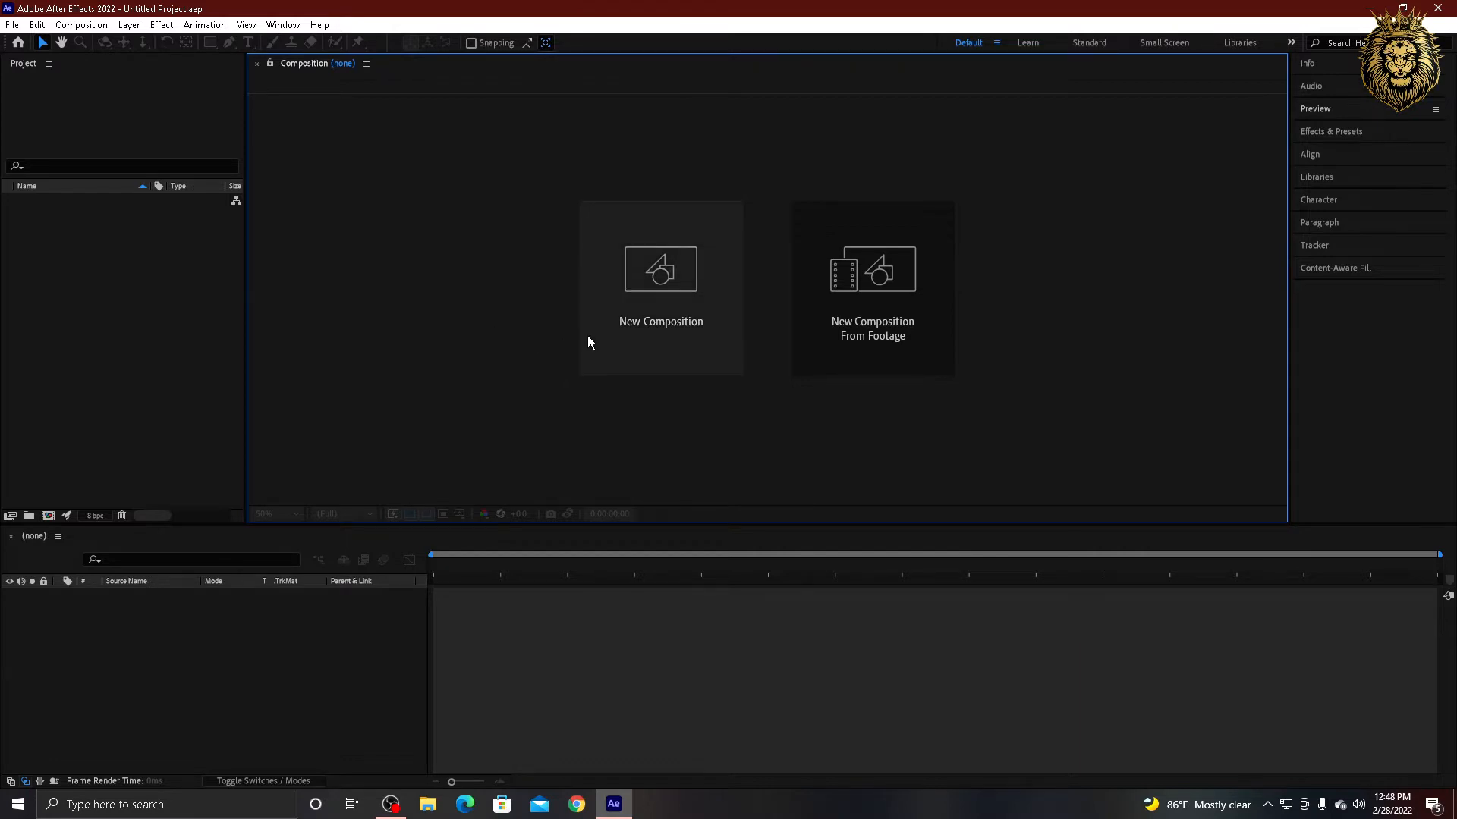
- Create a 1920 x 1080 composition at 60 fps, full resolution and 4 seconds long, and turn off its transparency grid
{"action": "left_click", "coordinate": [650, 314]}
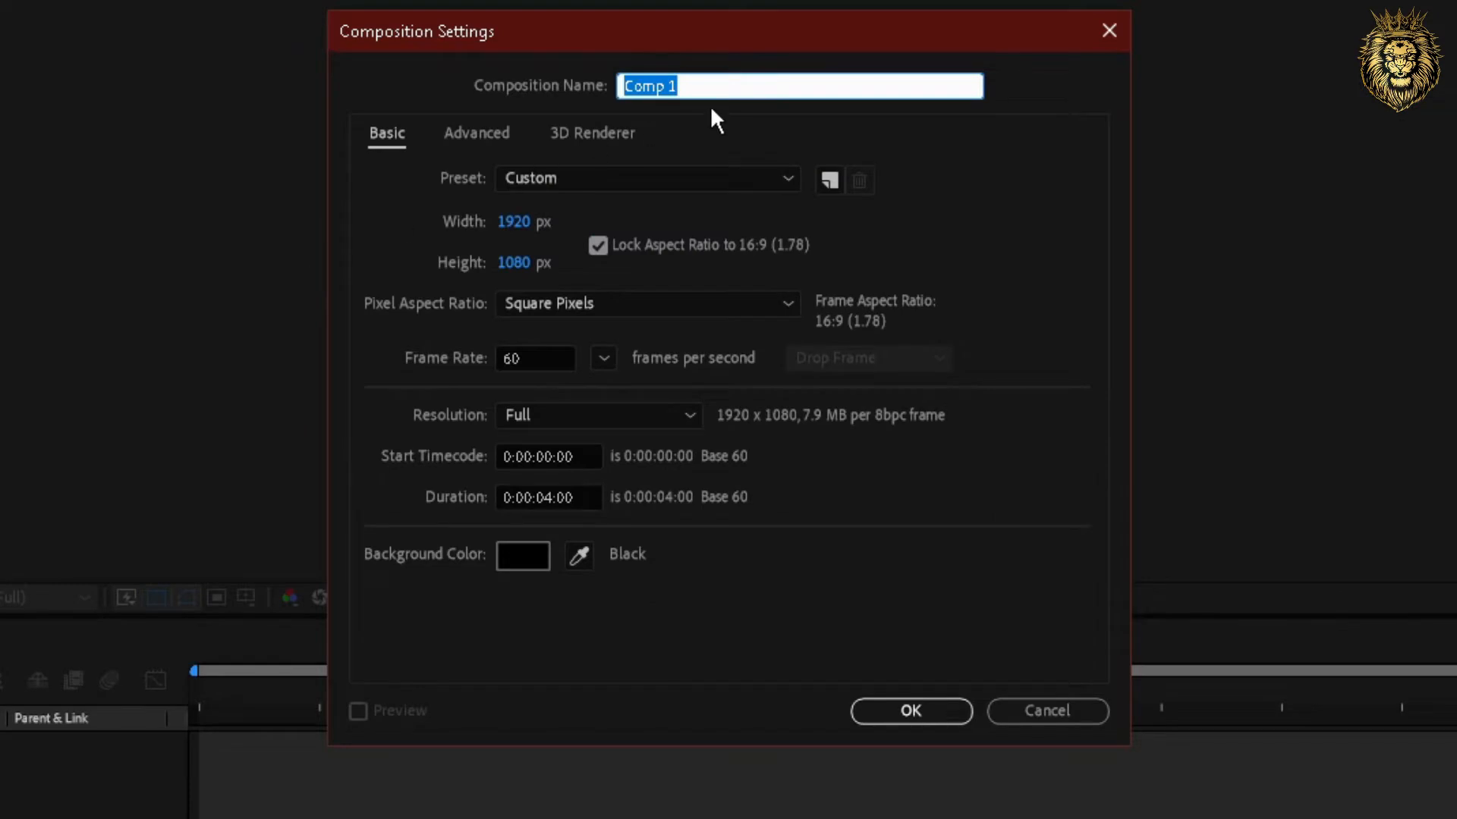
{"action": "left_click", "coordinate": [695, 283]}
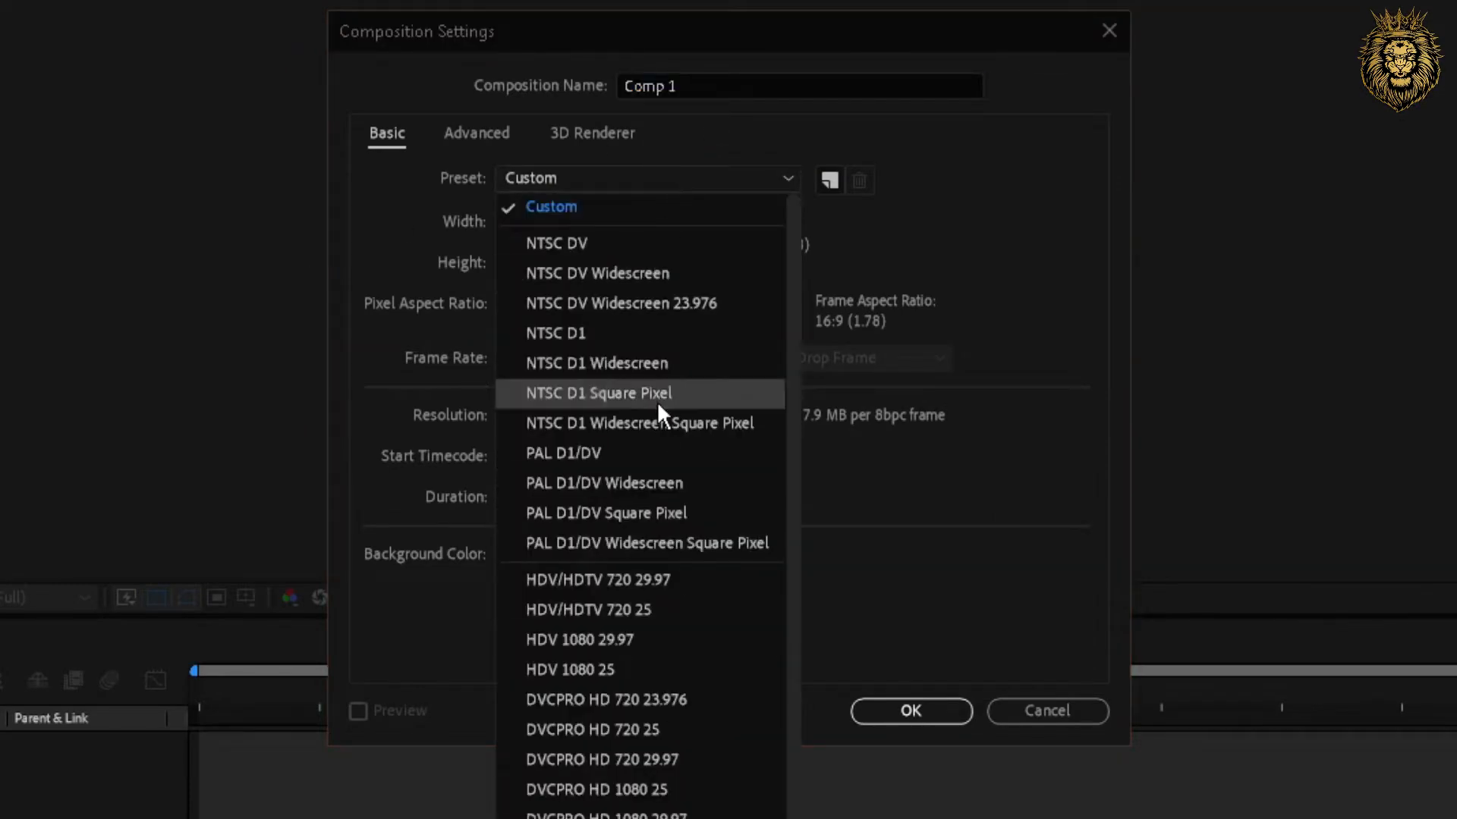
{"action": "left_click", "coordinate": [402, 532]}
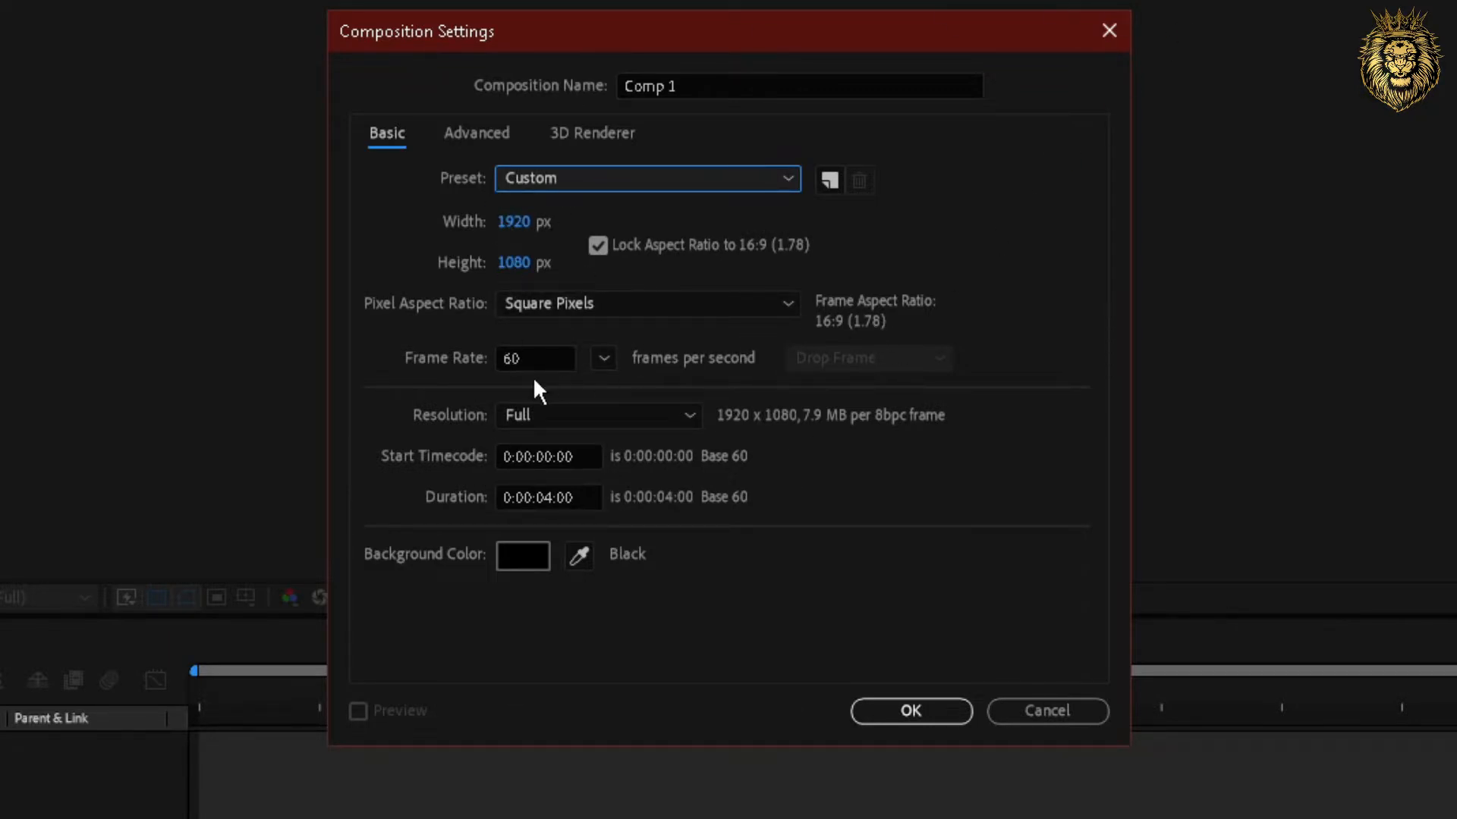
{"action": "left_click", "coordinate": [604, 362]}
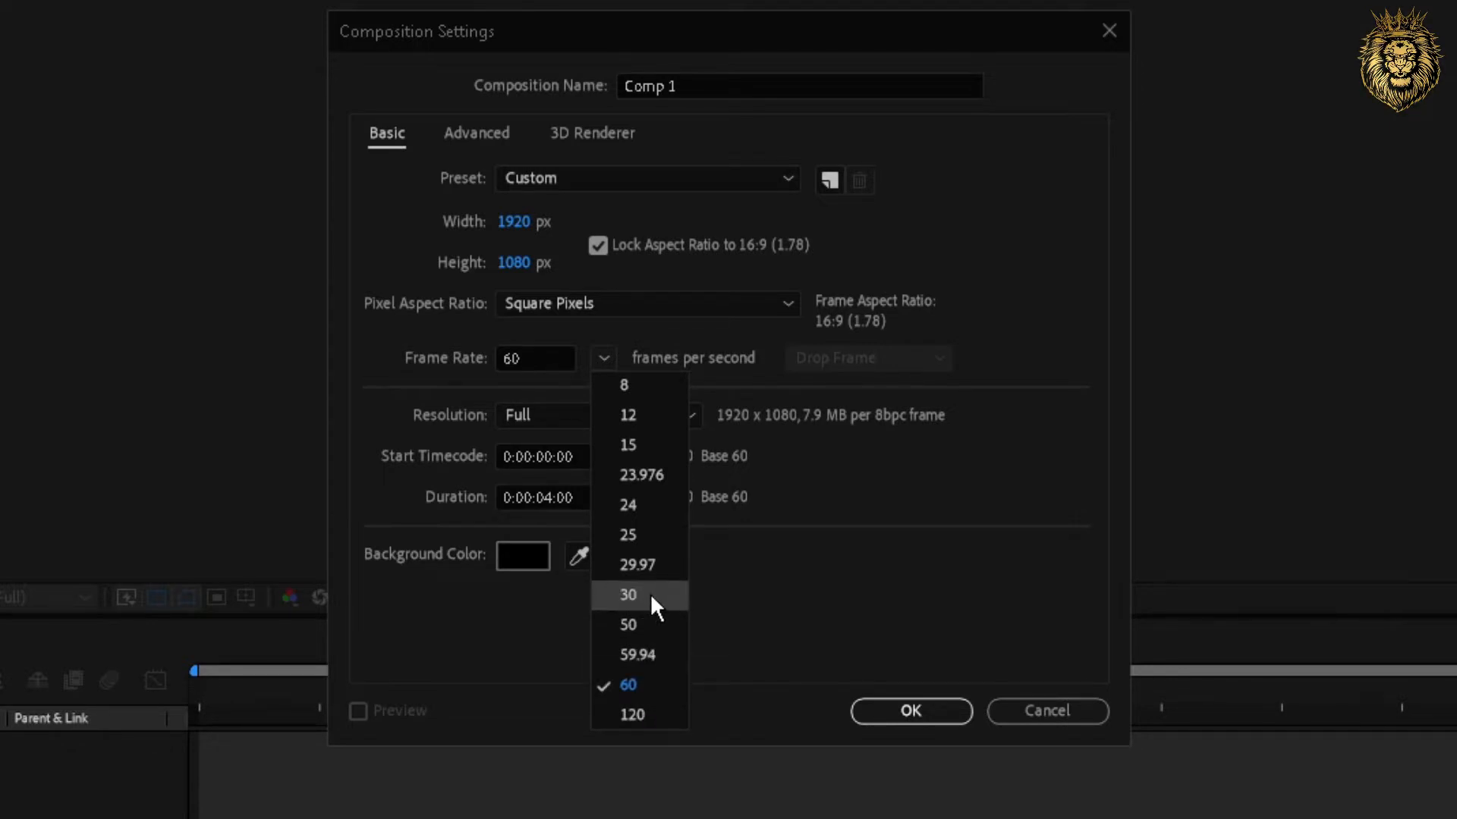
{"action": "left_click", "coordinate": [651, 697]}
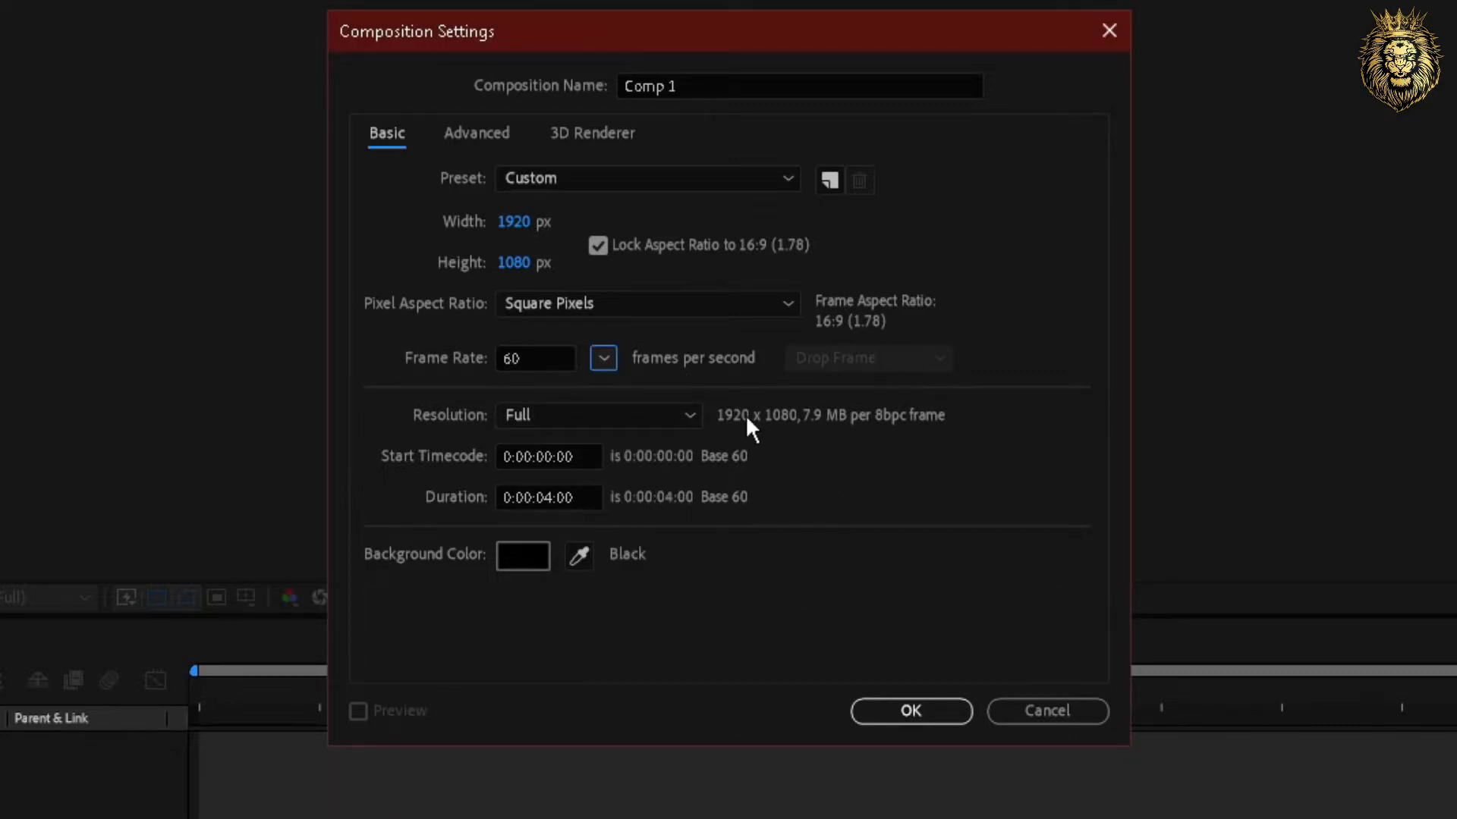
{"action": "left_click", "coordinate": [546, 423]}
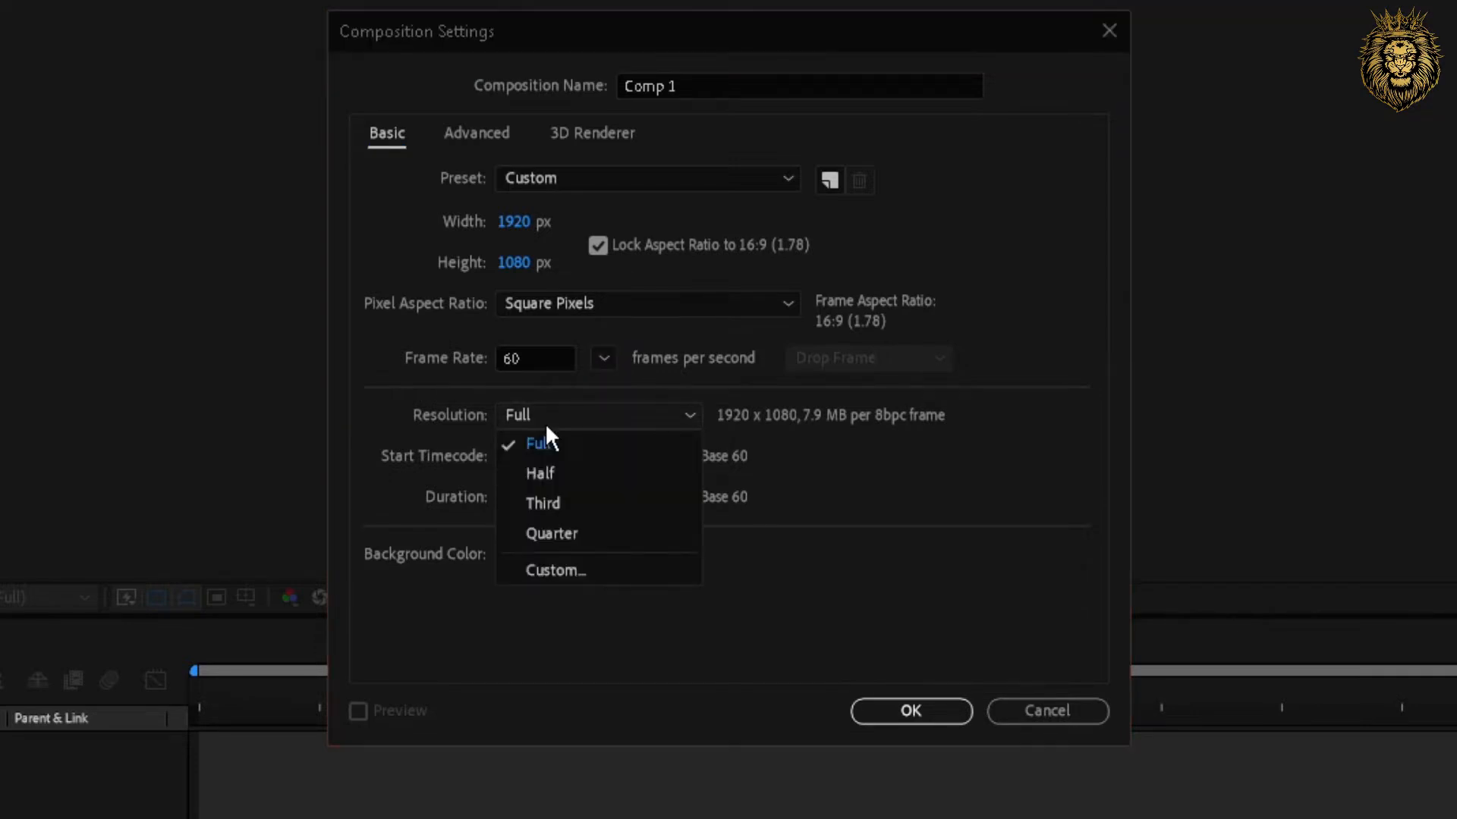
{"action": "left_click", "coordinate": [546, 431]}
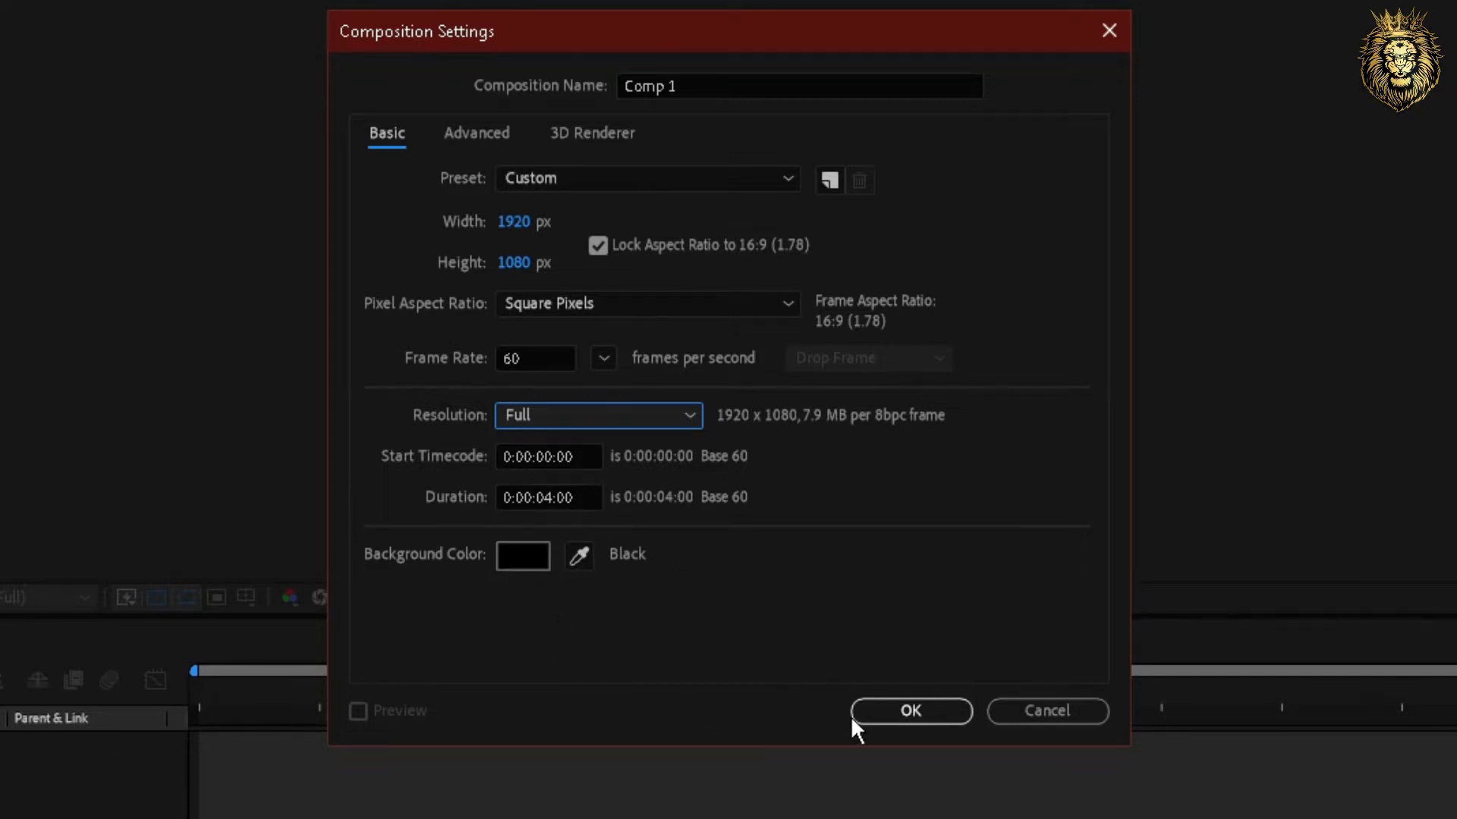
{"action": "left_click", "coordinate": [911, 722]}
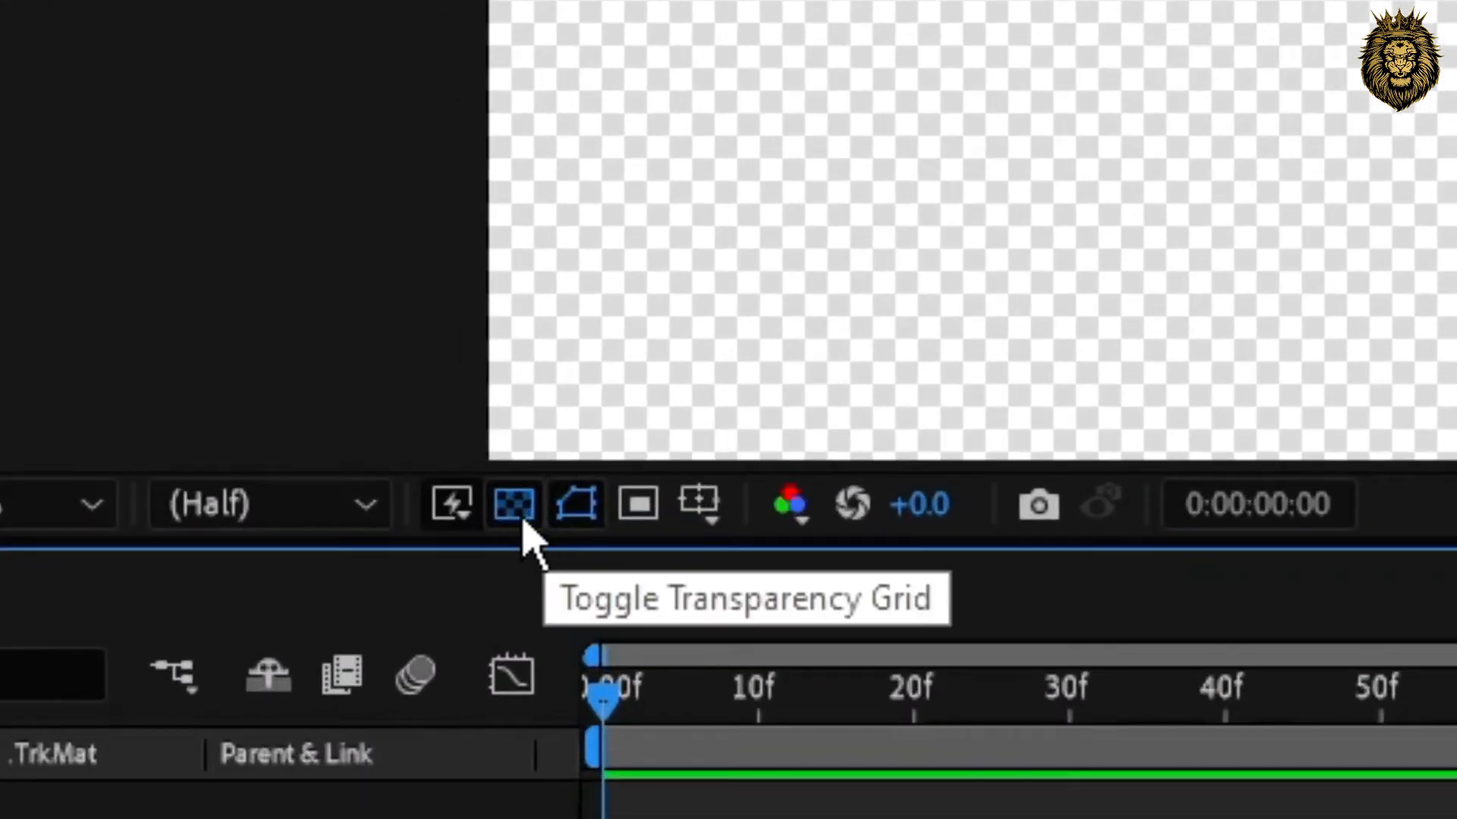
{"action": "left_click", "coordinate": [522, 522]}
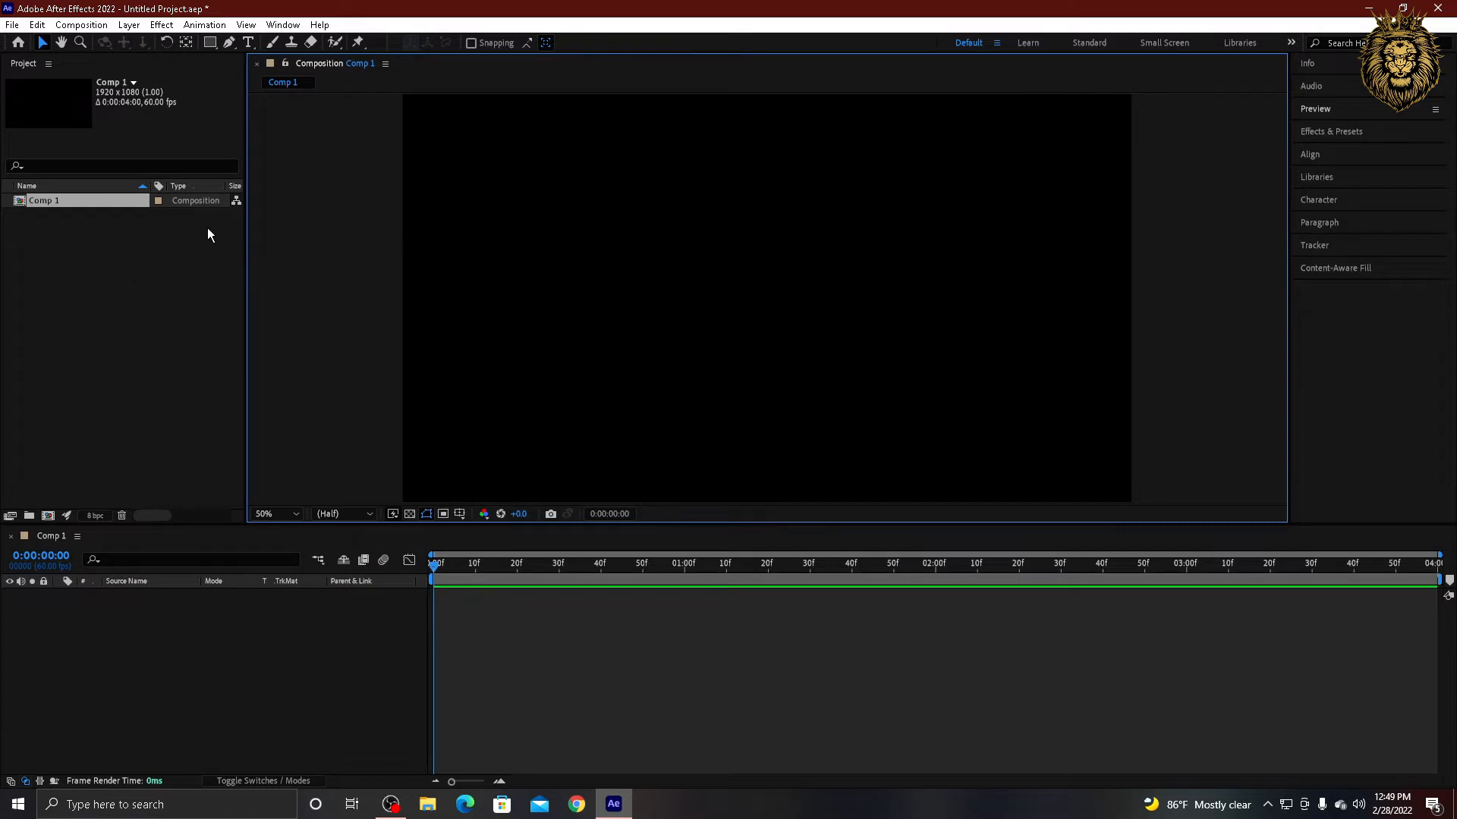
{"action": "right_click", "coordinate": [138, 299]}
{"action": "left_click", "coordinate": [416, 232]}
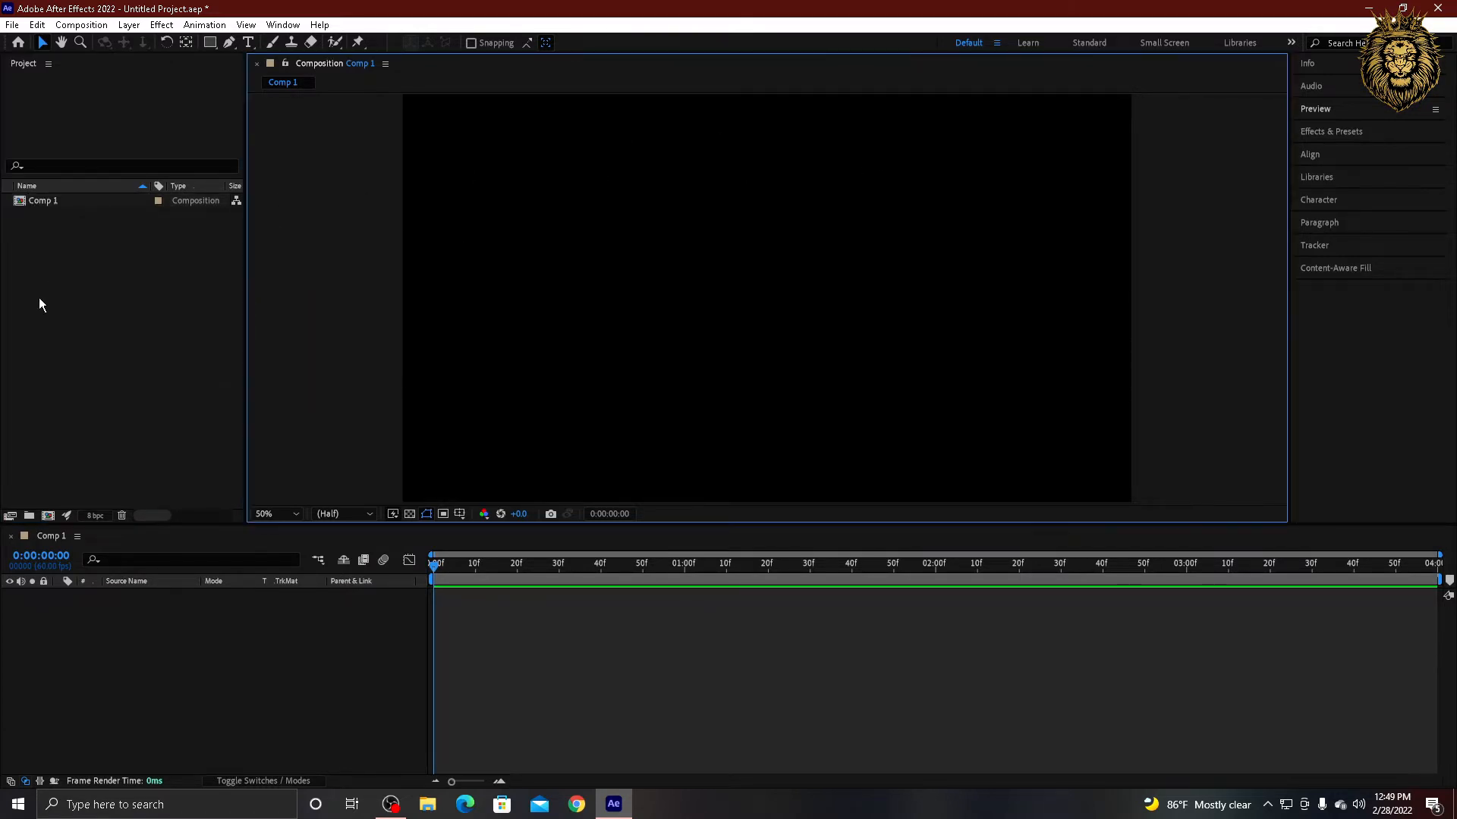
{"action": "right_click", "coordinate": [97, 271]}
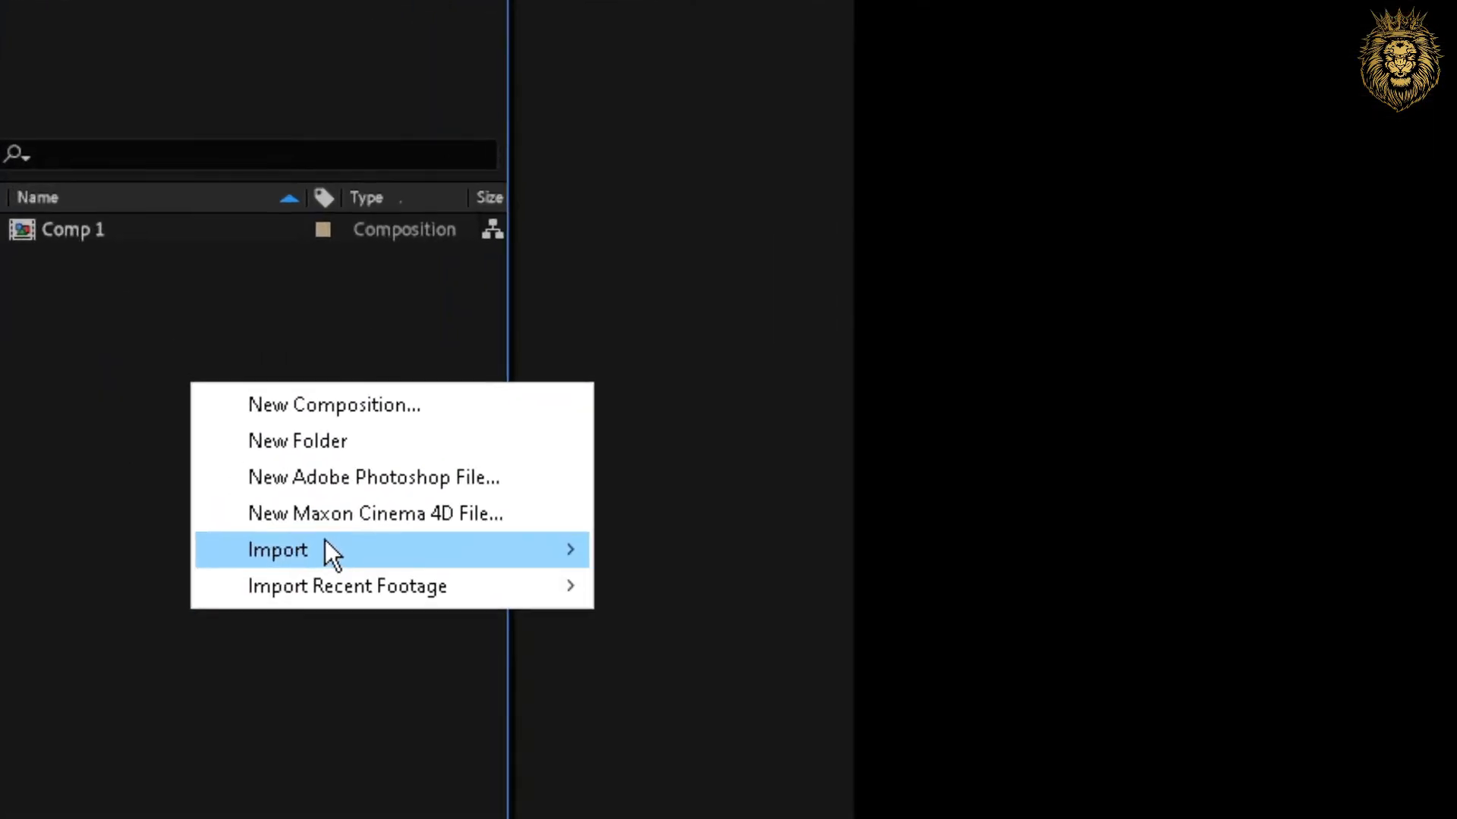
{"action": "mouse_move", "coordinate": [178, 369]}
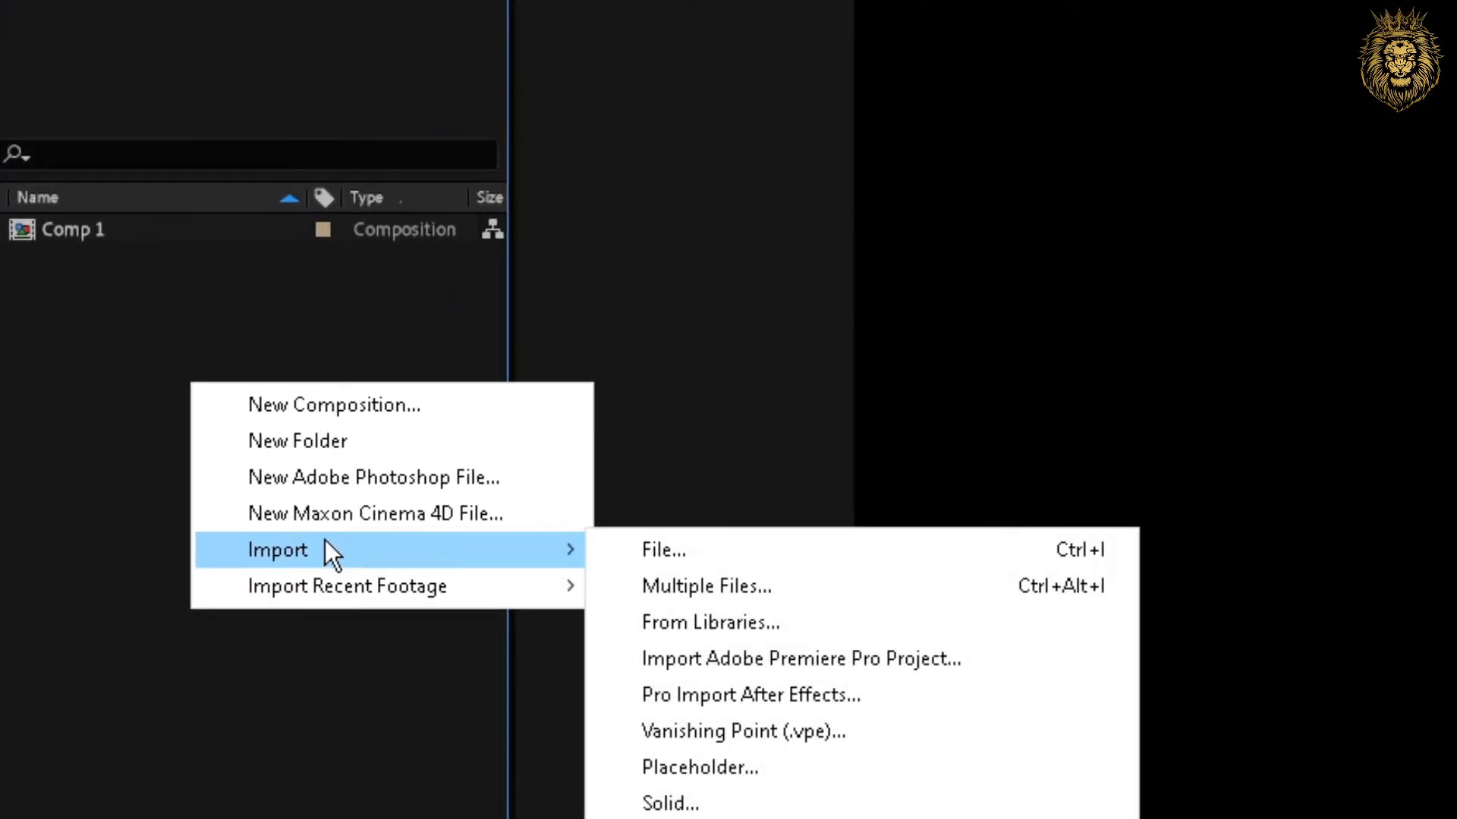
{"action": "left_click", "coordinate": [1118, 544]}
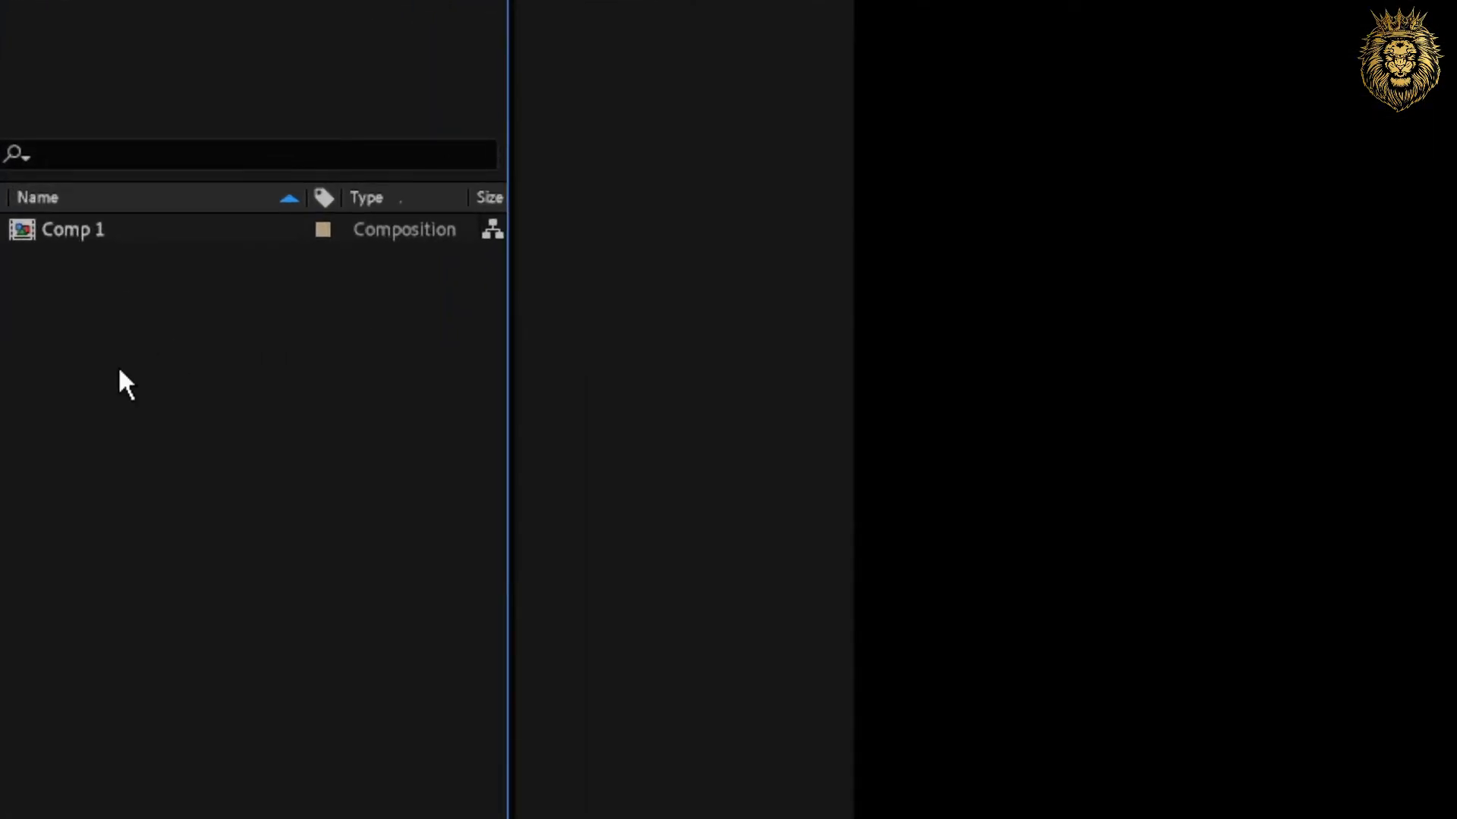
- Import the TheBeastLion PNG from the channel folder on Local Disk (E:) and add it to the composition as a layer
{"action": "right_click", "coordinate": [119, 423]}
{"action": "mouse_move", "coordinate": [196, 584]}
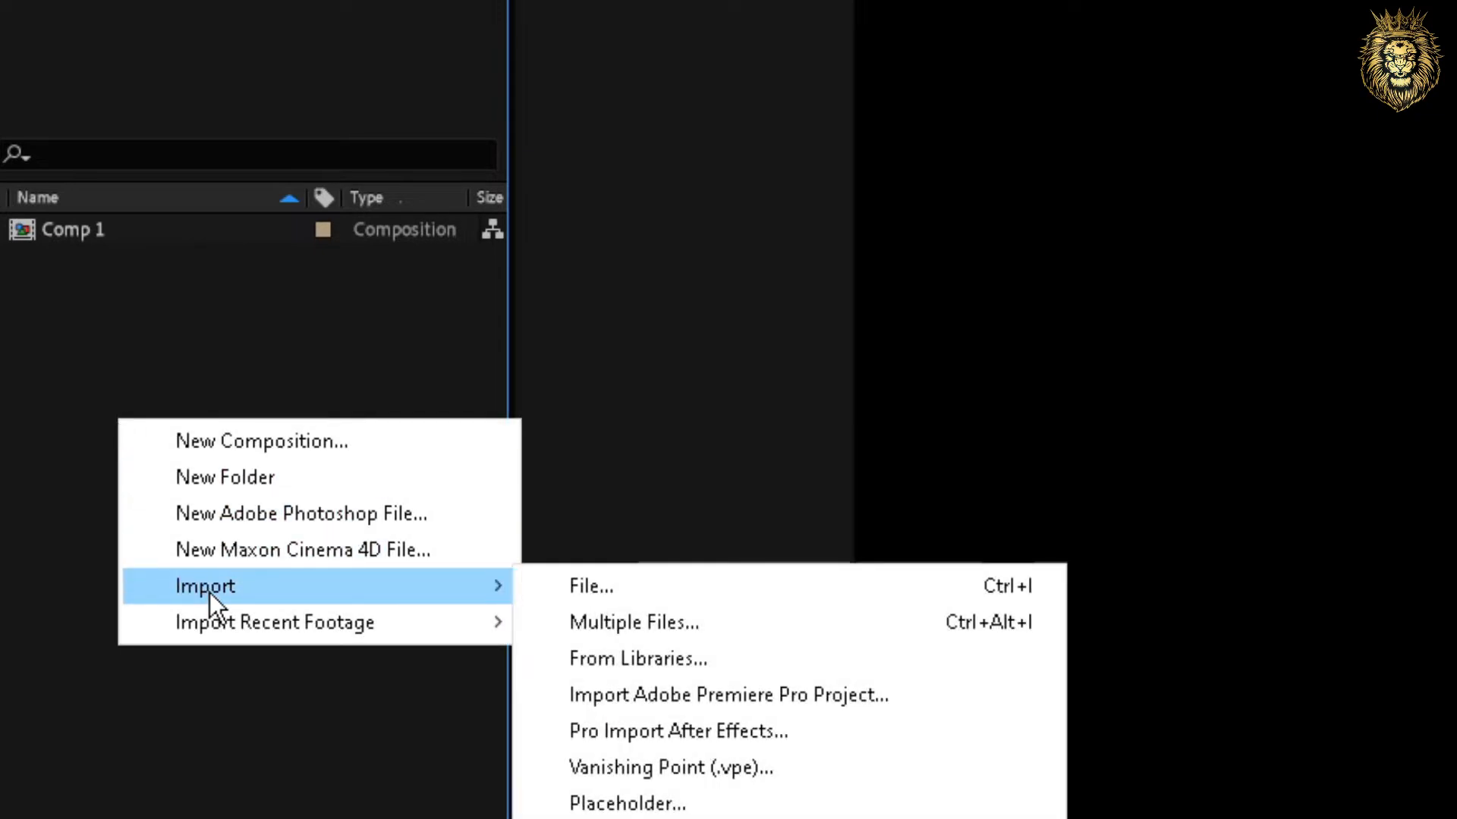
{"action": "left_click", "coordinate": [645, 592]}
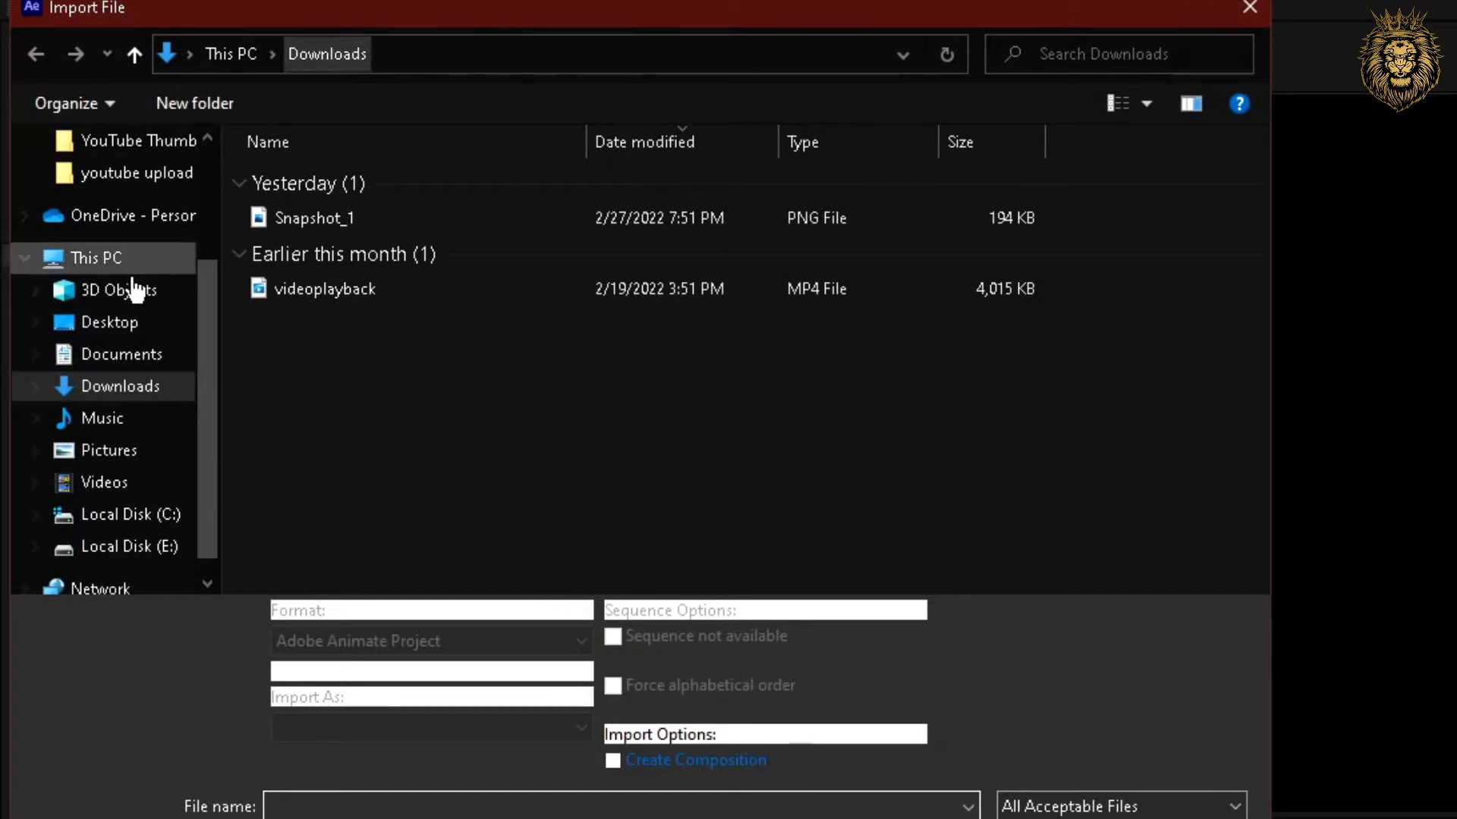
{"action": "left_click", "coordinate": [163, 553]}
{"action": "double_click", "coordinate": [340, 238]}
{"action": "scroll", "coordinate": [375, 531], "scroll_direction": "down", "scroll_amount": 1}
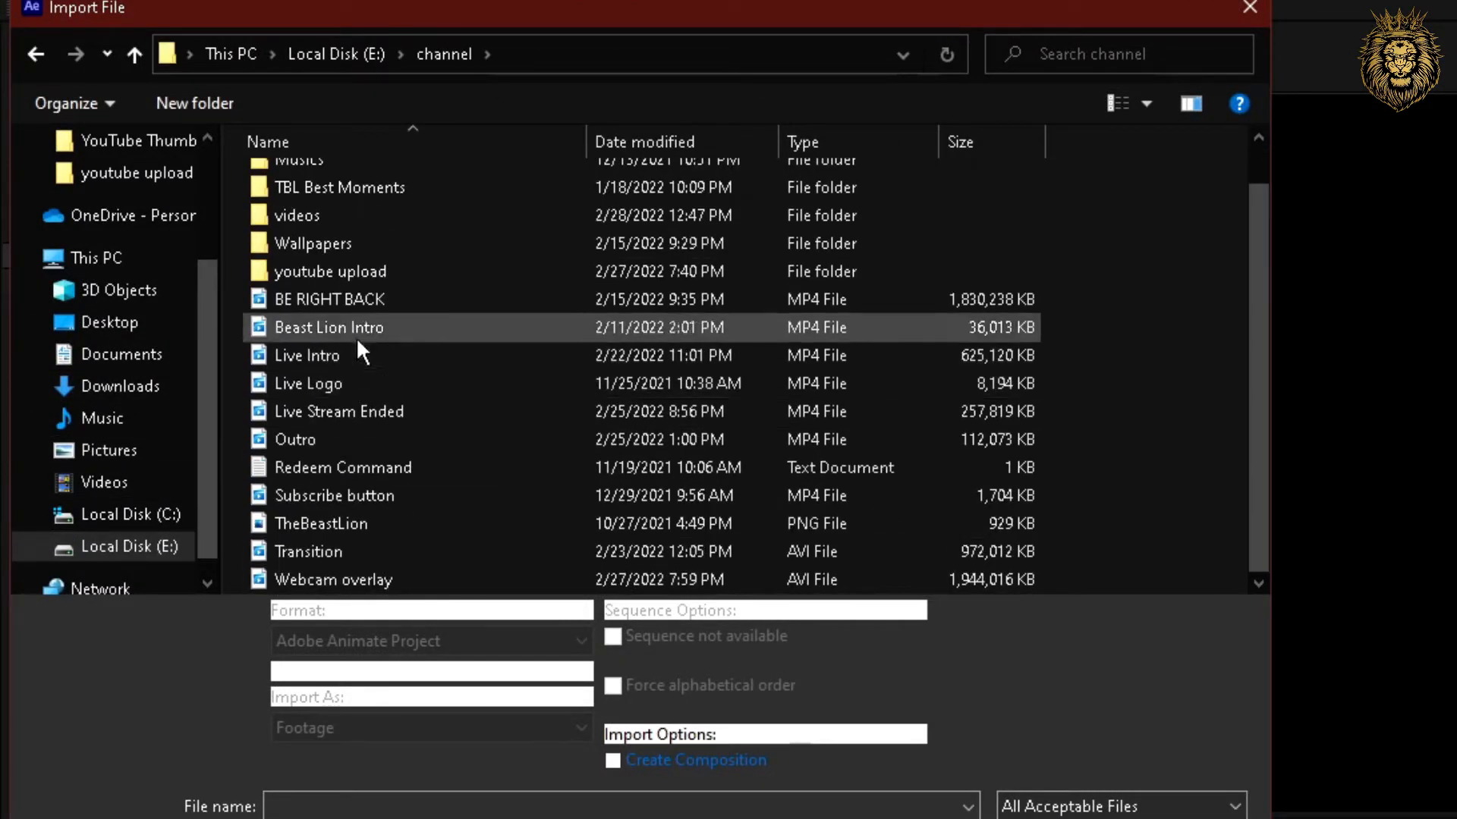
{"action": "double_click", "coordinate": [370, 522]}
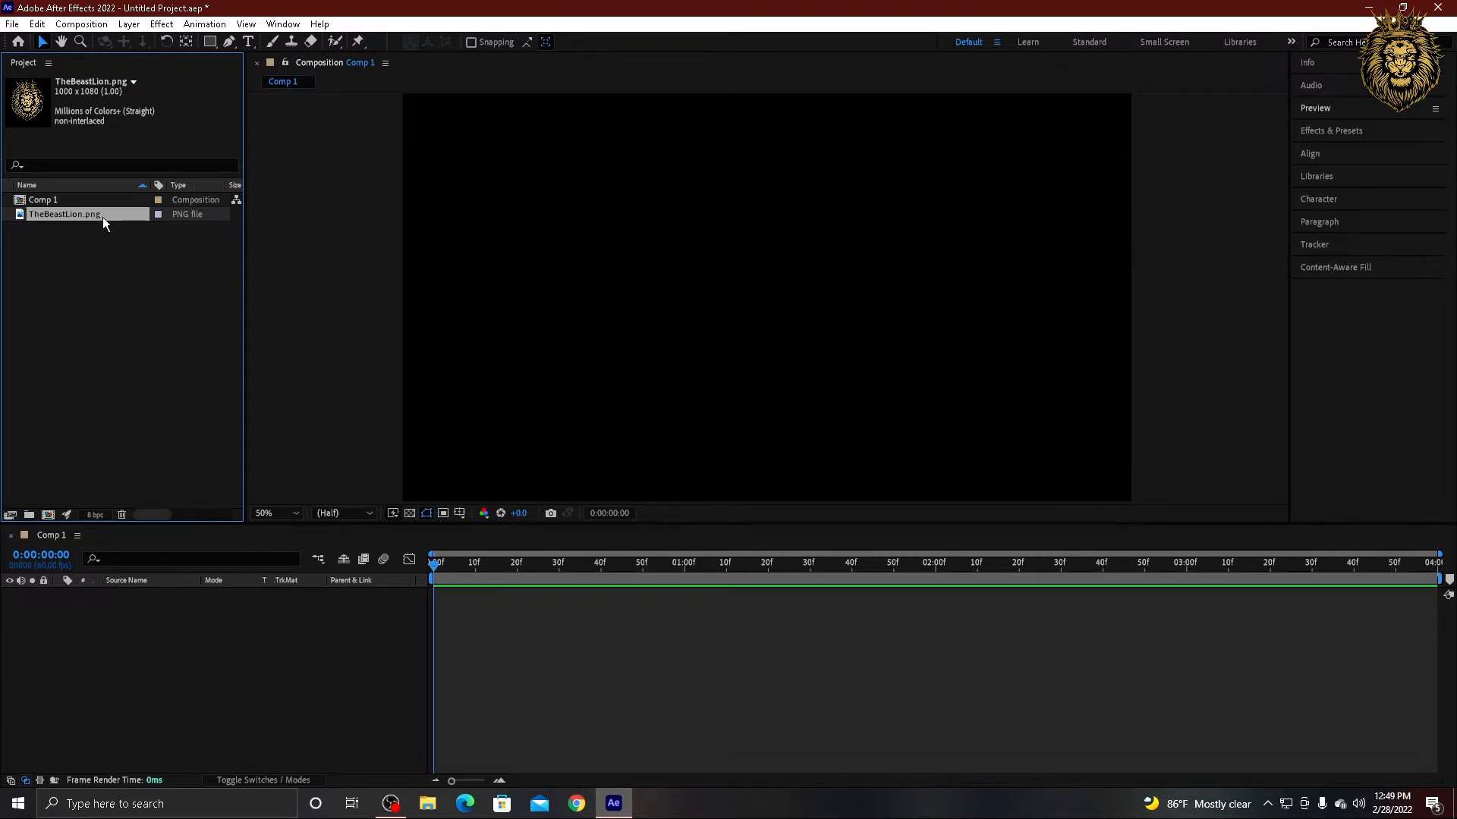
{"action": "left_click_drag", "start_coordinate": [103, 217], "coordinate": [236, 622]}
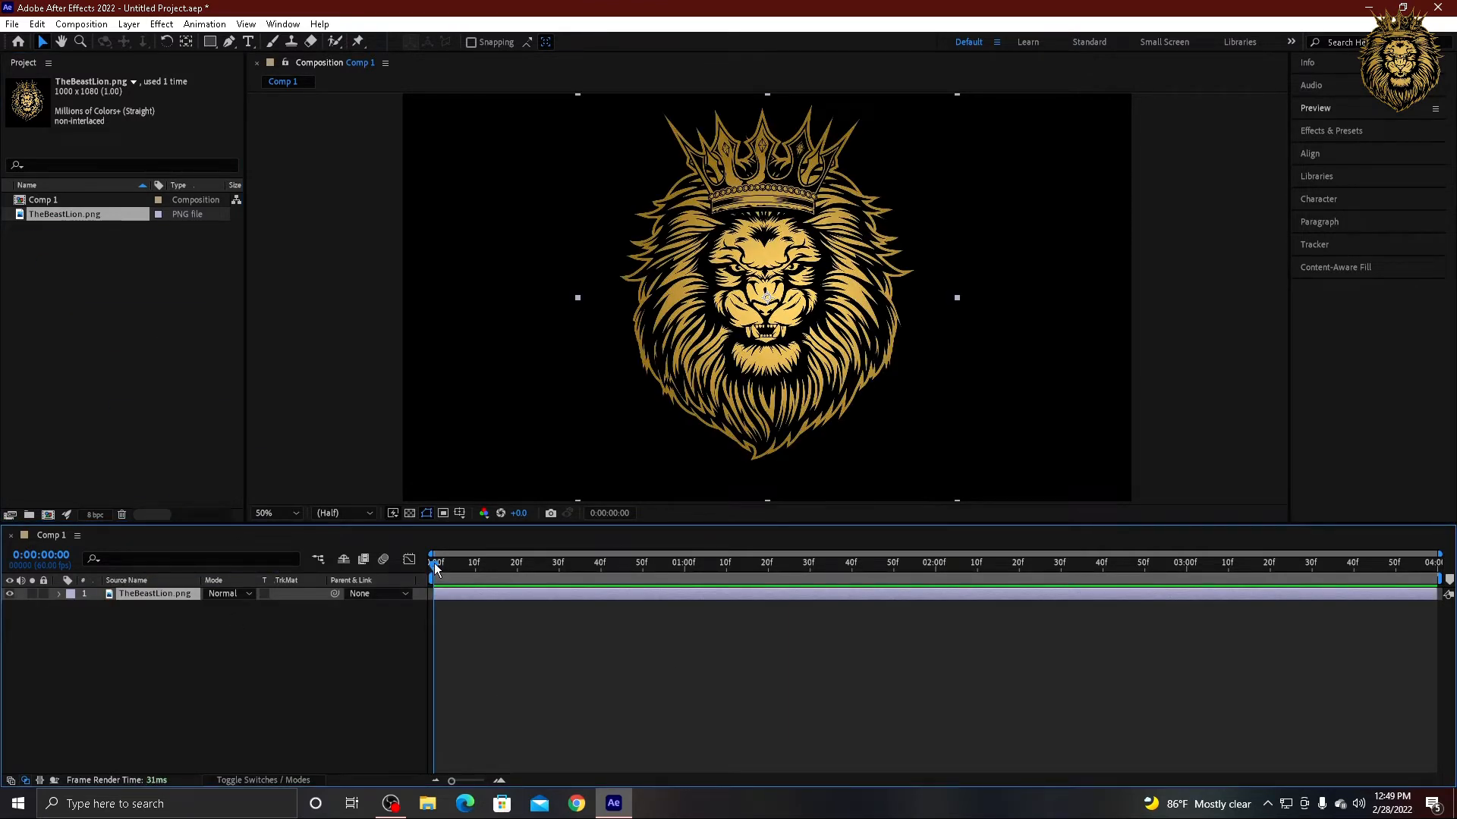
{"action": "left_click", "coordinate": [288, 249]}
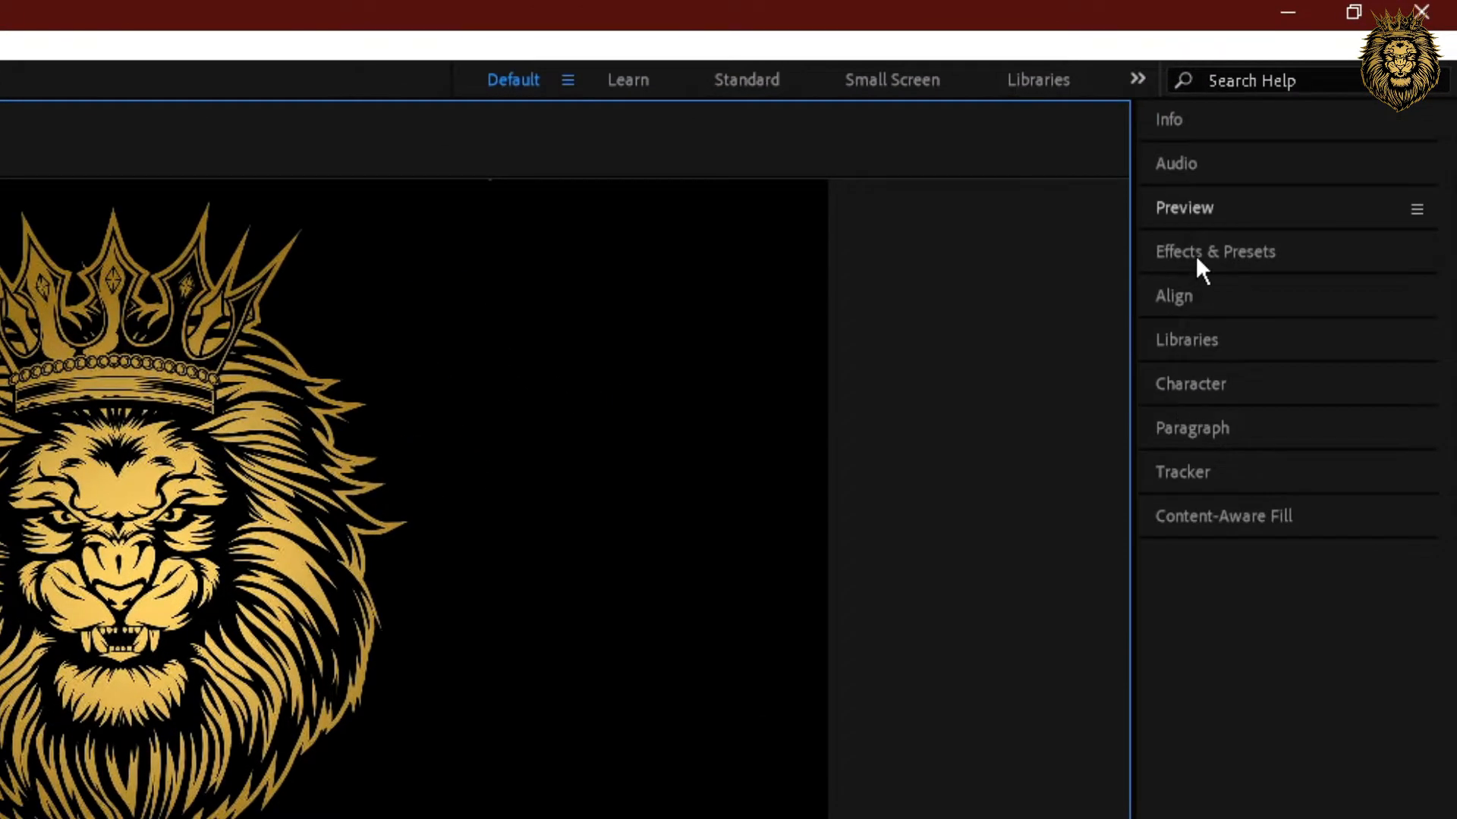
- Search the effects for "CC Light" and apply CC Light Sweep to the lion logo layer
{"action": "left_click", "coordinate": [1198, 257]}
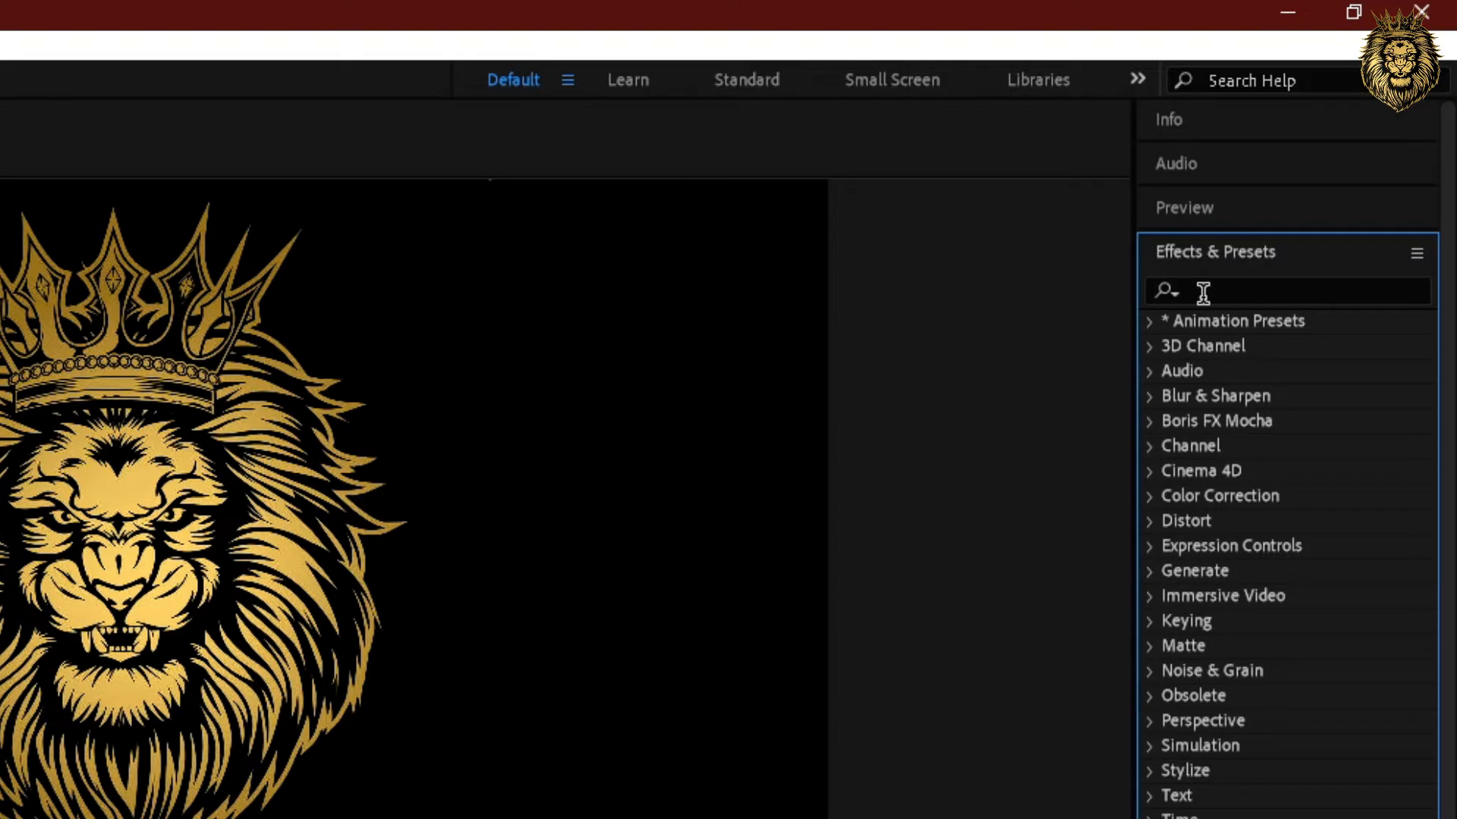
{"action": "left_click", "coordinate": [1202, 293]}
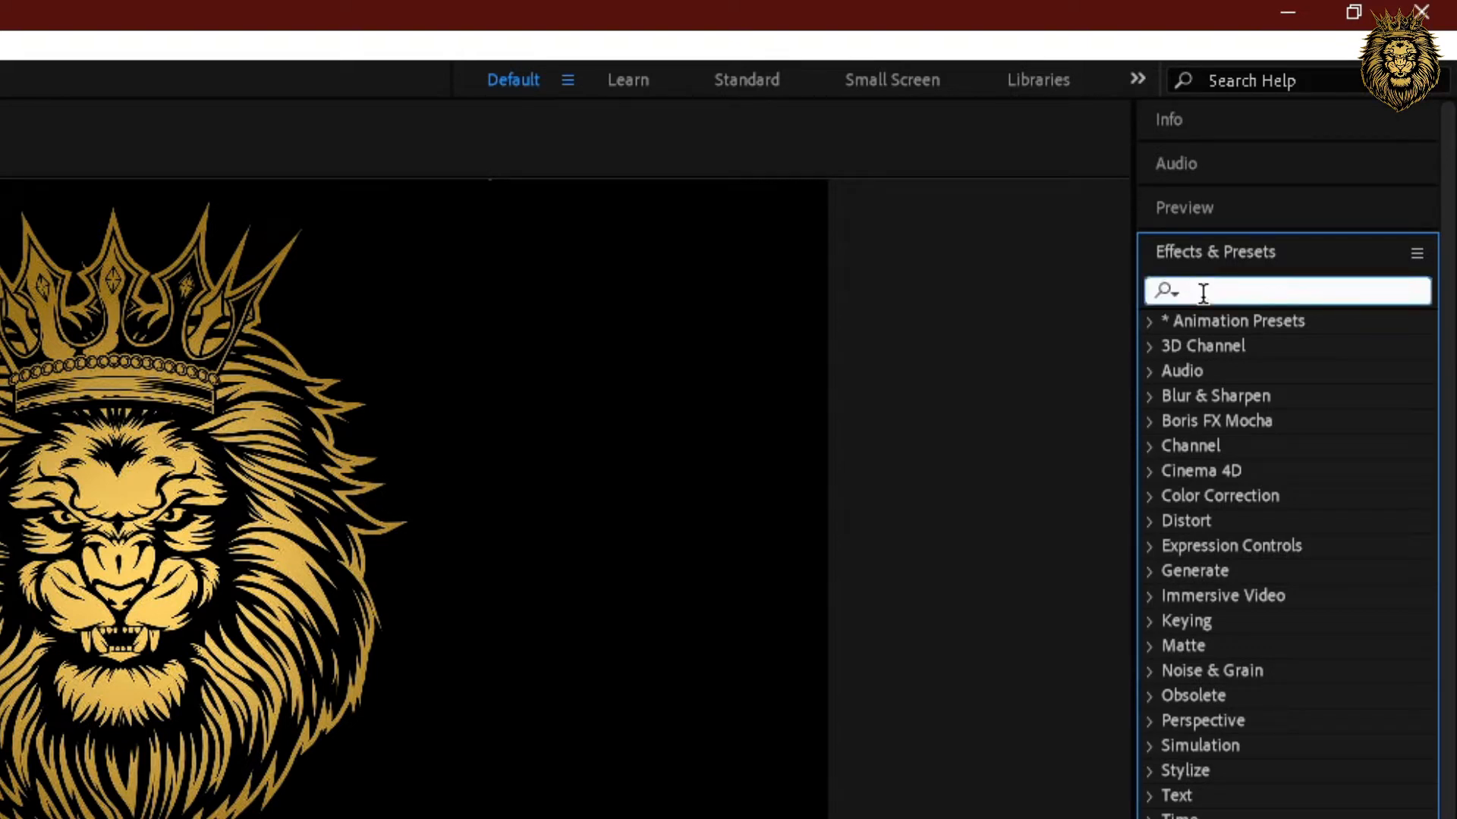
{"action": "type", "text": "cc"}
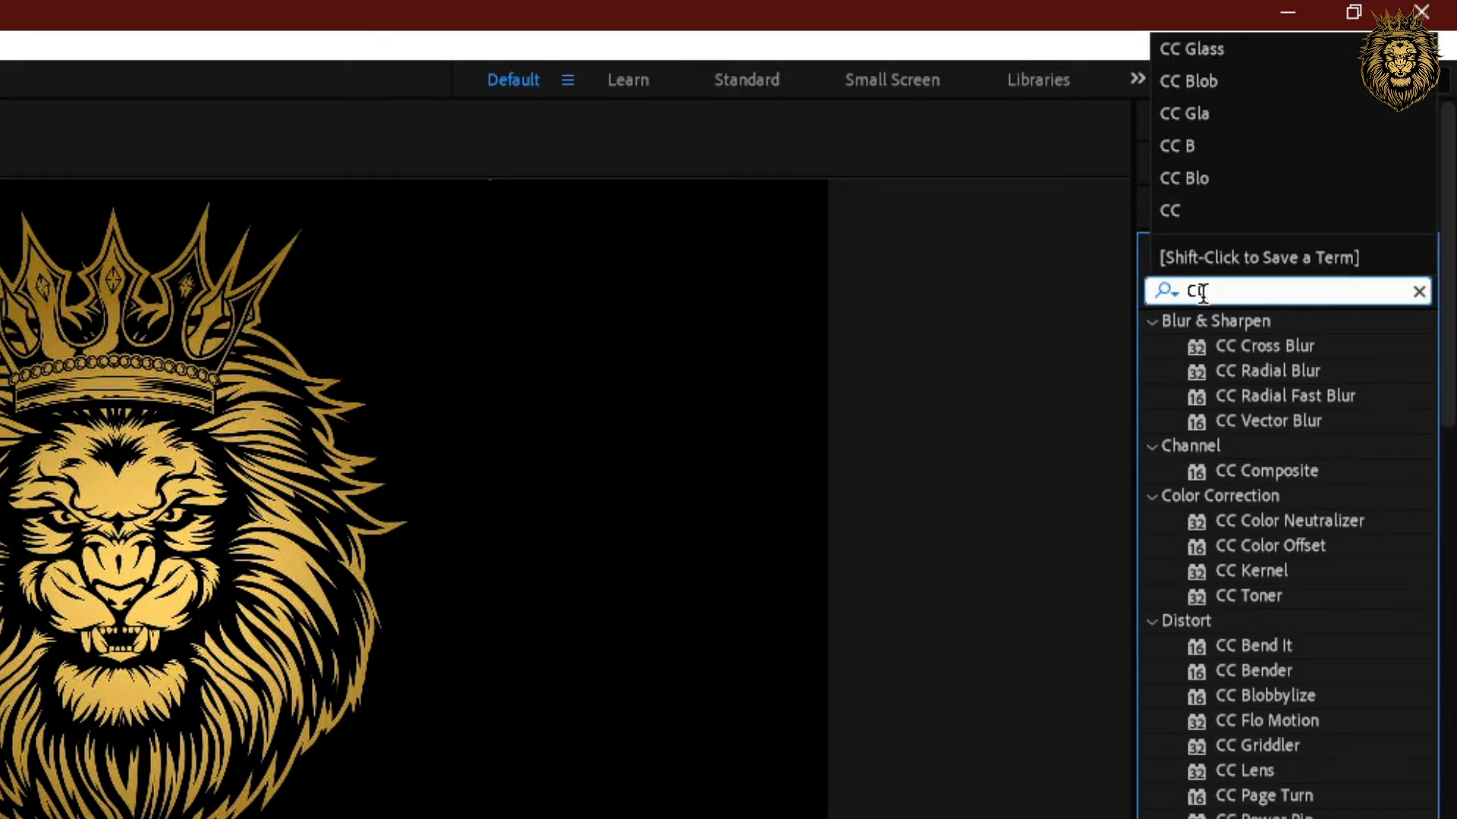
{"action": "type", "text": " Li"}
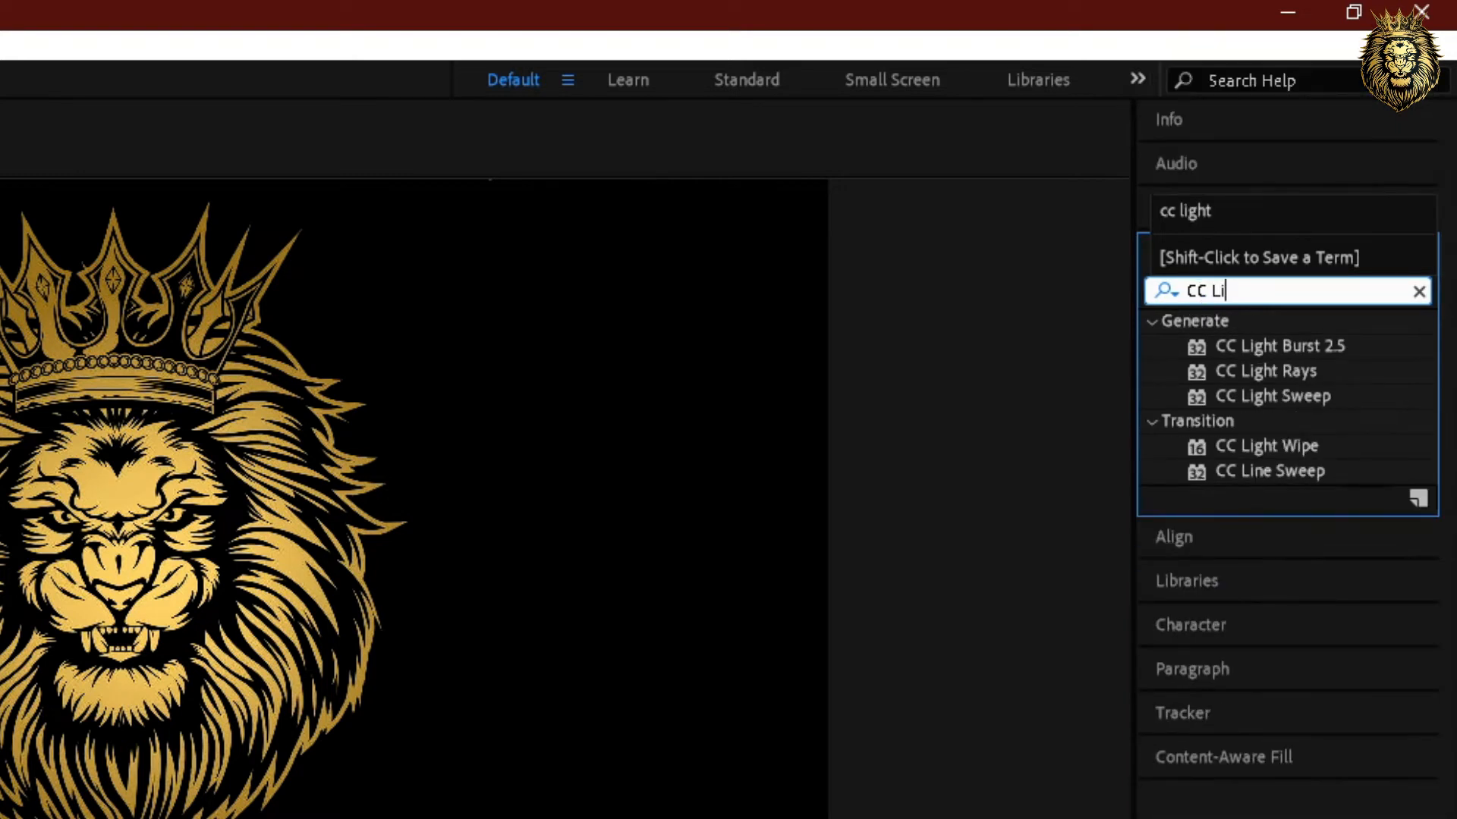
{"action": "type", "text": "ght"}
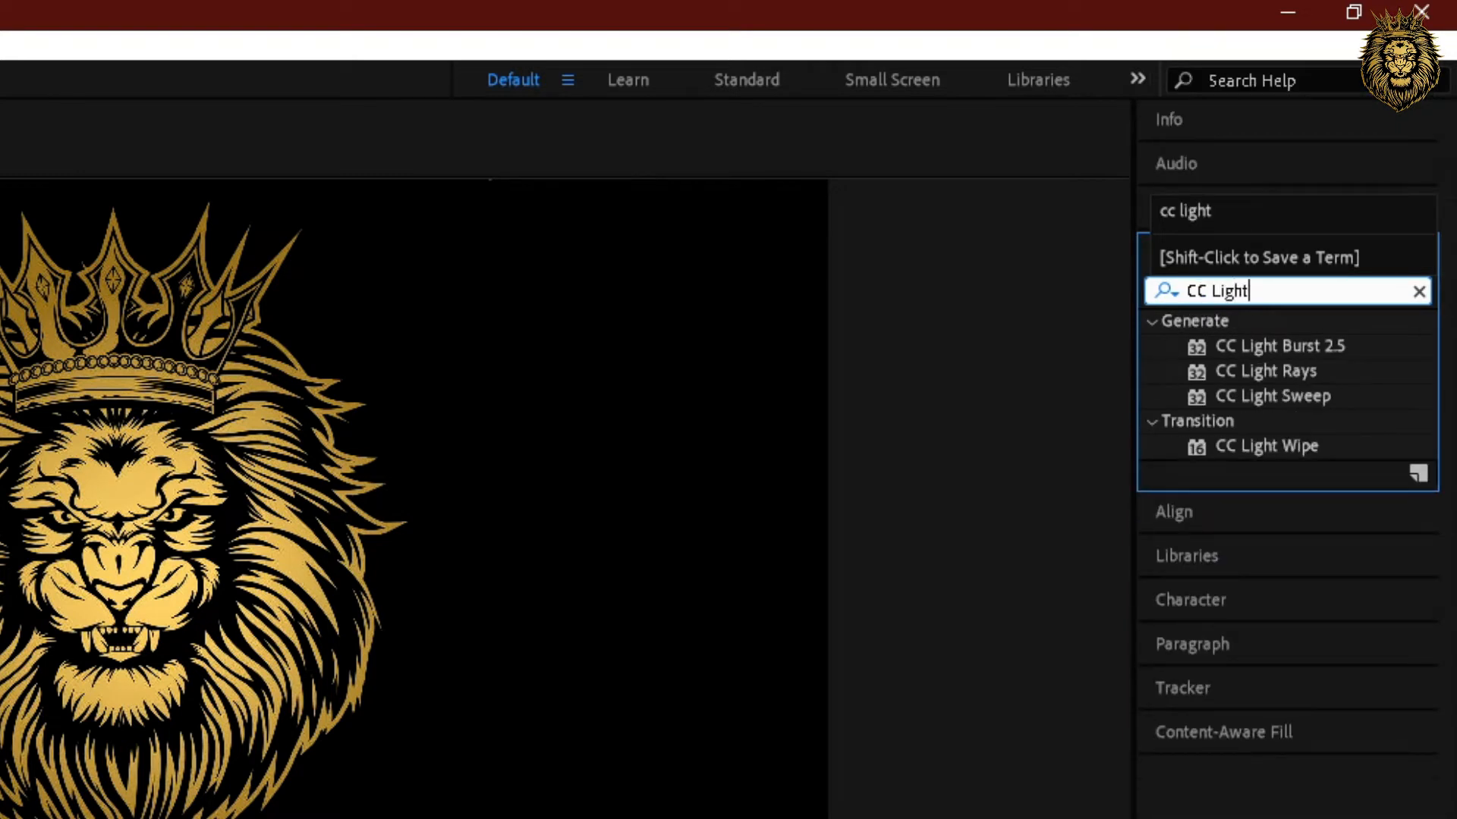
{"action": "left_click", "coordinate": [1285, 398]}
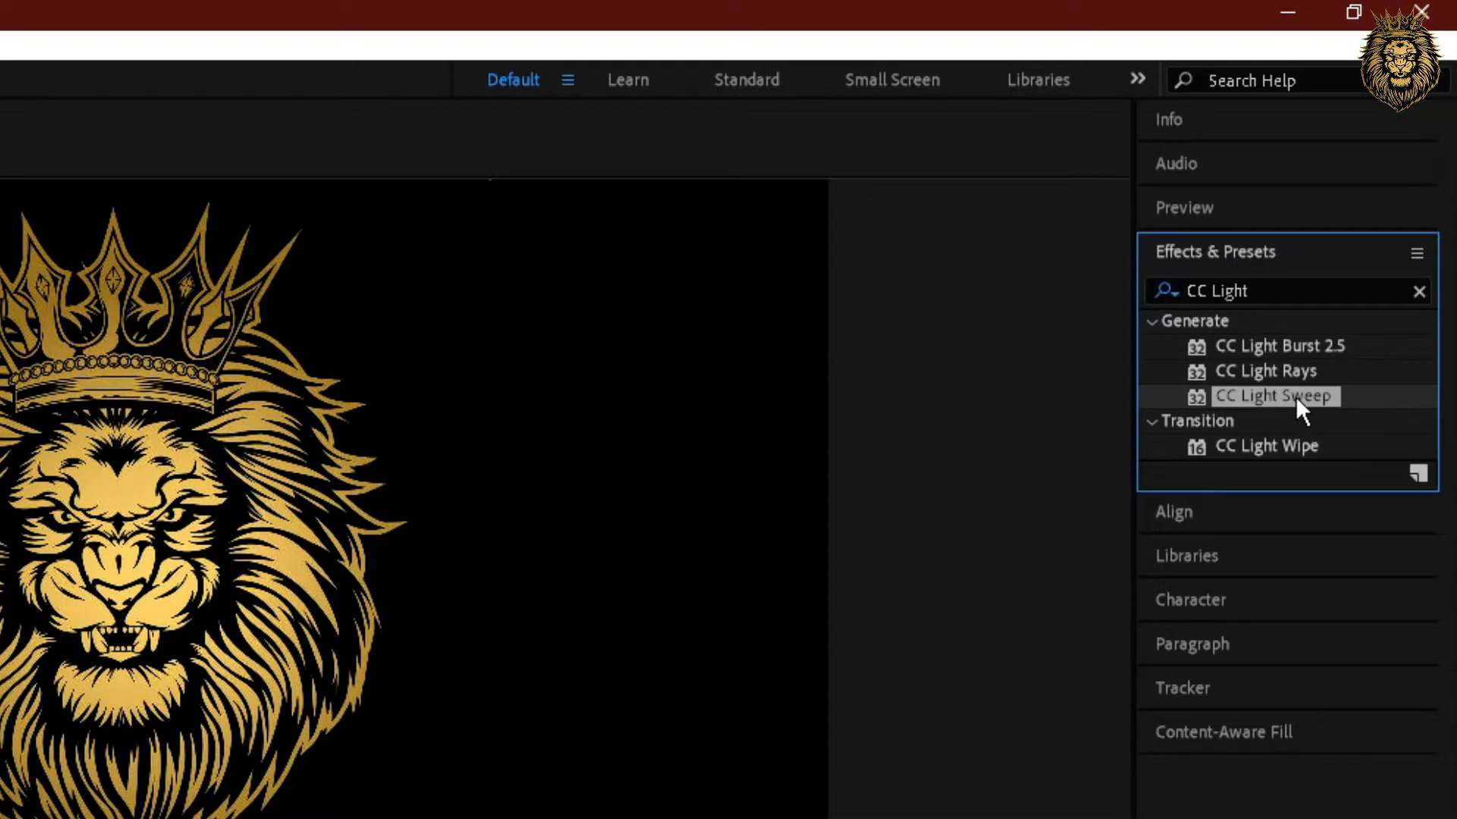
{"action": "left_click_drag", "start_coordinate": [1295, 396], "coordinate": [307, 389]}
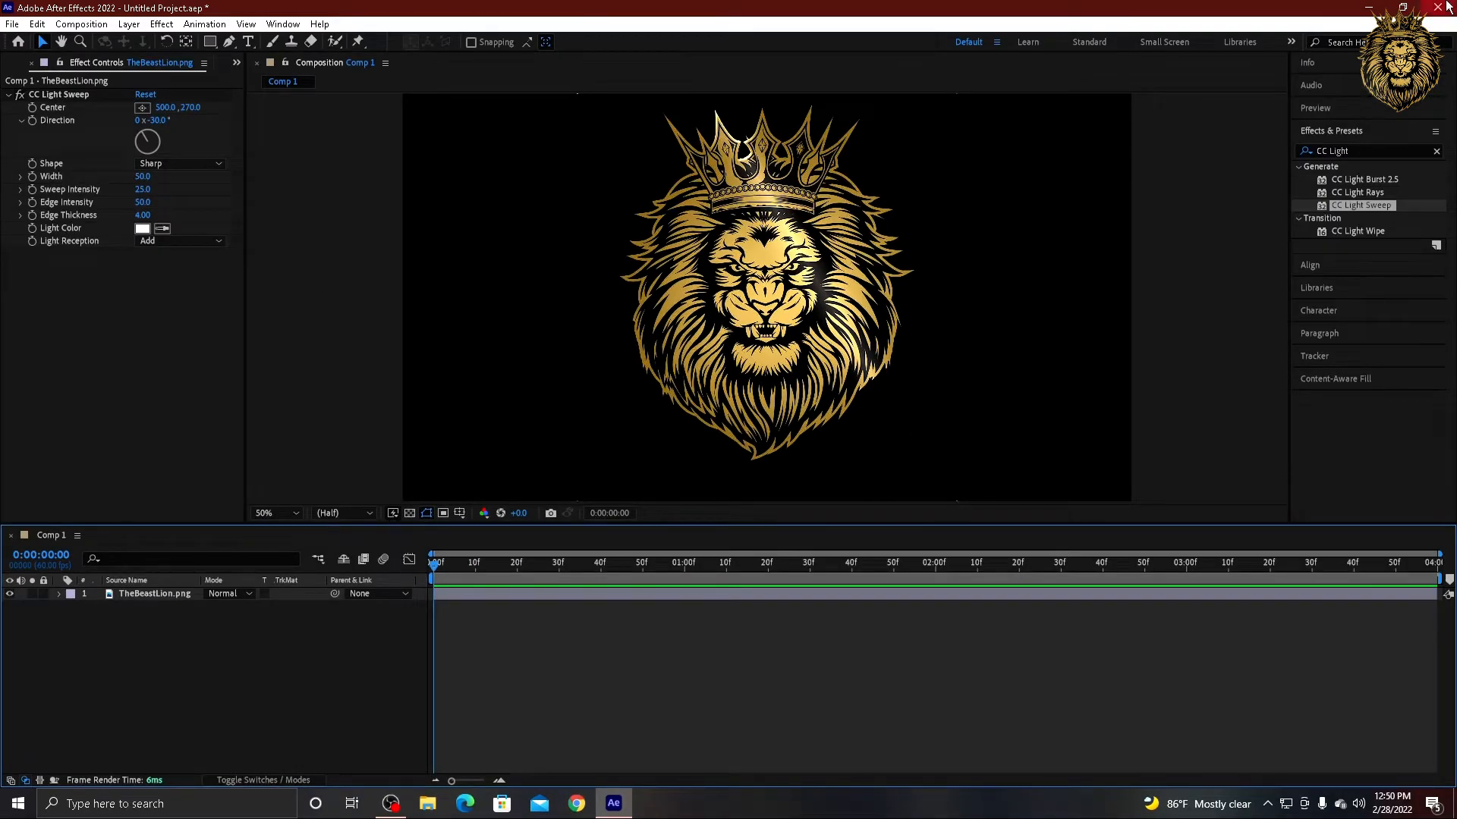
- Clear the effects search and show the playback preview settings in place of the effects list
{"action": "left_click", "coordinate": [1435, 151]}
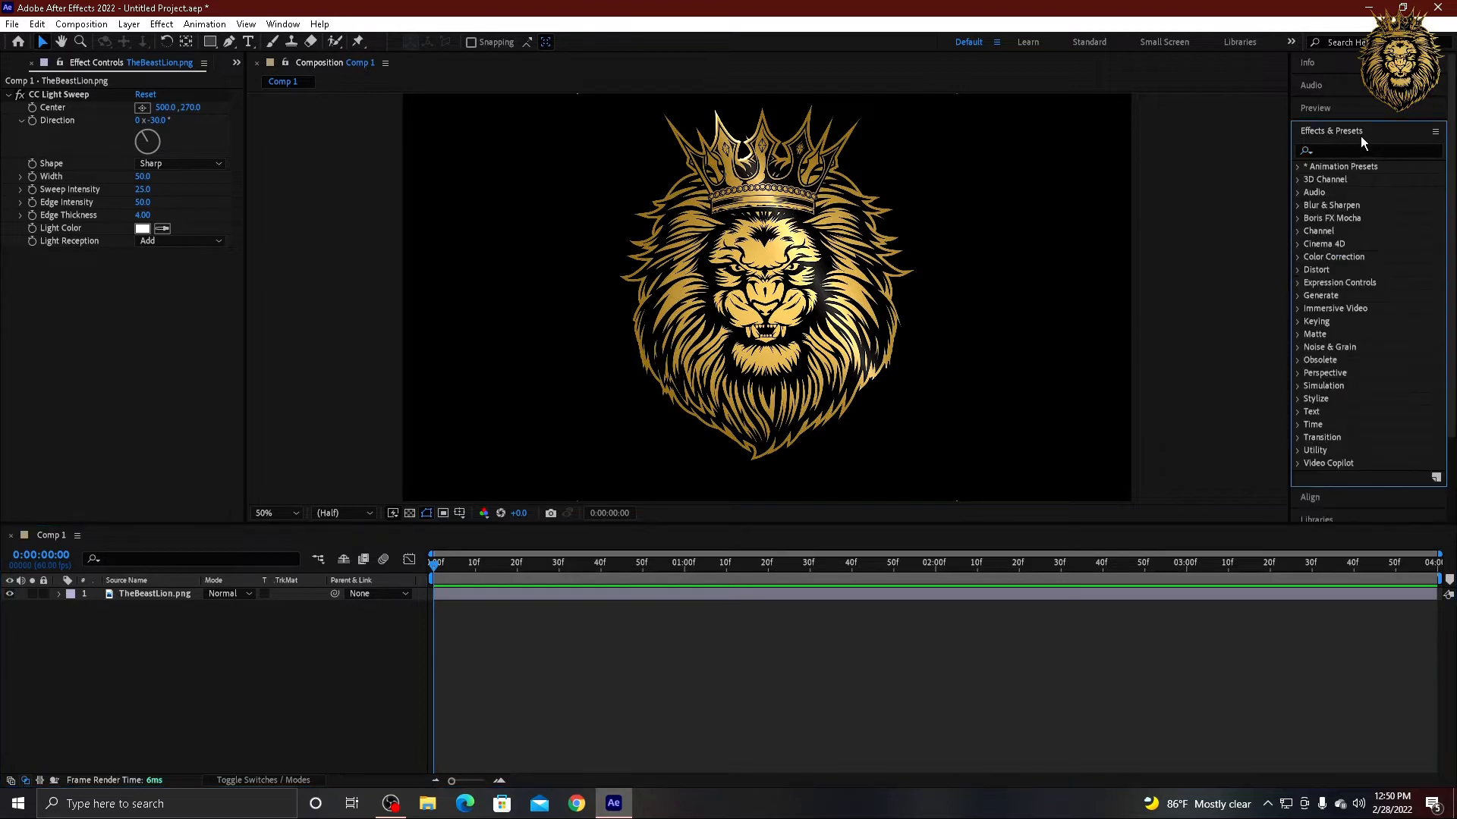
{"action": "left_click", "coordinate": [1343, 132]}
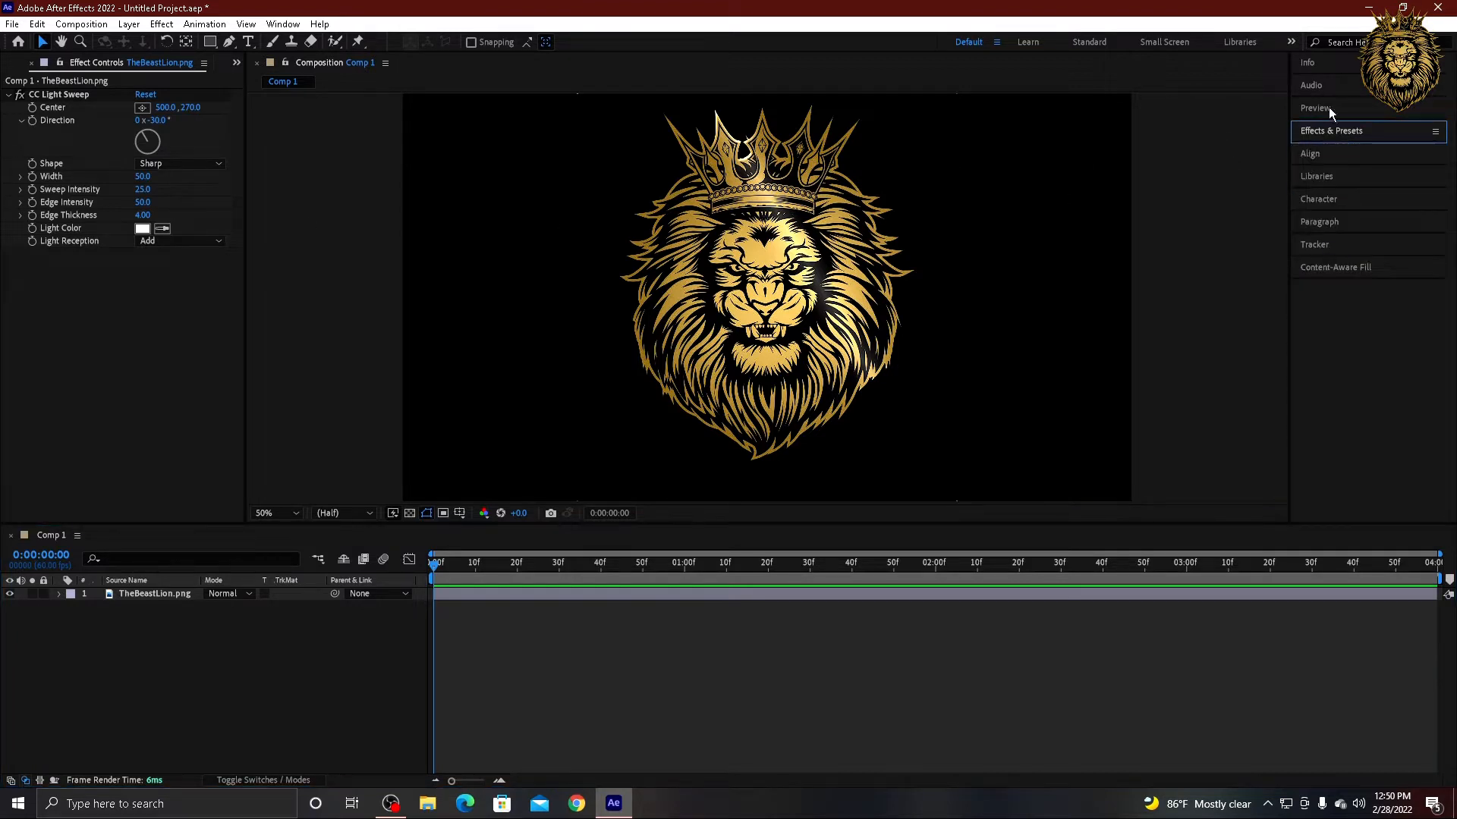
{"action": "left_click", "coordinate": [1328, 110]}
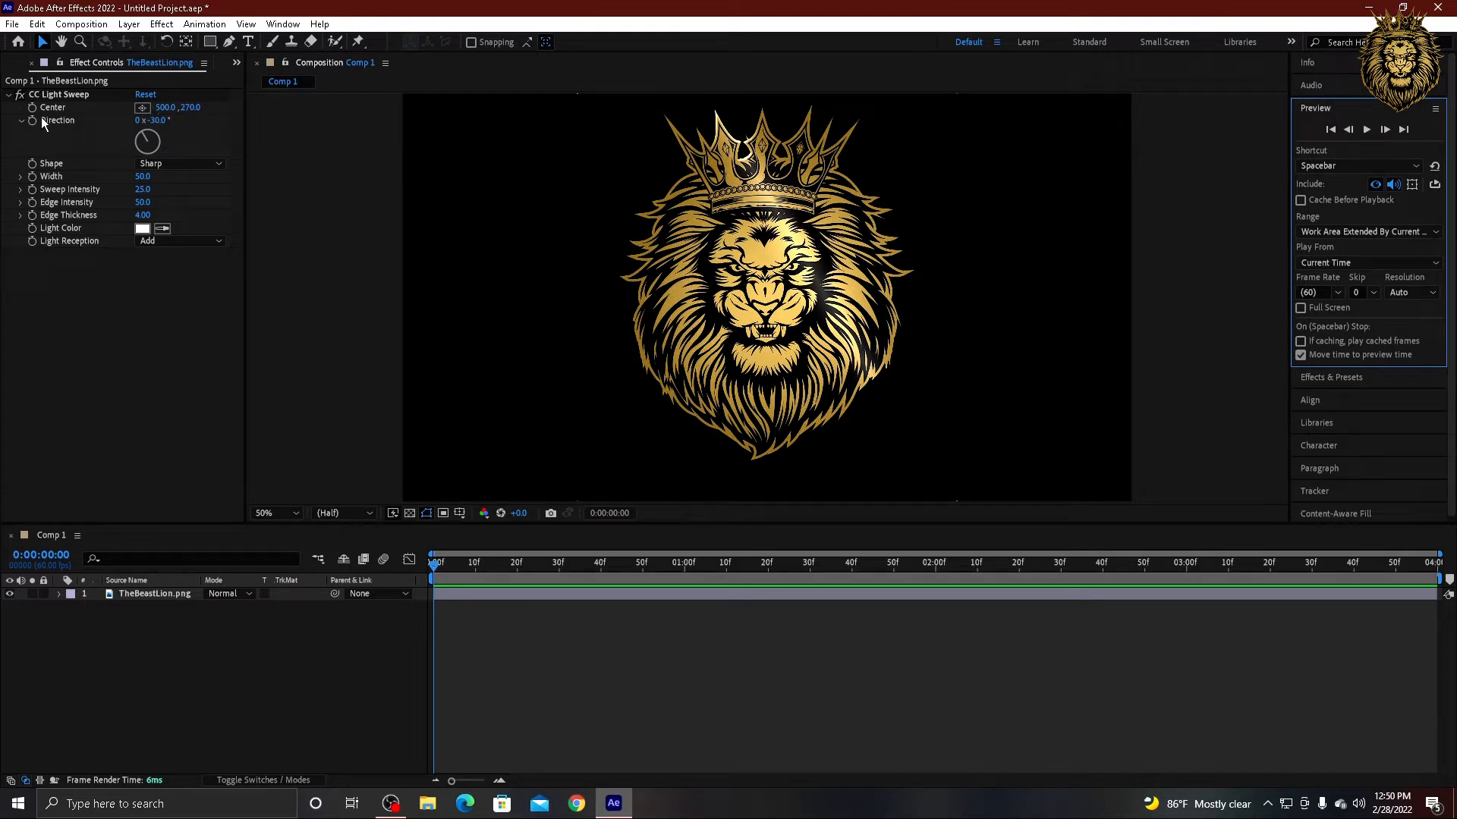
- Shift the light sweep's center to 532, 270 and set its light color to the golden yellow FFD176
{"action": "left_click_drag", "start_coordinate": [163, 111], "coordinate": [207, 130]}
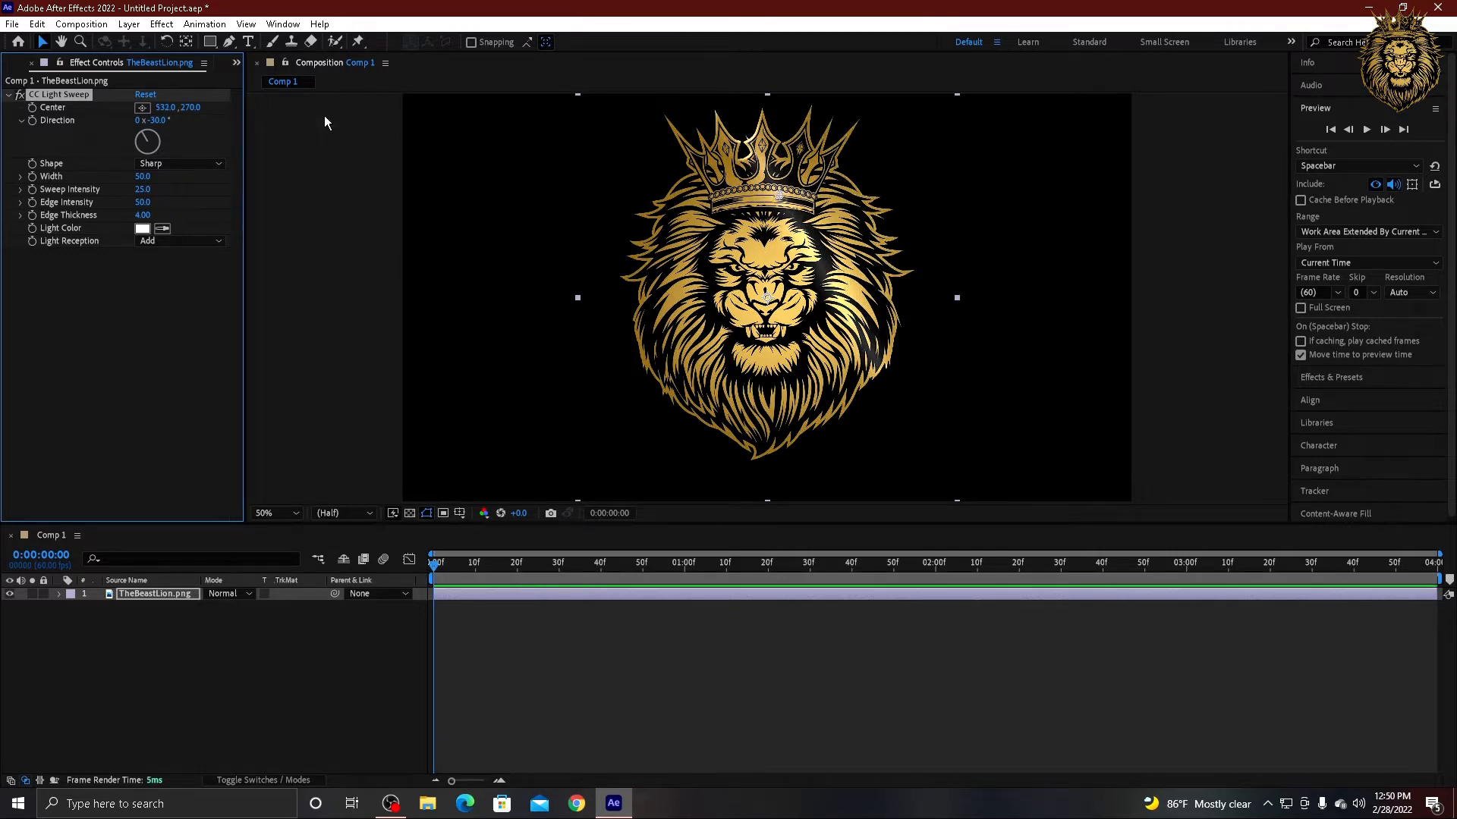
{"action": "left_click", "coordinate": [143, 228]}
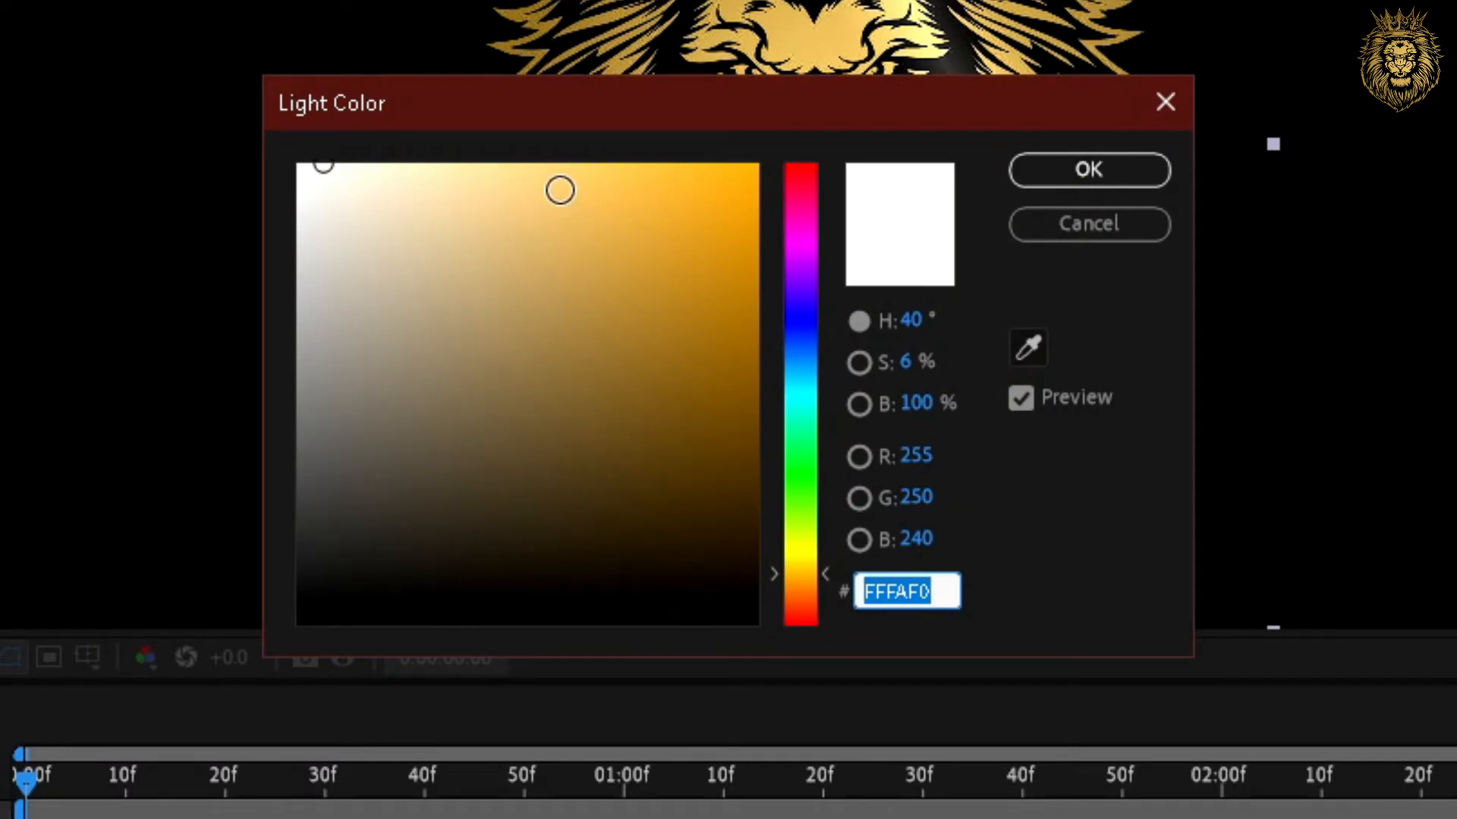
{"action": "mouse_move", "coordinate": [566, 179]}
{"action": "left_mouse_down"}
{"action": "mouse_move", "coordinate": [553, 123]}
{"action": "mouse_move", "coordinate": [448, 91]}
{"action": "mouse_move", "coordinate": [593, 95]}
{"action": "mouse_move", "coordinate": [546, 98]}
{"action": "left_mouse_up"}
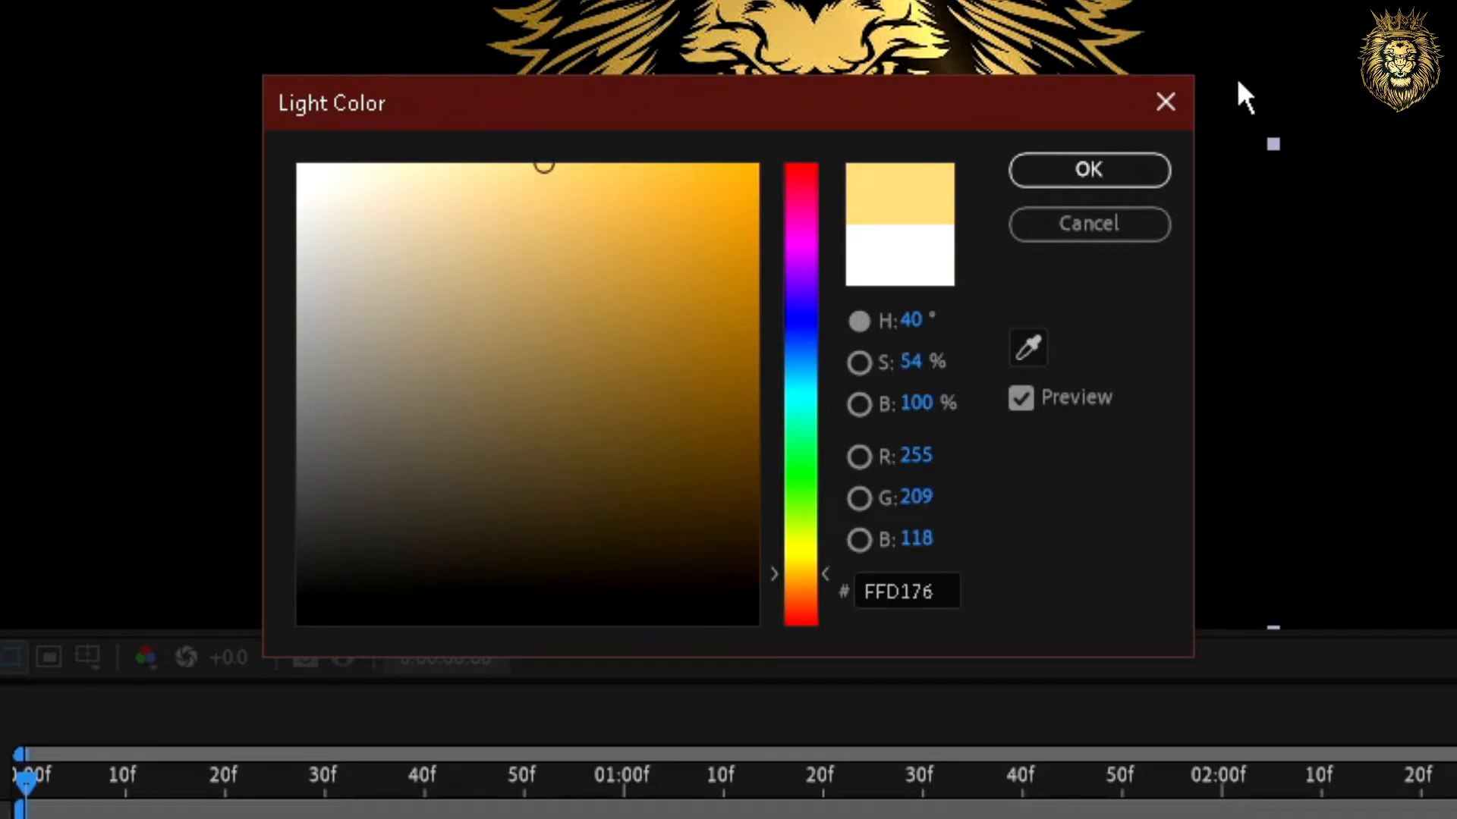
{"action": "left_click", "coordinate": [1098, 162]}
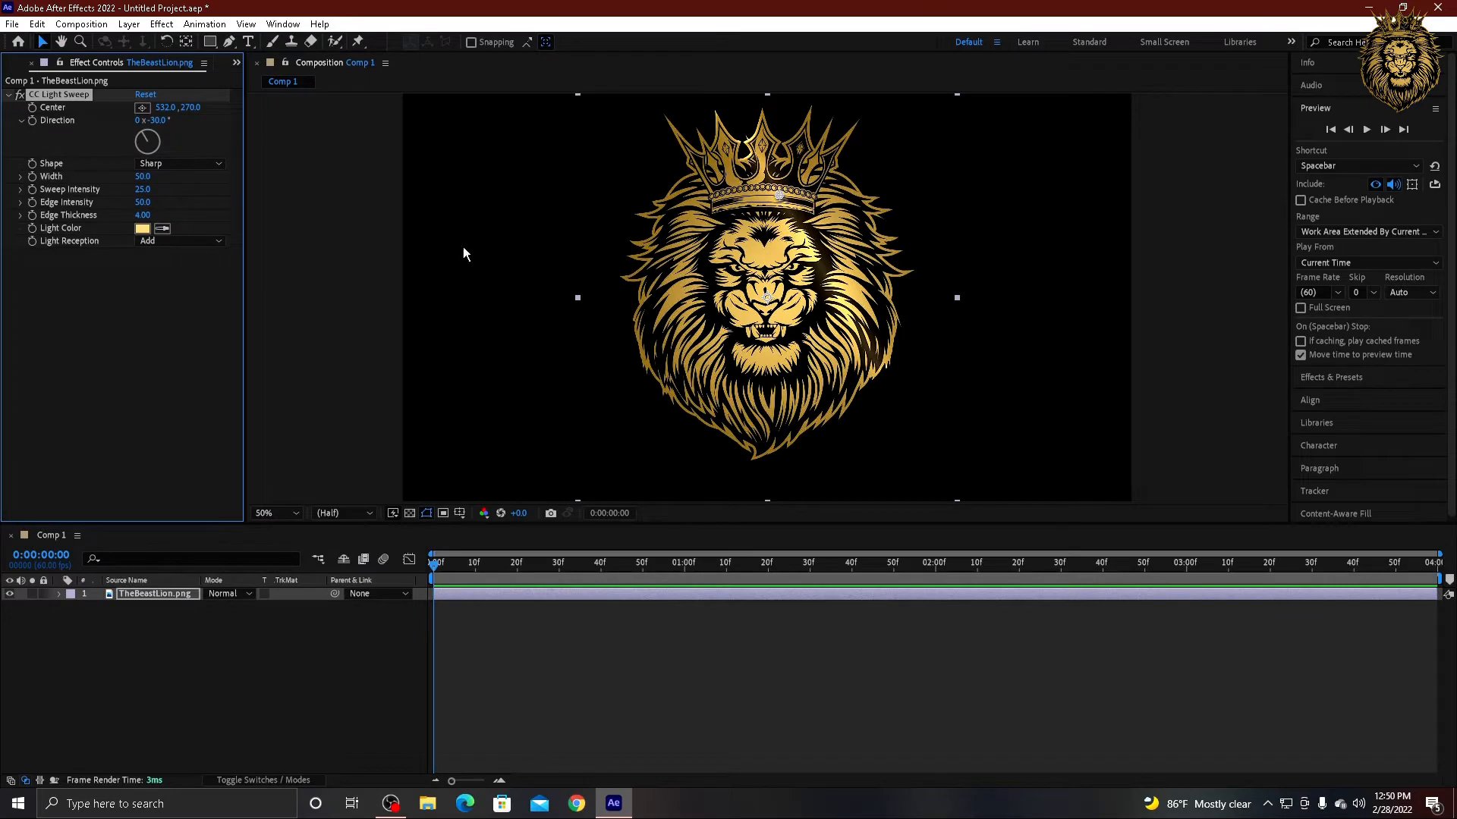
- Move the light sweep's center to 625, 270 and set its shape to Smooth
{"action": "left_click_drag", "start_coordinate": [164, 107], "coordinate": [234, 107]}
{"action": "left_click", "coordinate": [140, 165]}
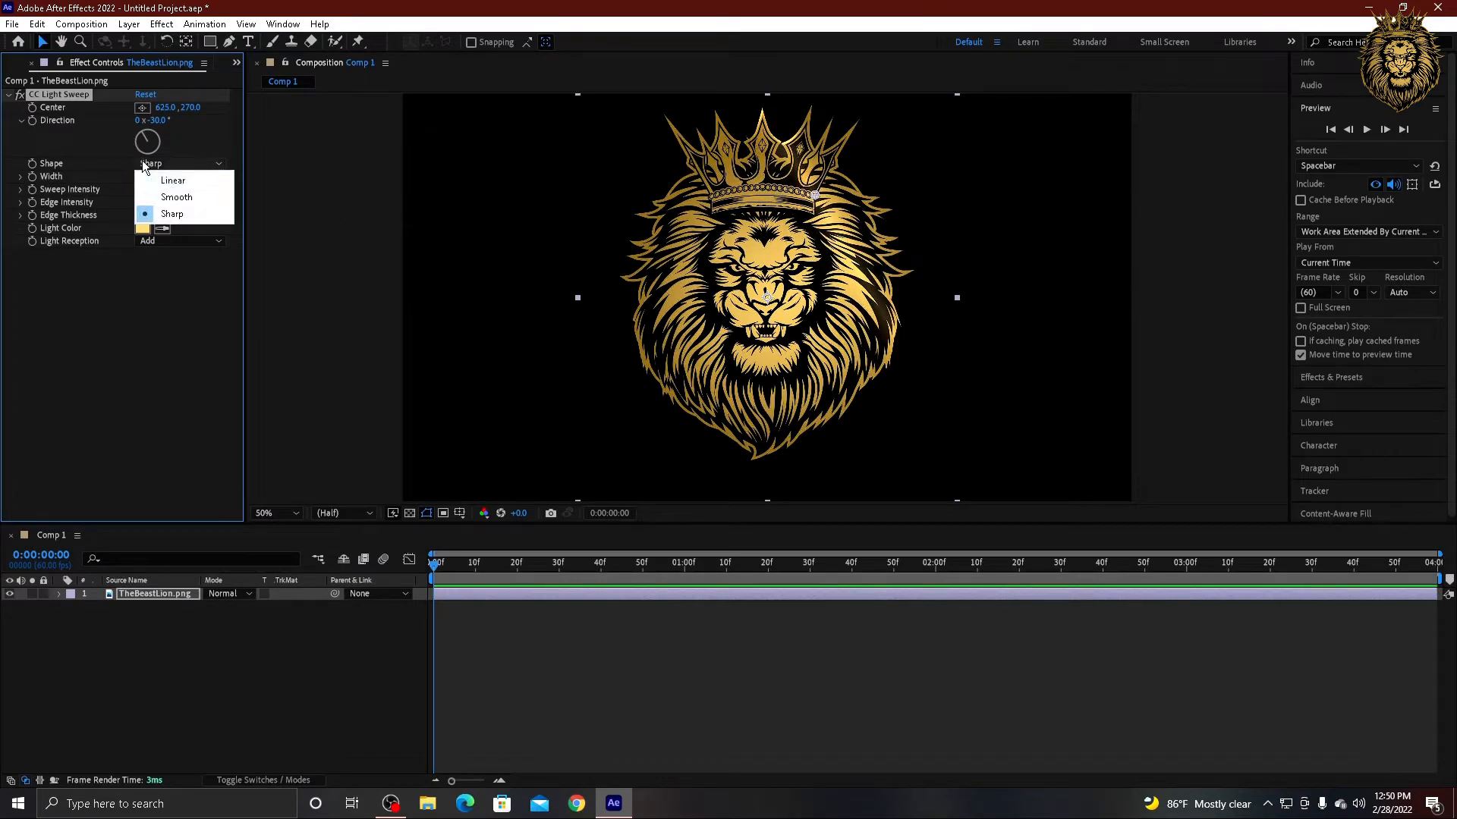
{"action": "left_click", "coordinate": [162, 202]}
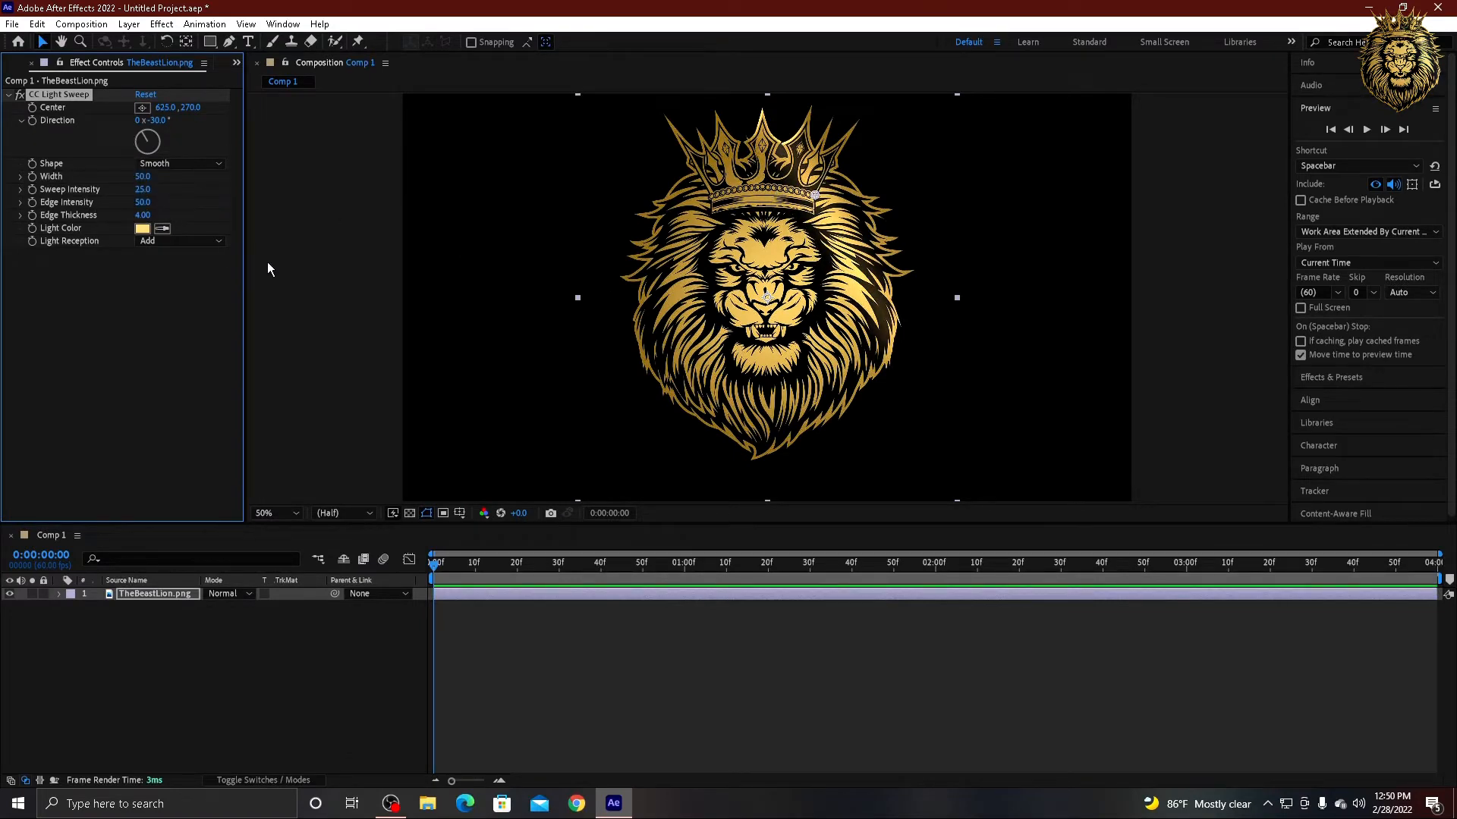
- Lighten the light sweep's color to the pale golden yellow FFDE9D
{"action": "left_click", "coordinate": [141, 229]}
{"action": "left_click_drag", "start_coordinate": [639, 332], "coordinate": [620, 306]}
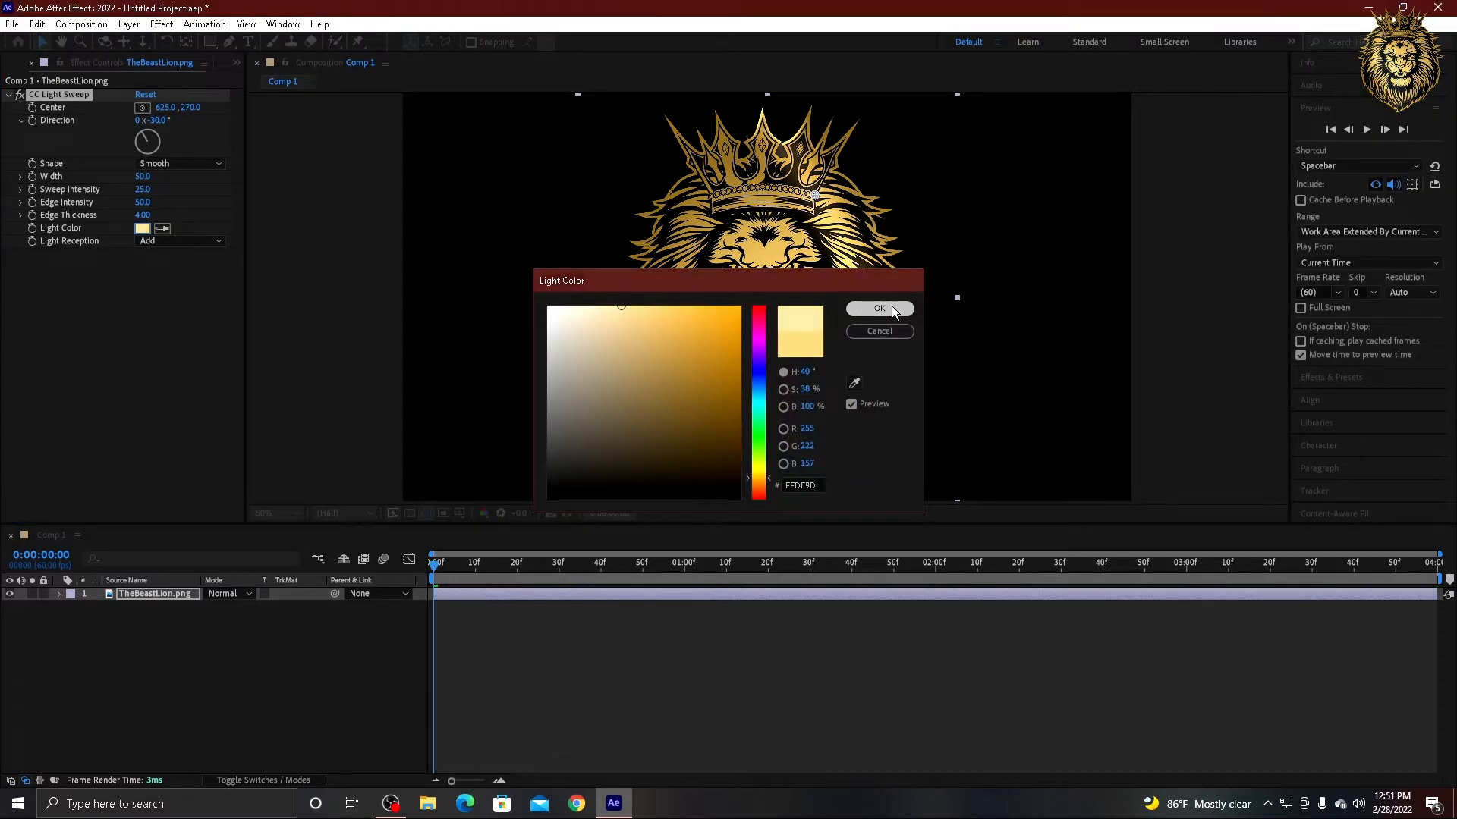
{"action": "left_click", "coordinate": [879, 309]}
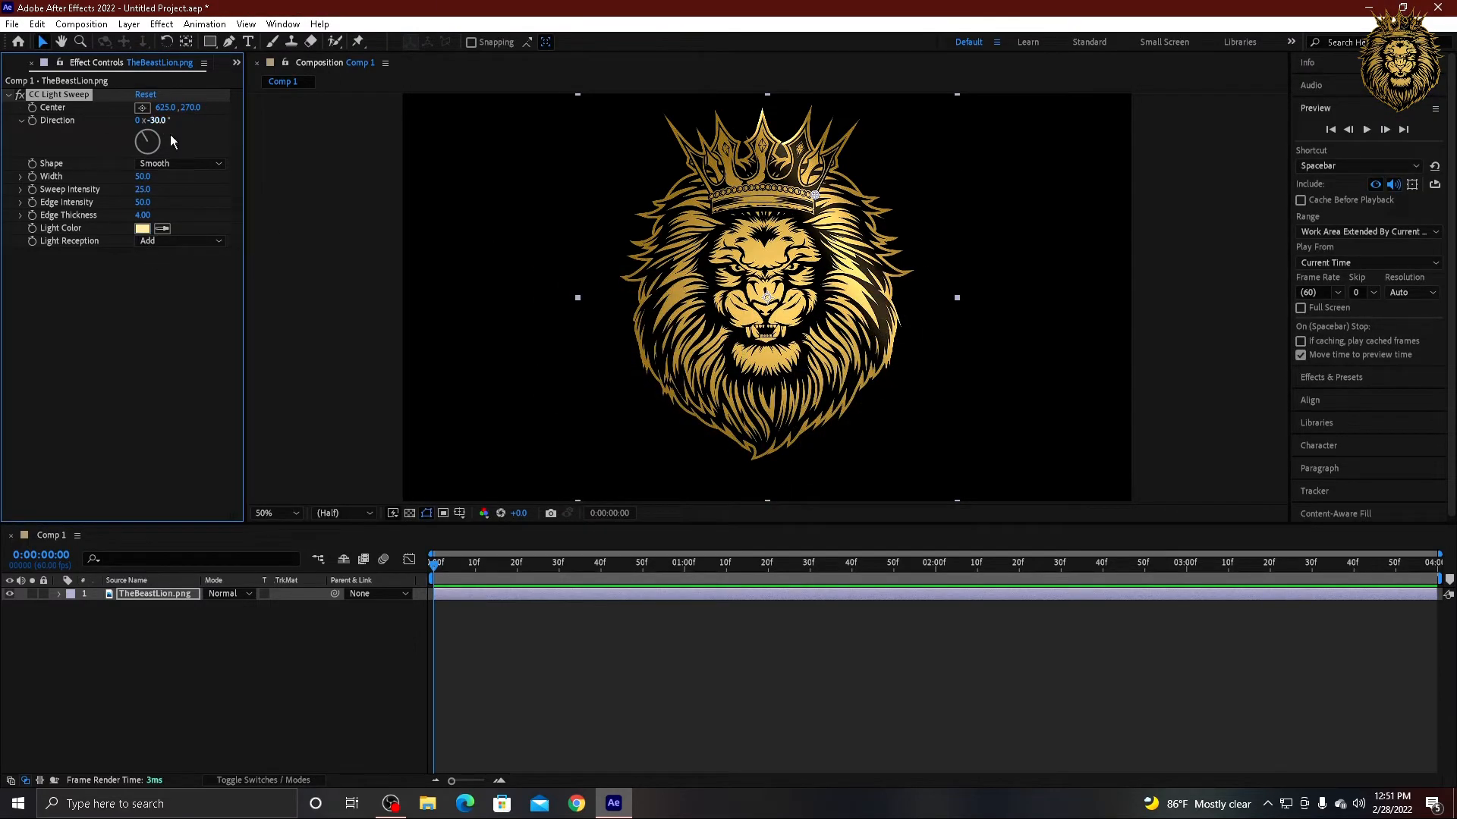
- Set the light sweep's width to 45, sweep intensity to 48, edge intensity to 78 and edge thickness to 10
{"action": "mouse_move", "coordinate": [142, 176]}
{"action": "left_mouse_down"}
{"action": "mouse_move", "coordinate": [163, 176]}
{"action": "mouse_move", "coordinate": [118, 178]}
{"action": "left_mouse_up"}
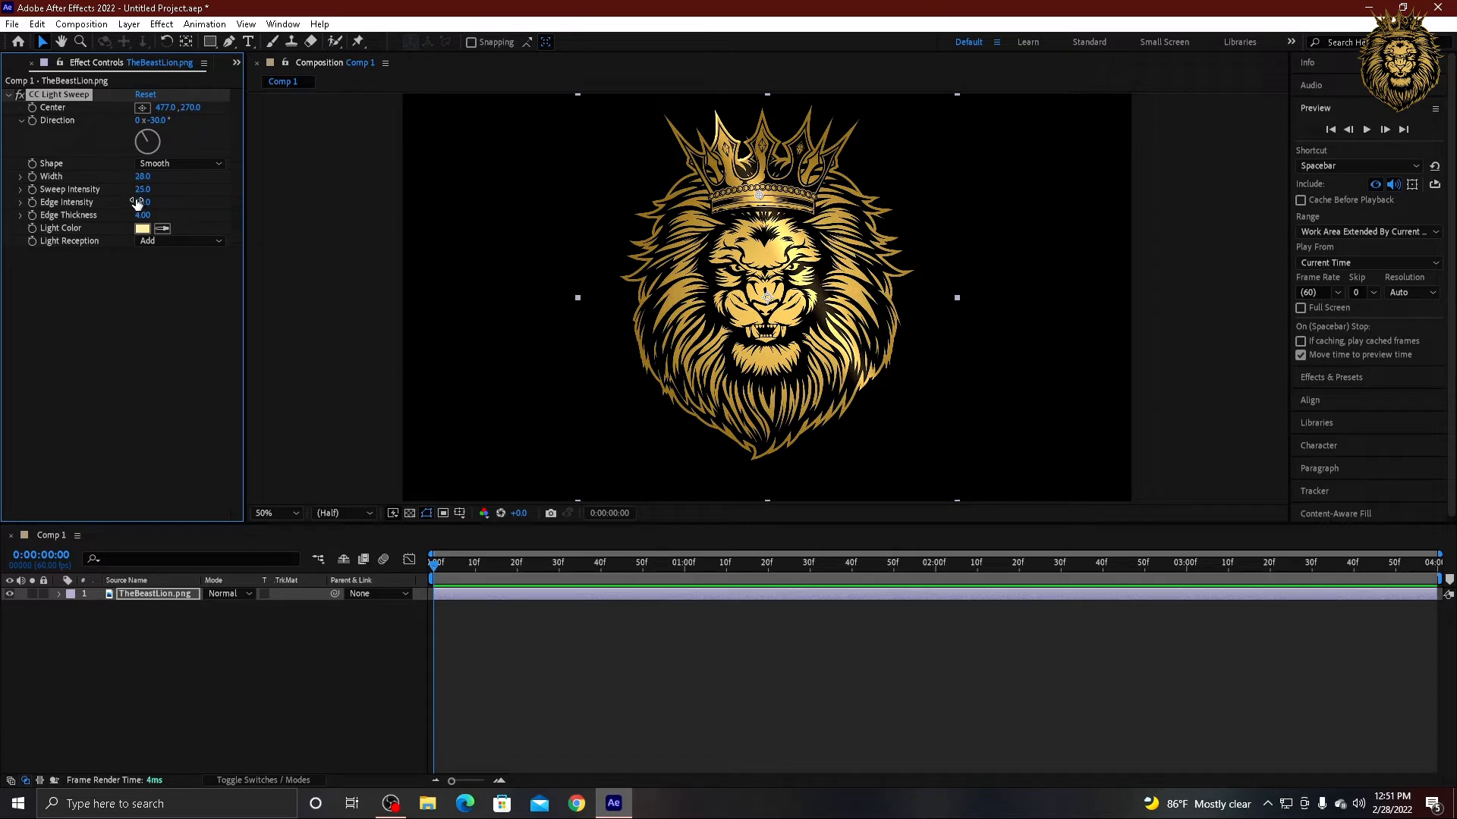
{"action": "left_click_drag", "start_coordinate": [138, 190], "coordinate": [148, 190]}
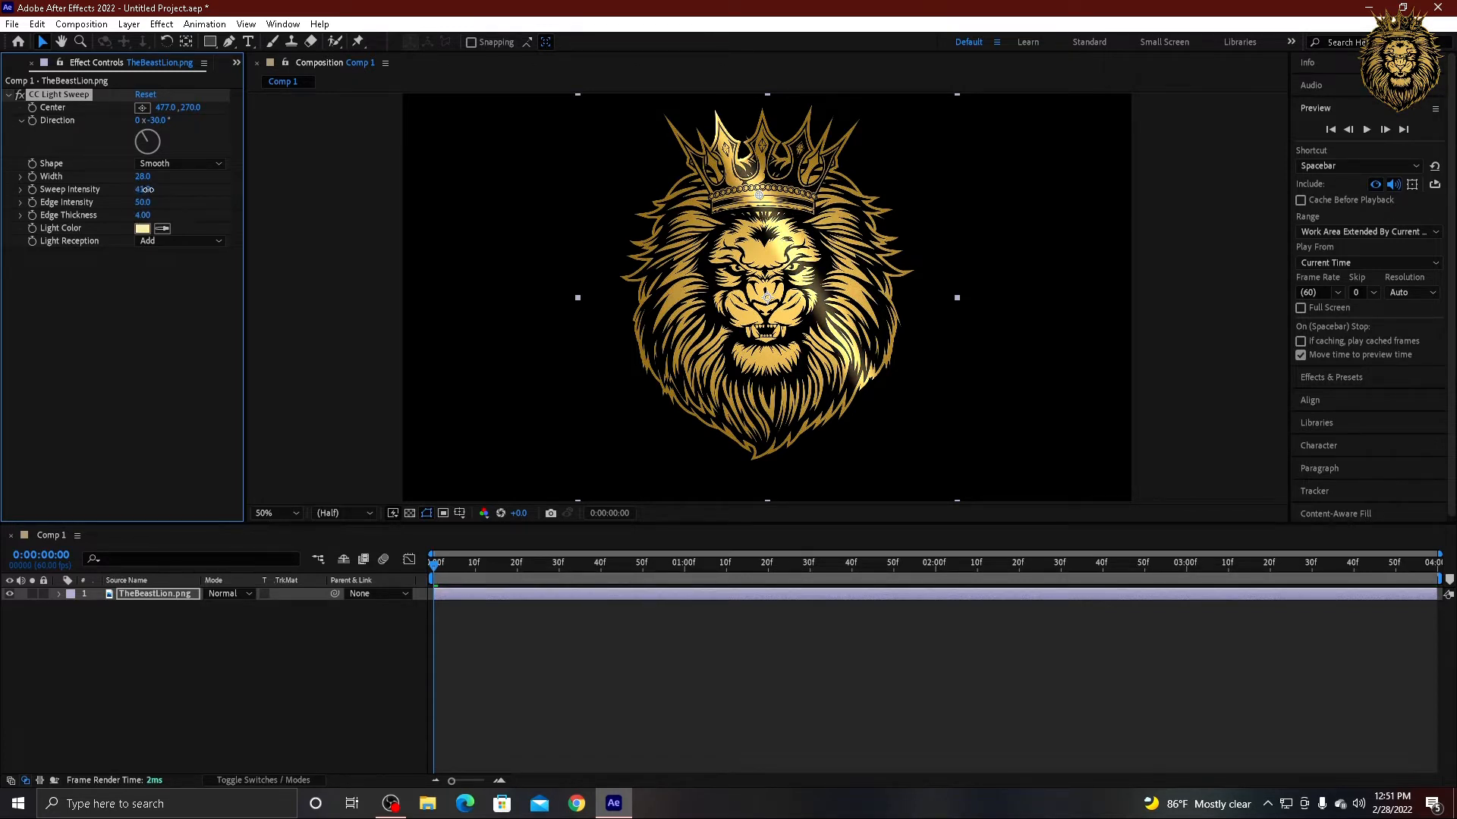
{"action": "left_click_drag", "start_coordinate": [151, 190], "coordinate": [157, 193]}
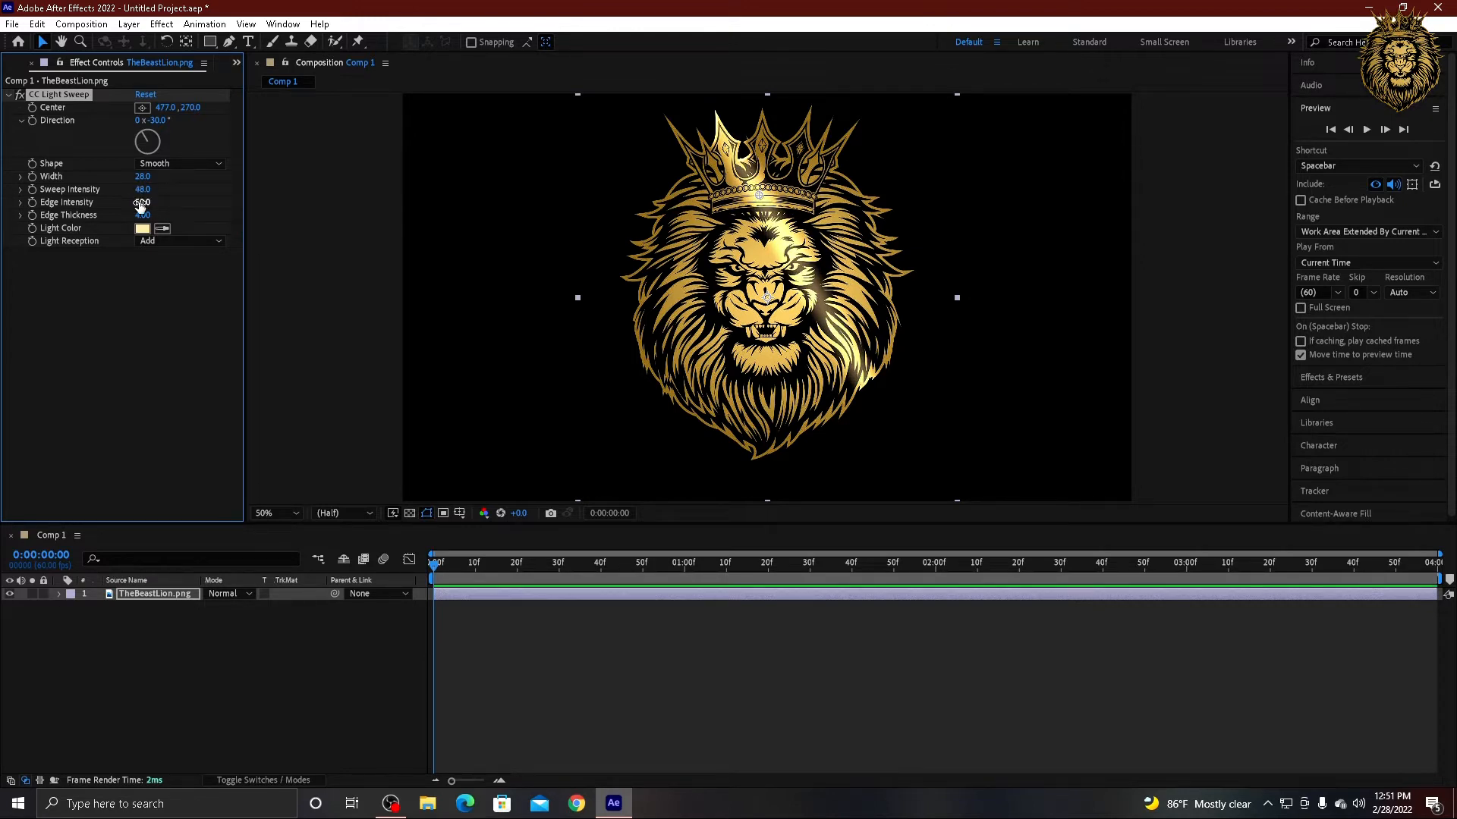
{"action": "left_click_drag", "start_coordinate": [143, 202], "coordinate": [184, 216]}
{"action": "left_click_drag", "start_coordinate": [146, 176], "coordinate": [157, 176]}
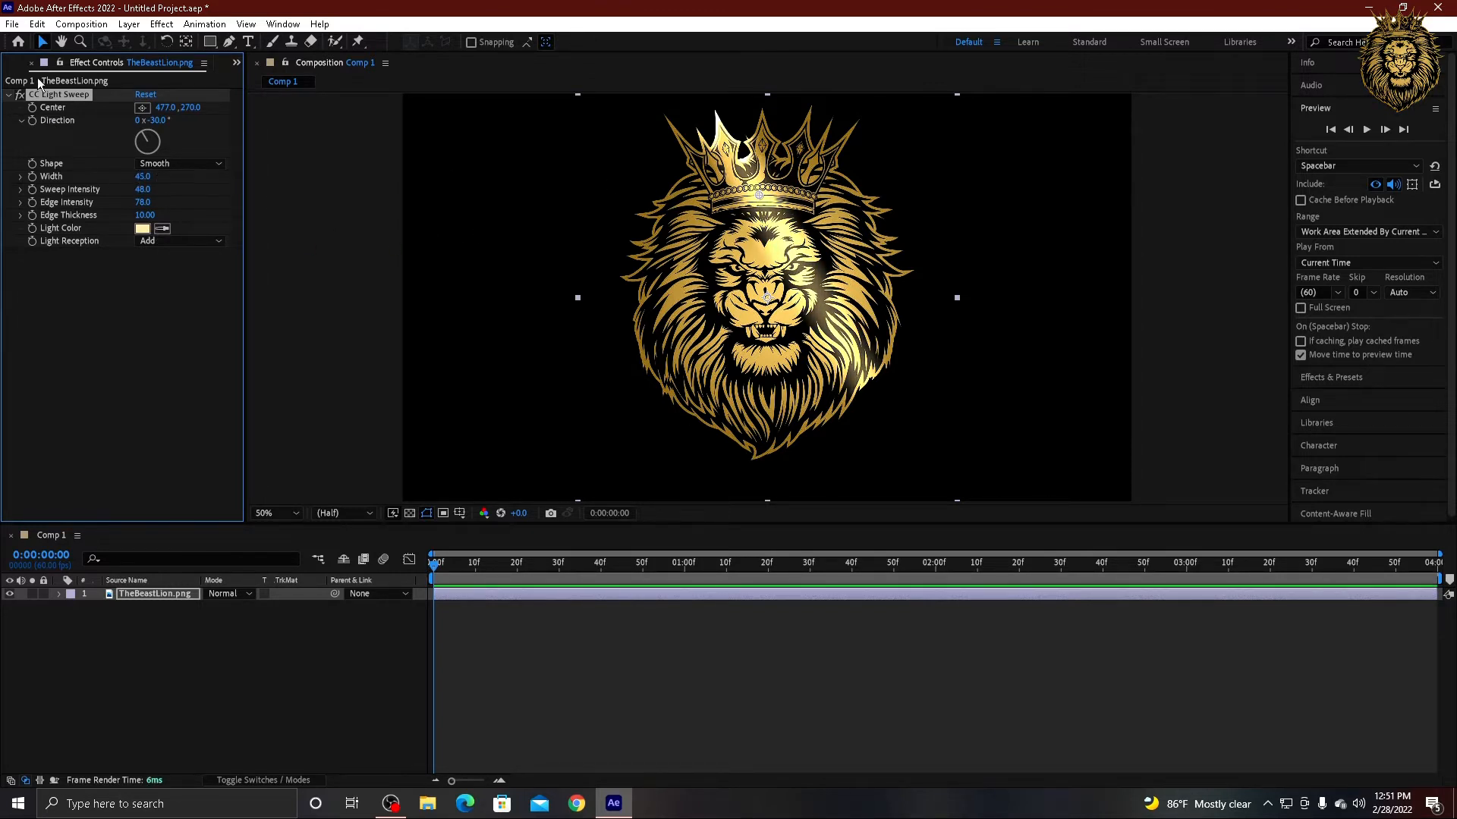
- Move the light sweep's center off the lion to 981, 270 and keyframe it at 0:00, with the effect's properties expanded in the timeline
{"action": "left_click_drag", "start_coordinate": [164, 107], "coordinate": [451, 105]}
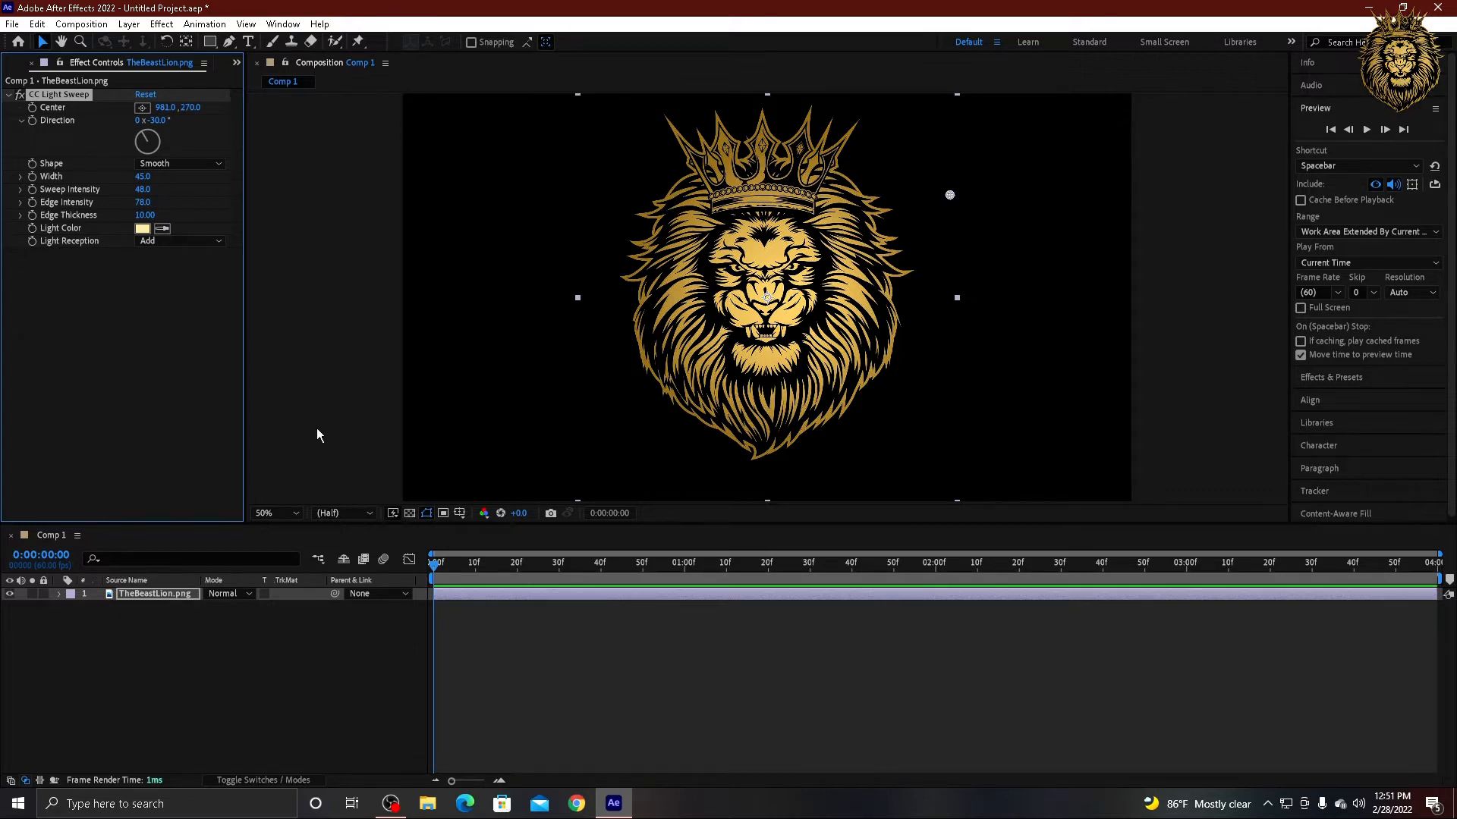
{"action": "left_click", "coordinate": [59, 593]}
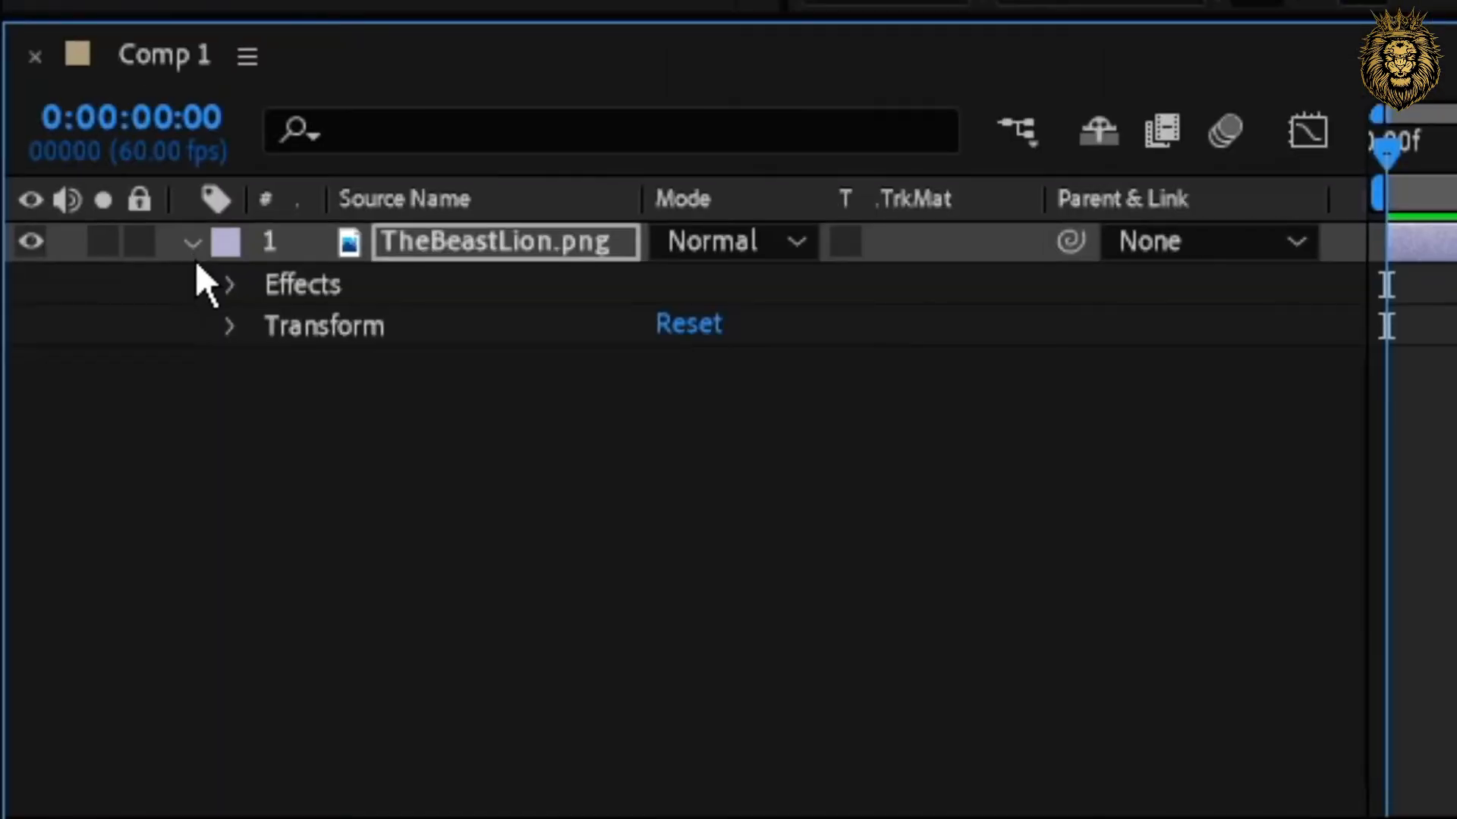
{"action": "left_click", "coordinate": [226, 284]}
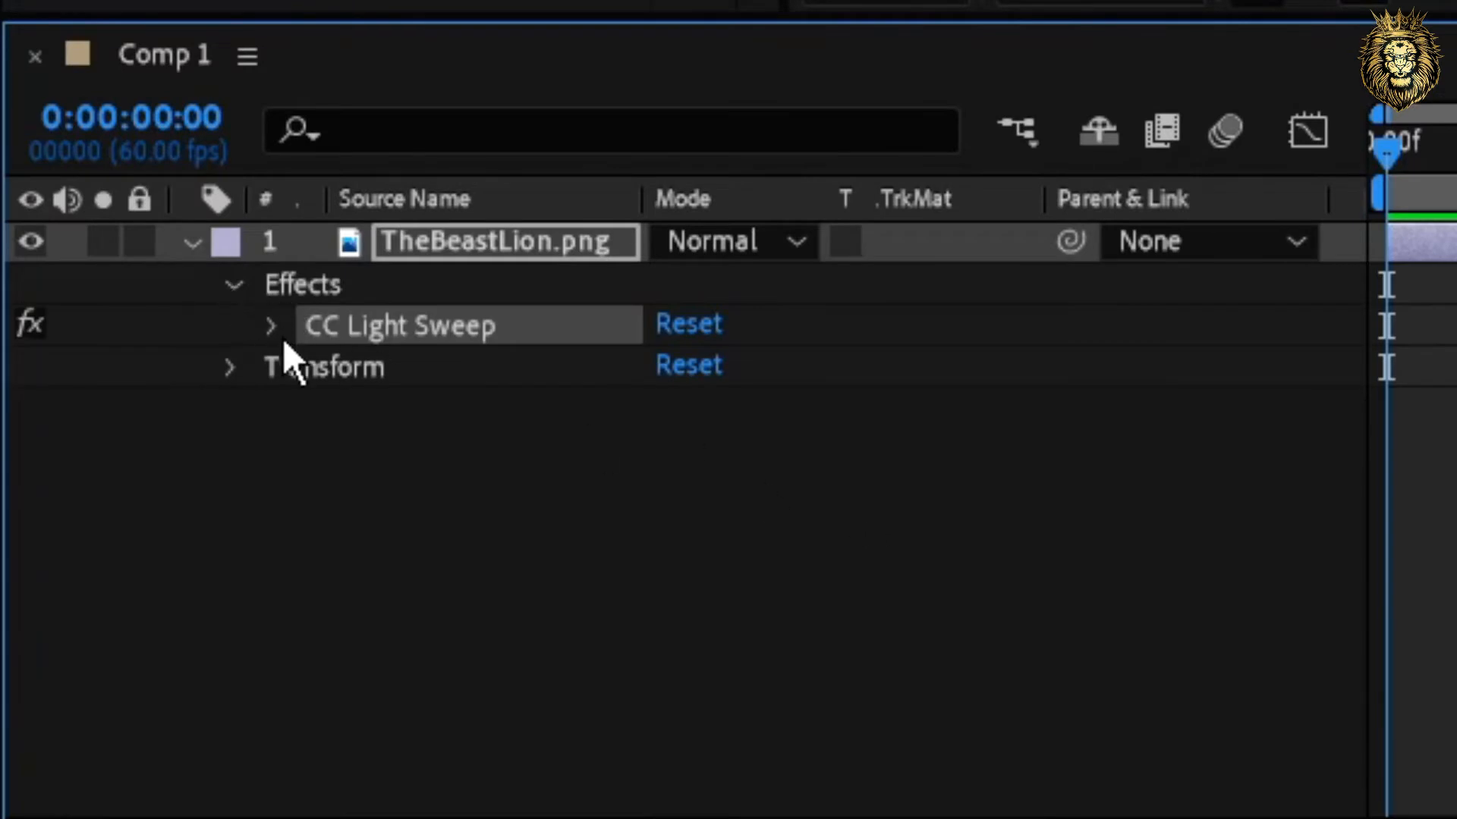
{"action": "left_click", "coordinate": [264, 327]}
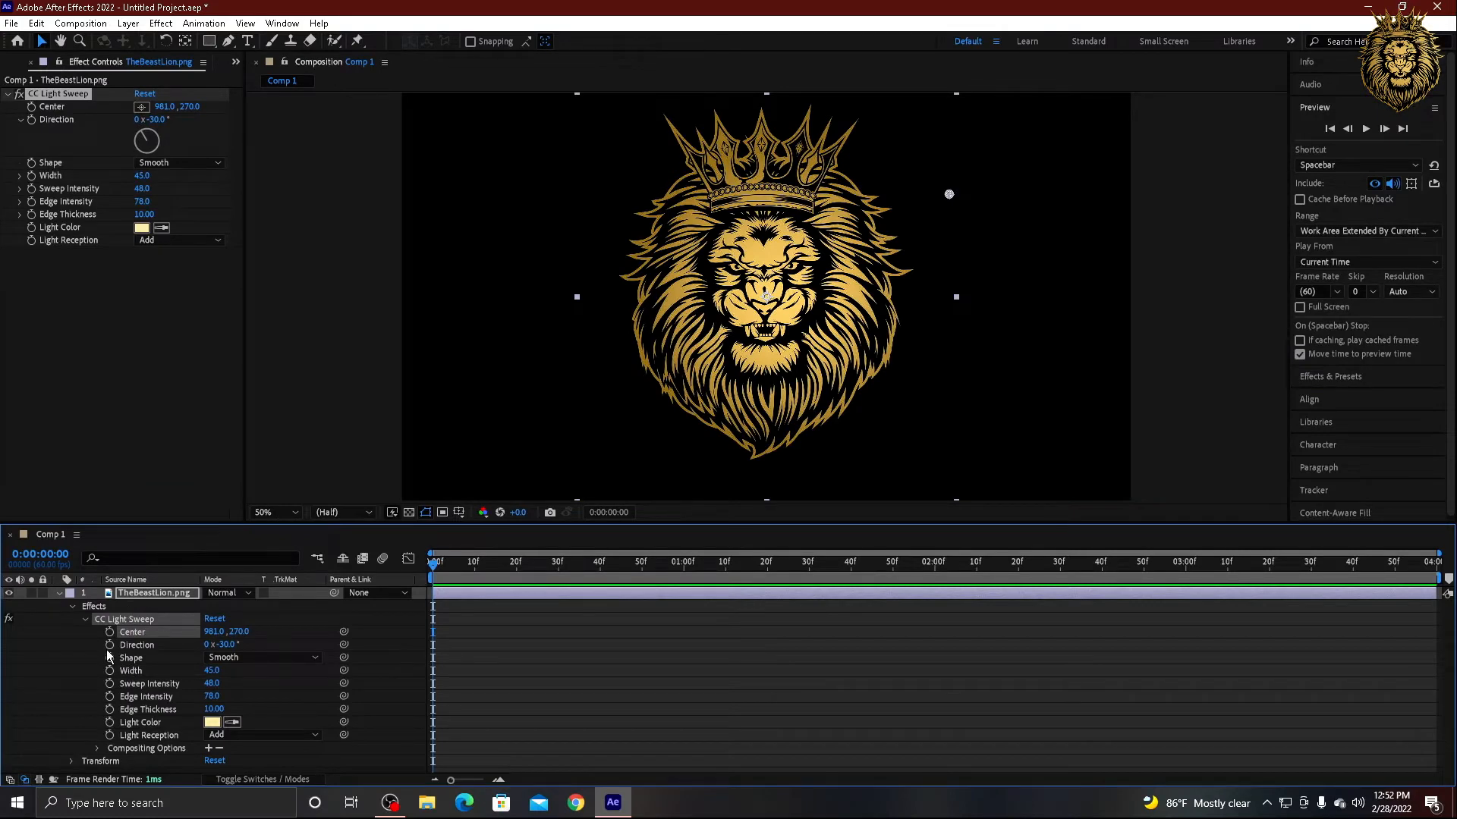
{"action": "left_click", "coordinate": [31, 107]}
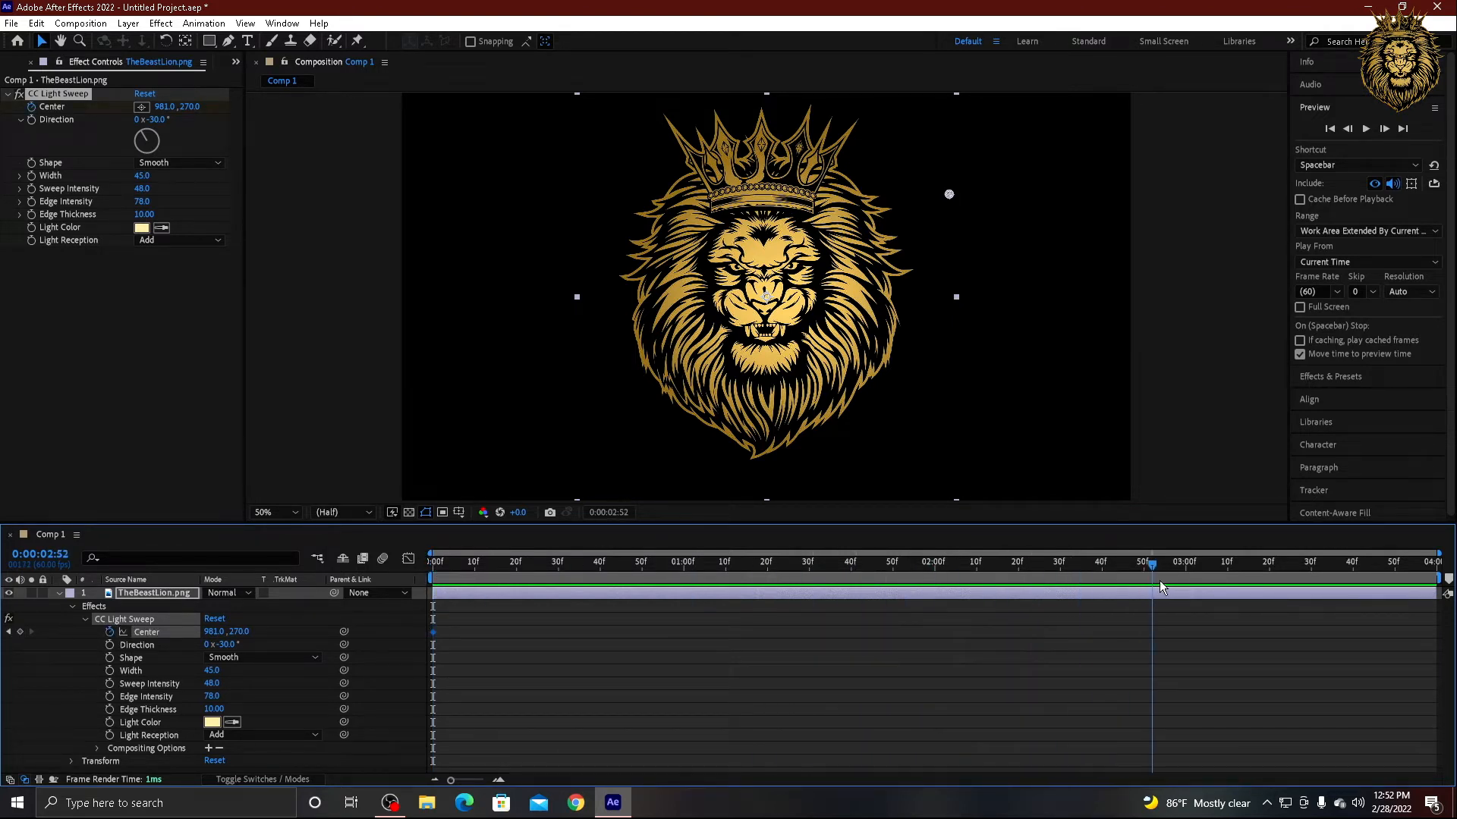
- At 3:00, keyframe the light sweep's center on the opposite side of the lion at -307, 270
{"action": "left_click_drag", "start_coordinate": [1159, 581], "coordinate": [1186, 579]}
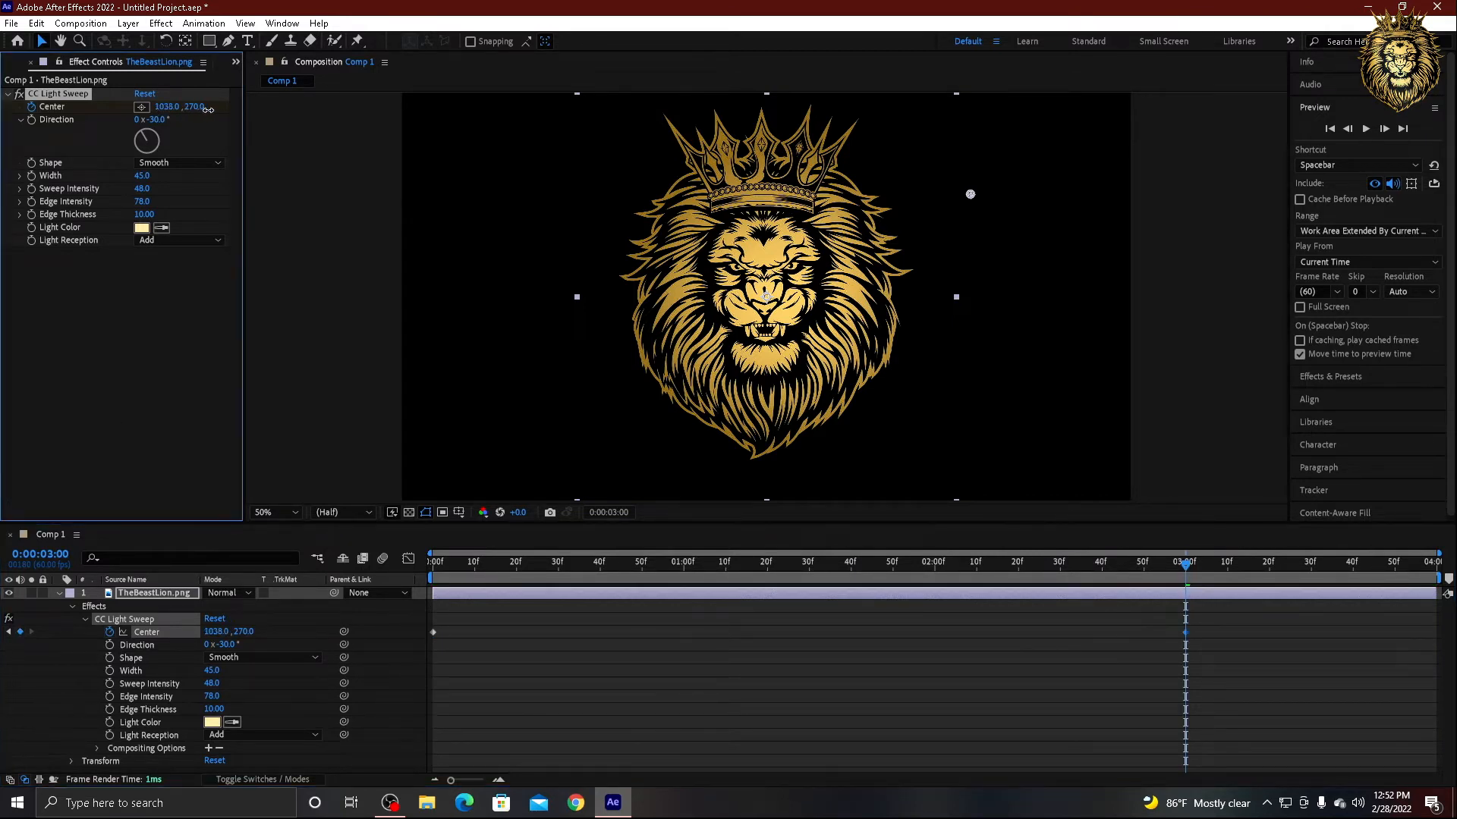
{"action": "left_click_drag", "start_coordinate": [167, 107], "coordinate": [3, 213]}
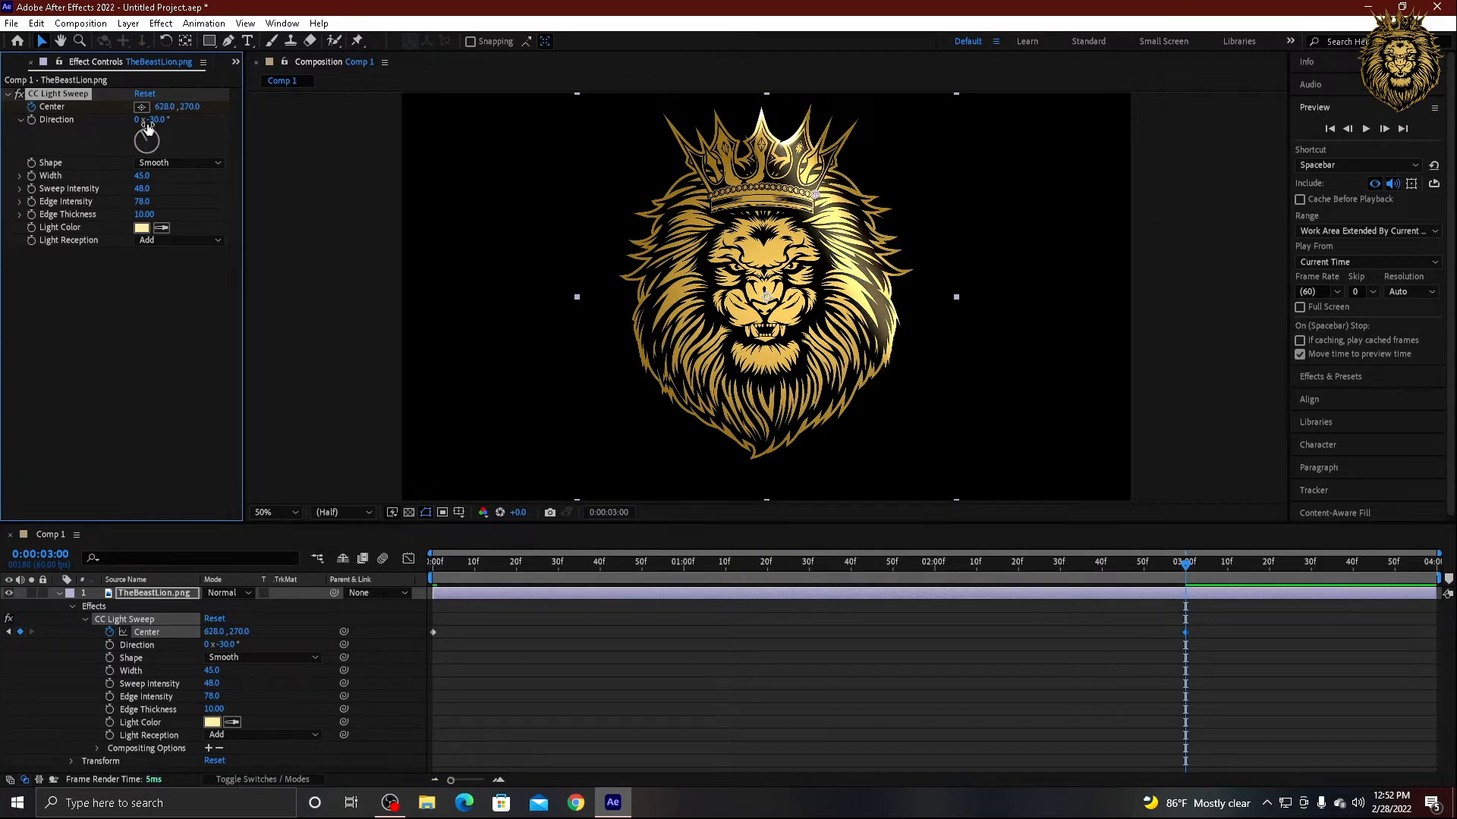
{"action": "left_click_drag", "start_coordinate": [165, 107], "coordinate": [3, 107]}
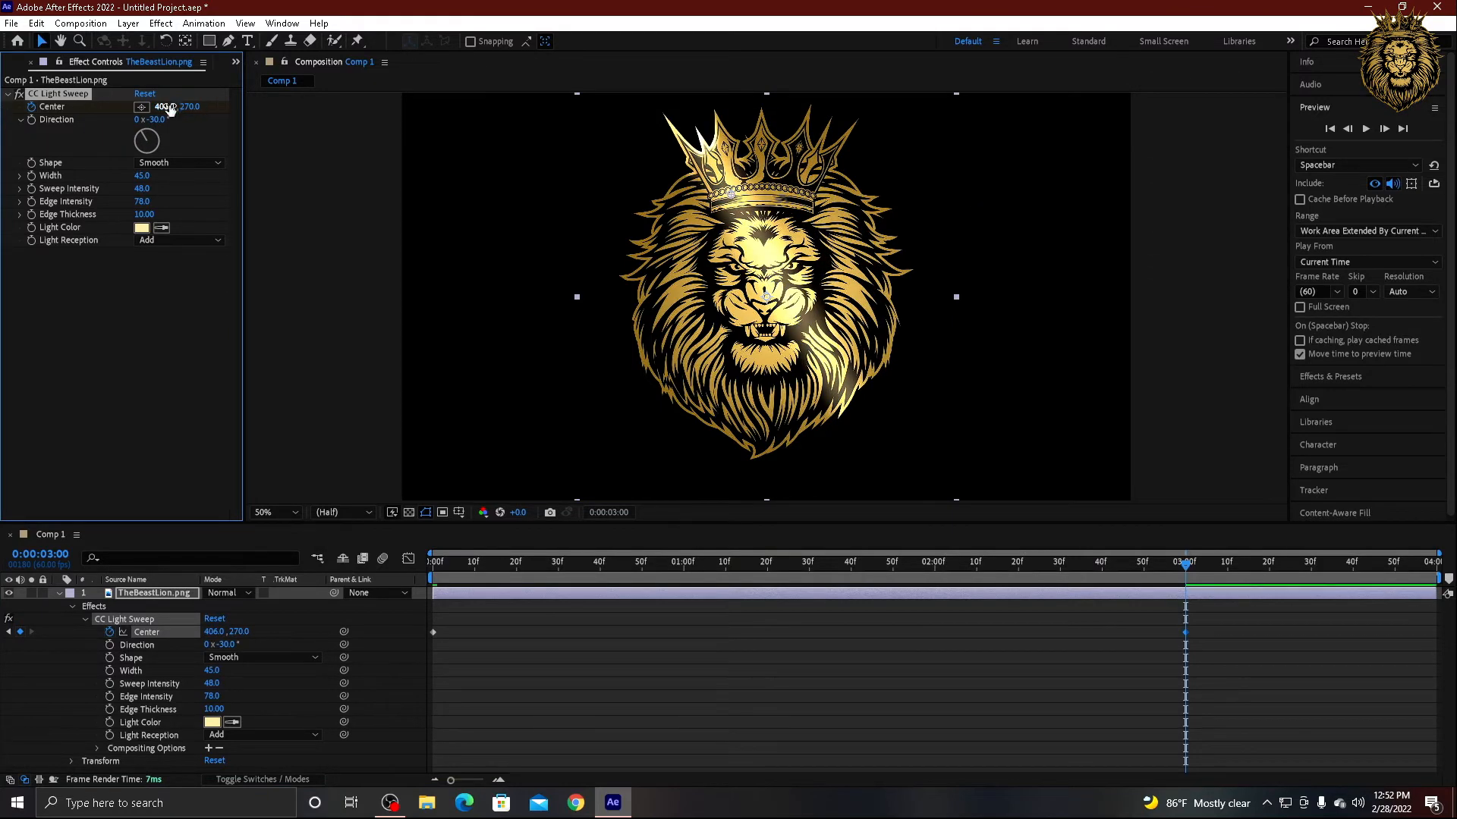
{"action": "left_click_drag", "start_coordinate": [170, 110], "coordinate": [3, 140]}
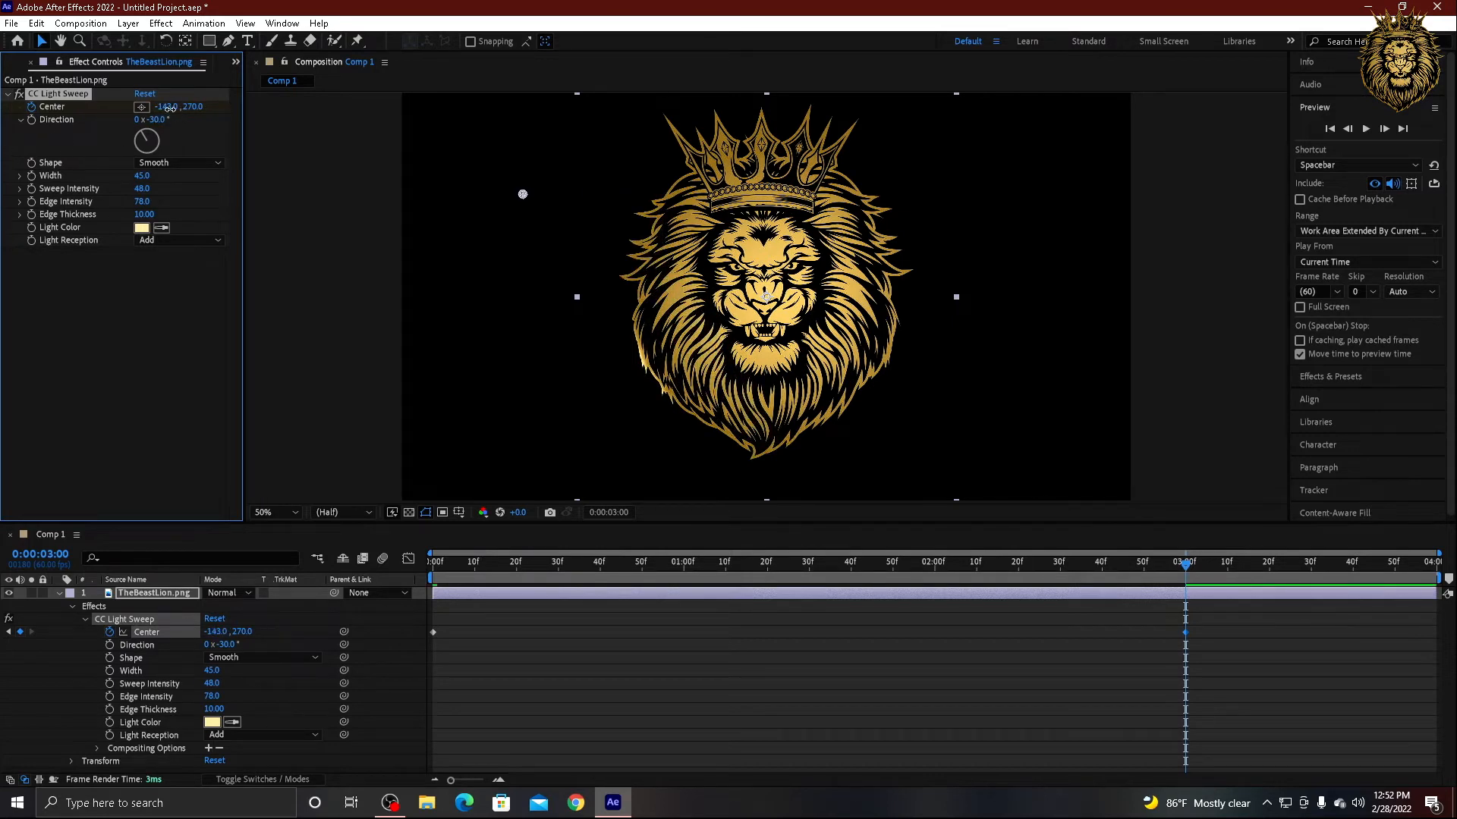
{"action": "left_click_drag", "start_coordinate": [169, 108], "coordinate": [59, 120]}
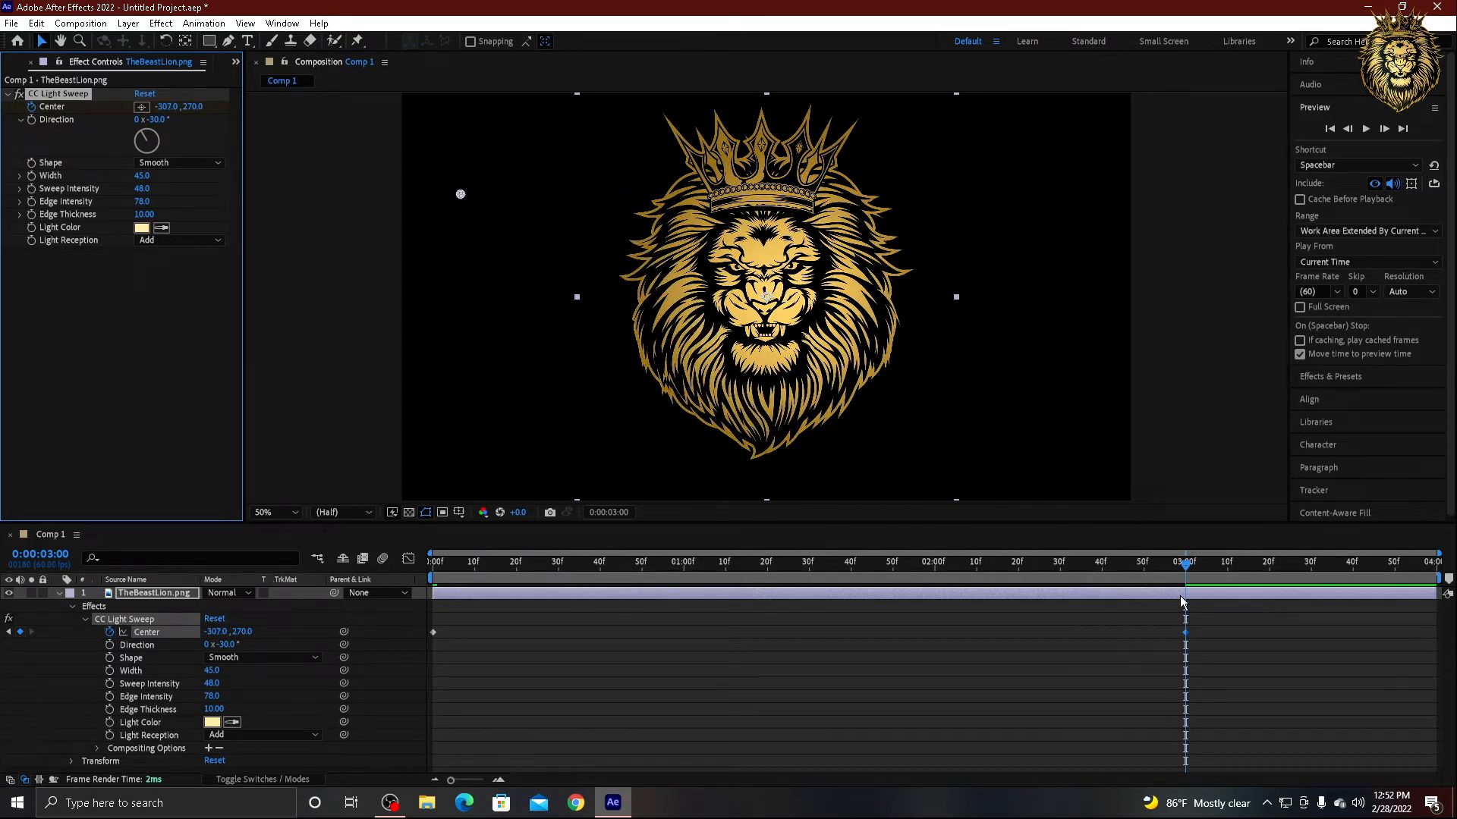
- Play the light sweep animation from the start, stop it and scrub to about 1:07
{"action": "left_click_drag", "start_coordinate": [1185, 563], "coordinate": [427, 577]}
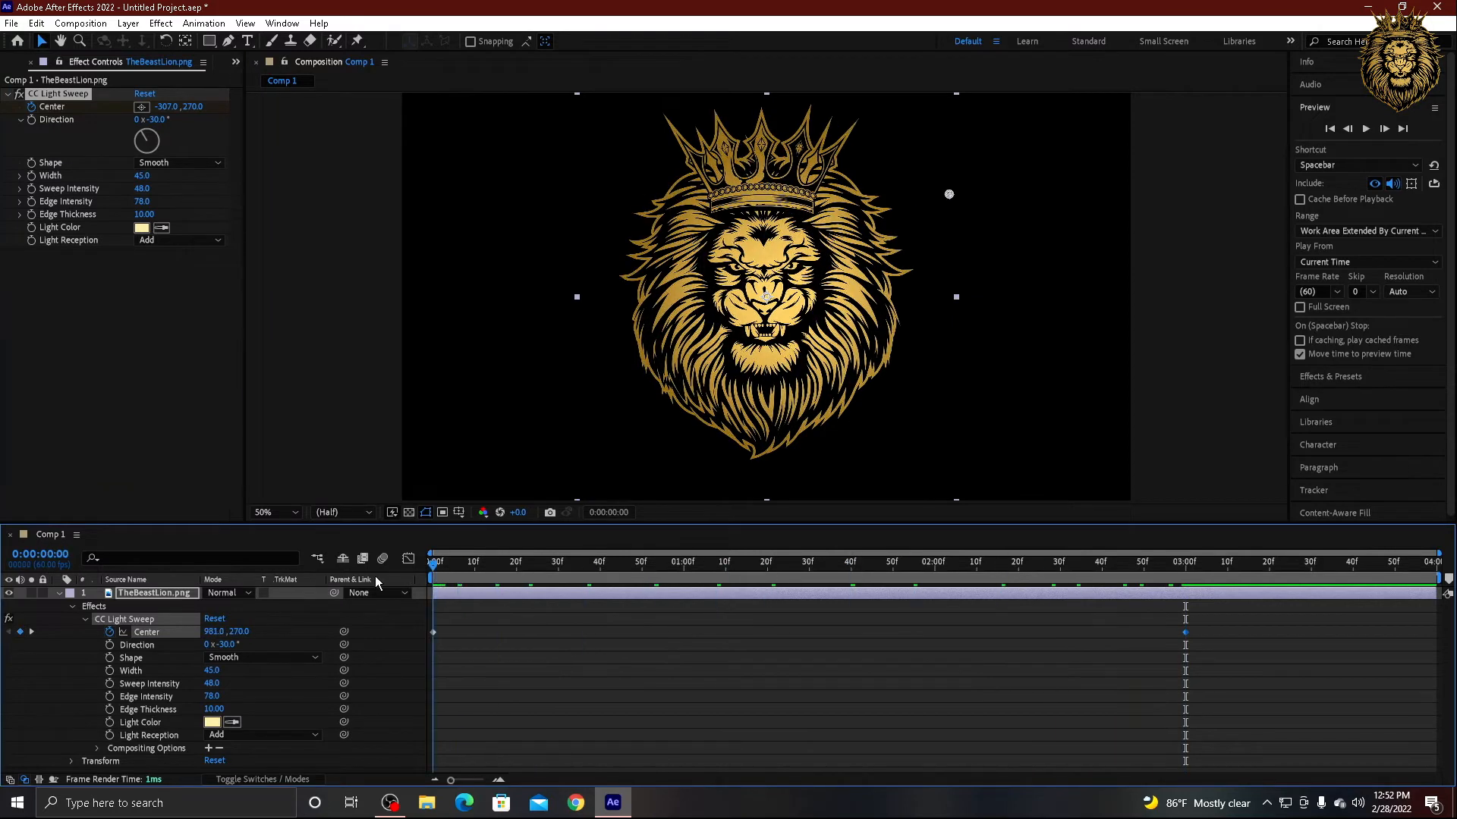
{"action": "left_click", "coordinate": [1362, 130]}
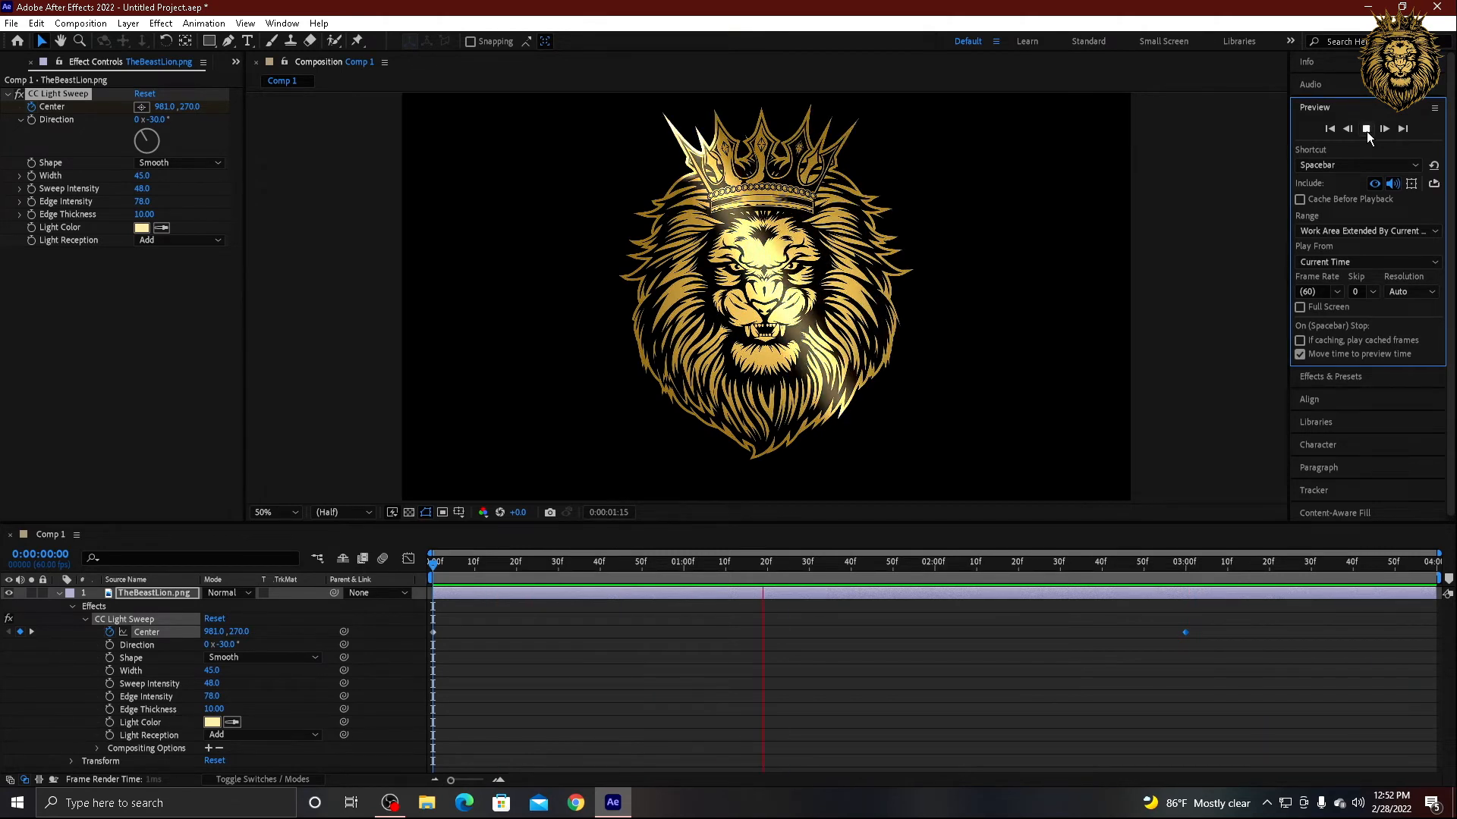
{"action": "left_click", "coordinate": [1366, 129]}
{"action": "left_click_drag", "start_coordinate": [779, 563], "coordinate": [711, 569]}
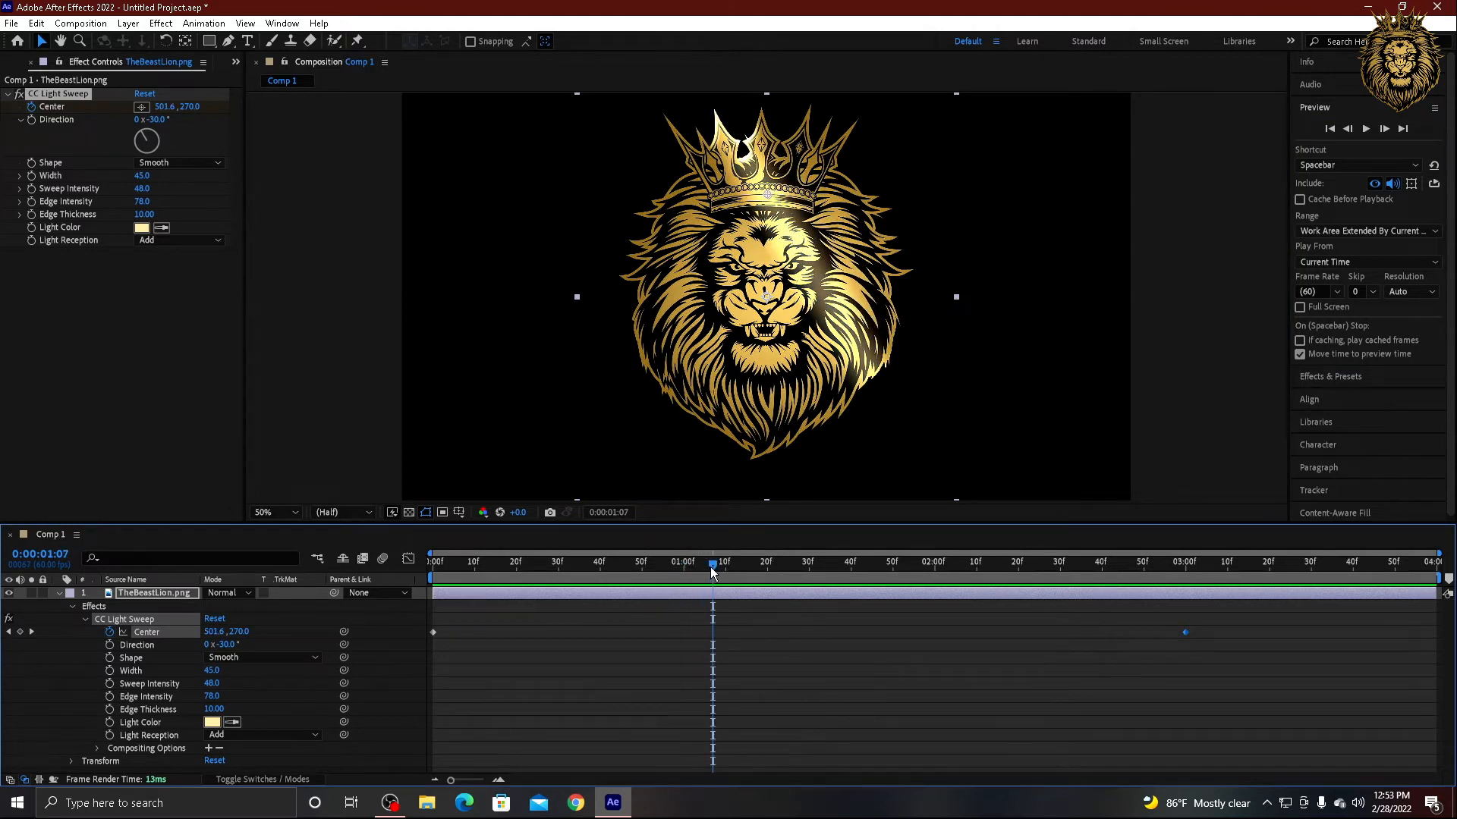
- Collapse the lion layer's properties and check the logo against the transparency grid, leaving the grid off
{"action": "left_click", "coordinate": [72, 606]}
{"action": "left_click", "coordinate": [58, 594]}
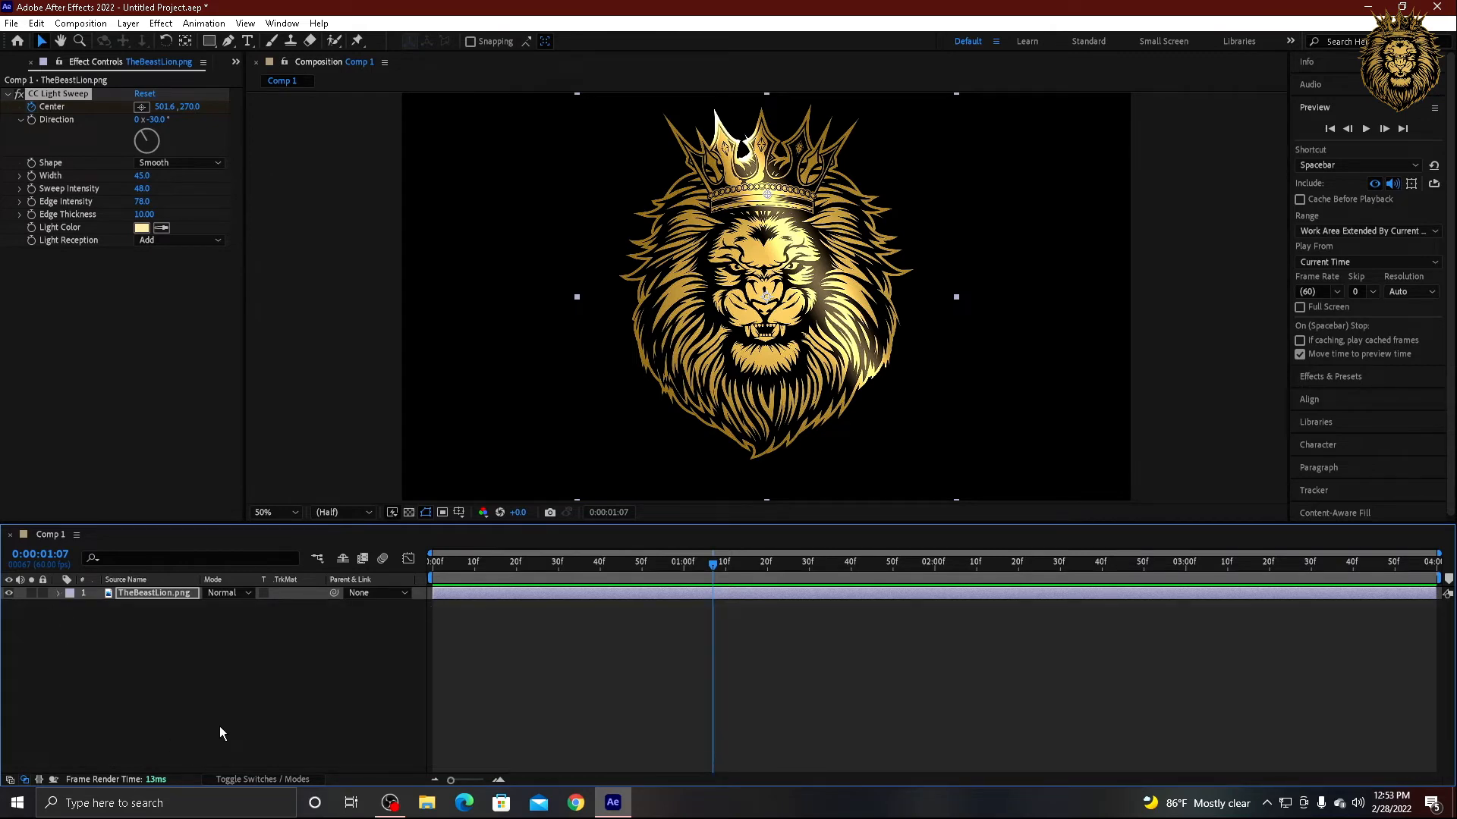
{"action": "left_click", "coordinate": [170, 595]}
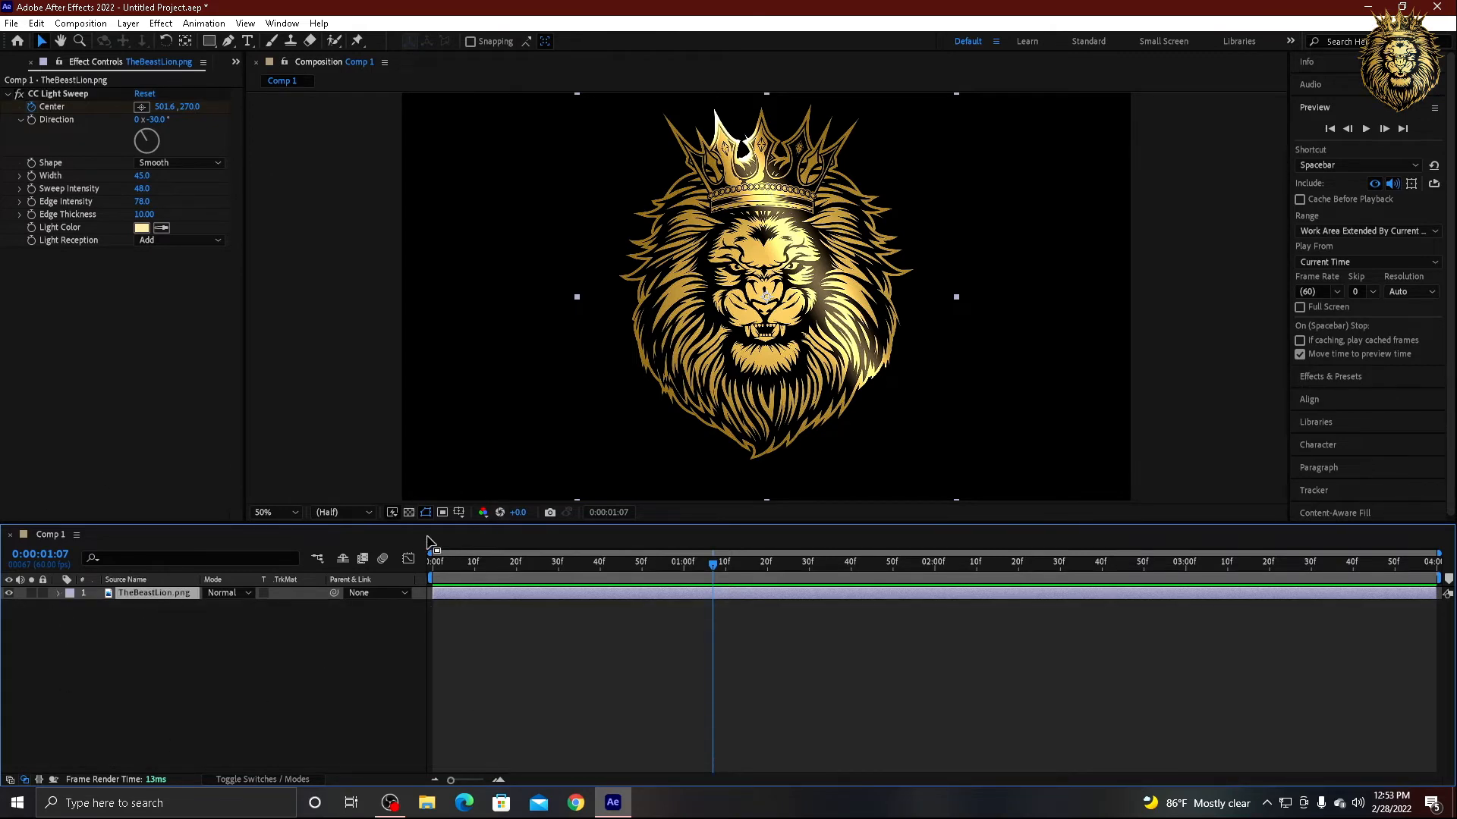
{"action": "left_click", "coordinate": [409, 512]}
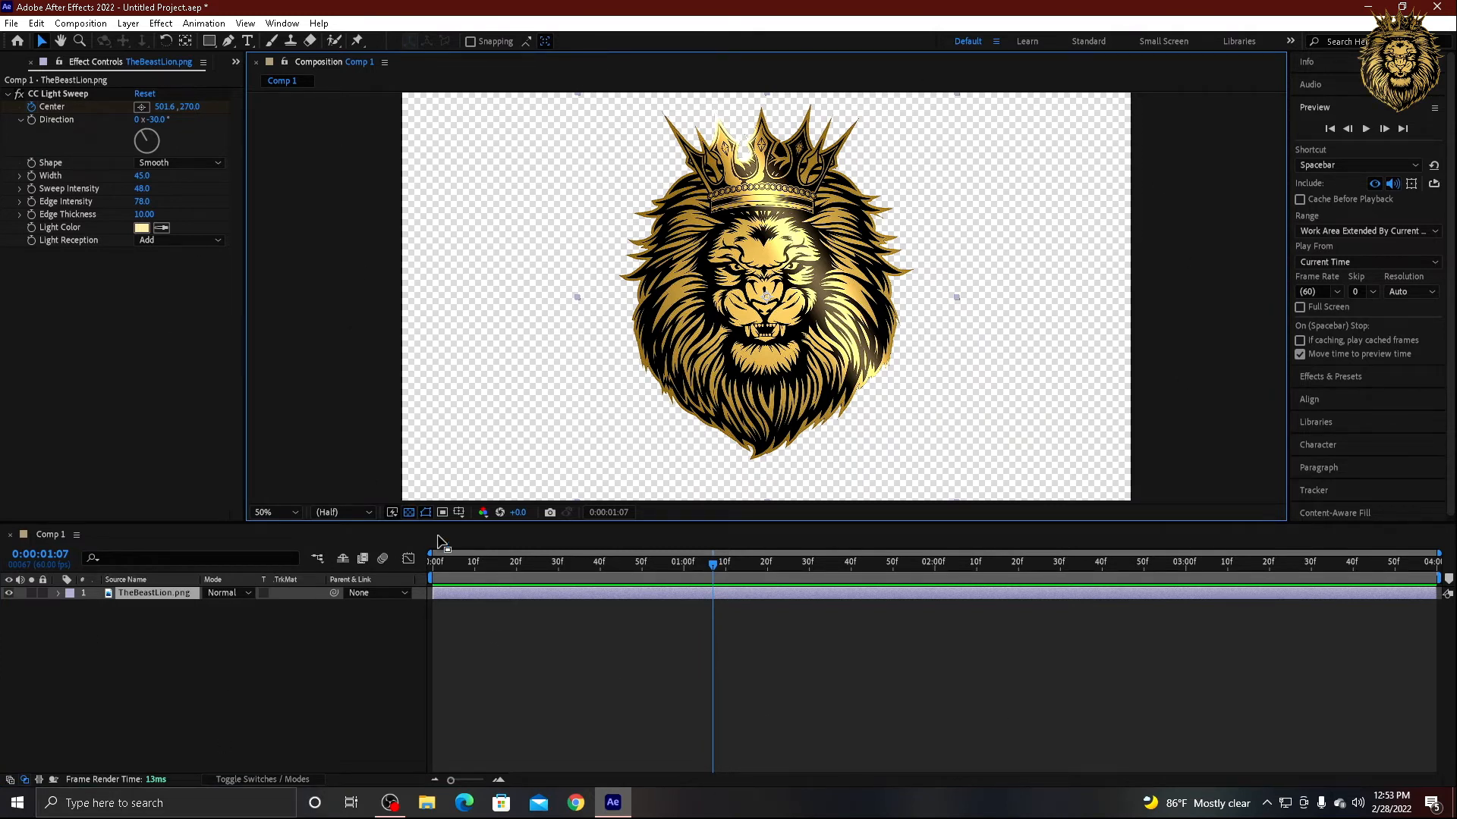
{"action": "left_click", "coordinate": [408, 512]}
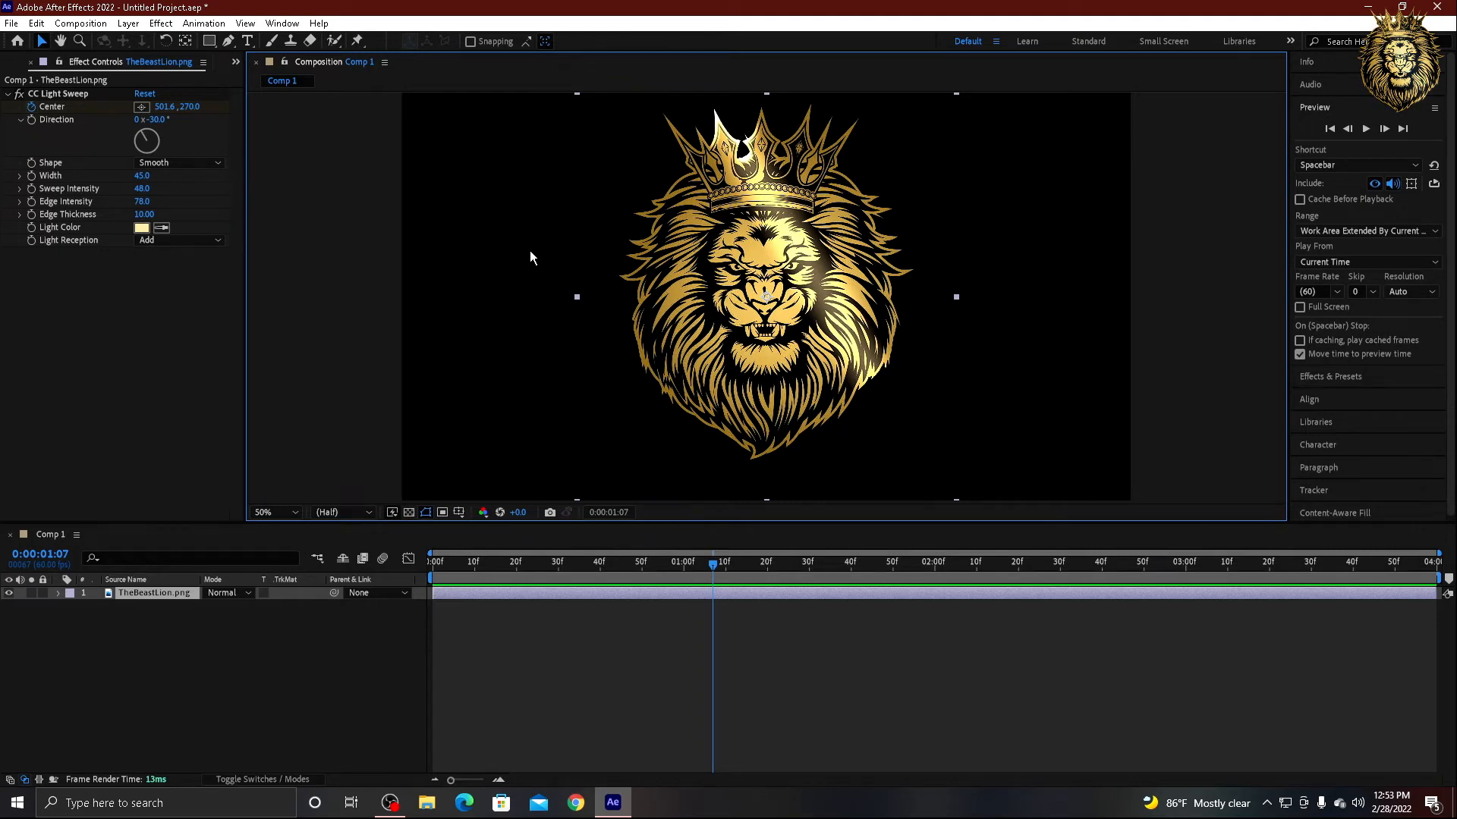
- Add the Comp 1 composition to the render queue for export
{"action": "left_click", "coordinate": [14, 23]}
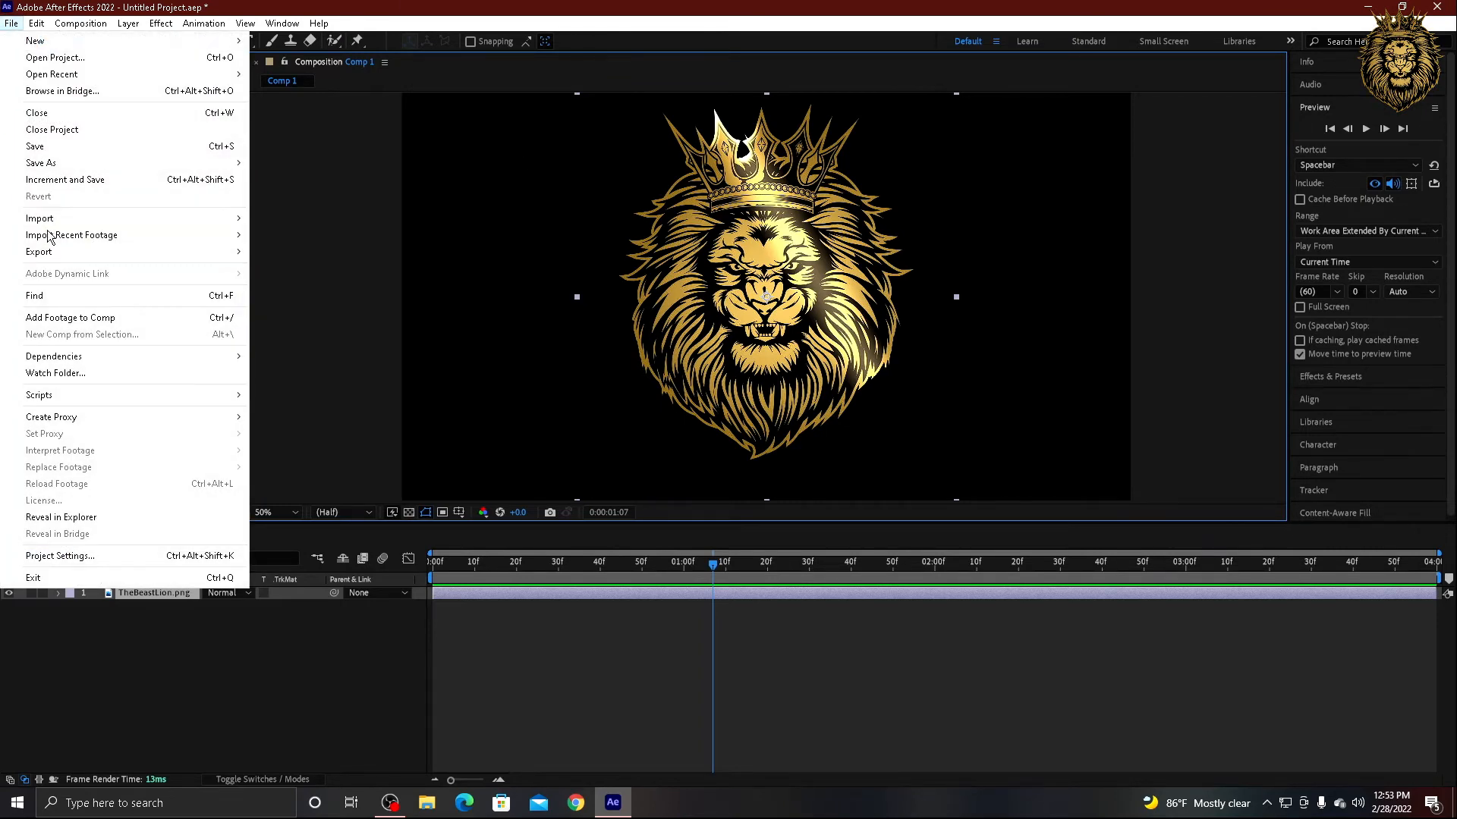
{"action": "mouse_move", "coordinate": [76, 254]}
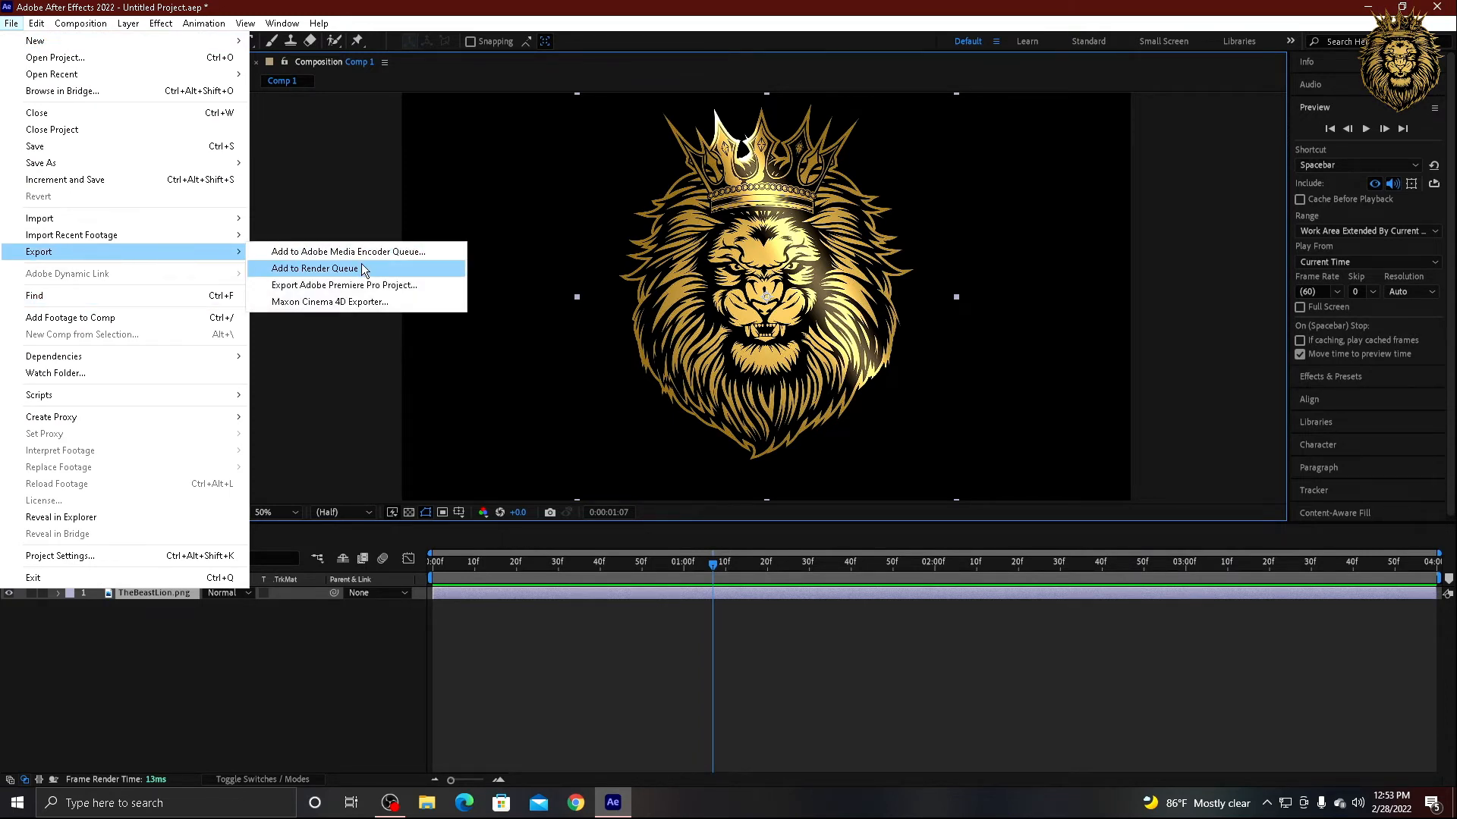
{"action": "left_click", "coordinate": [364, 270]}
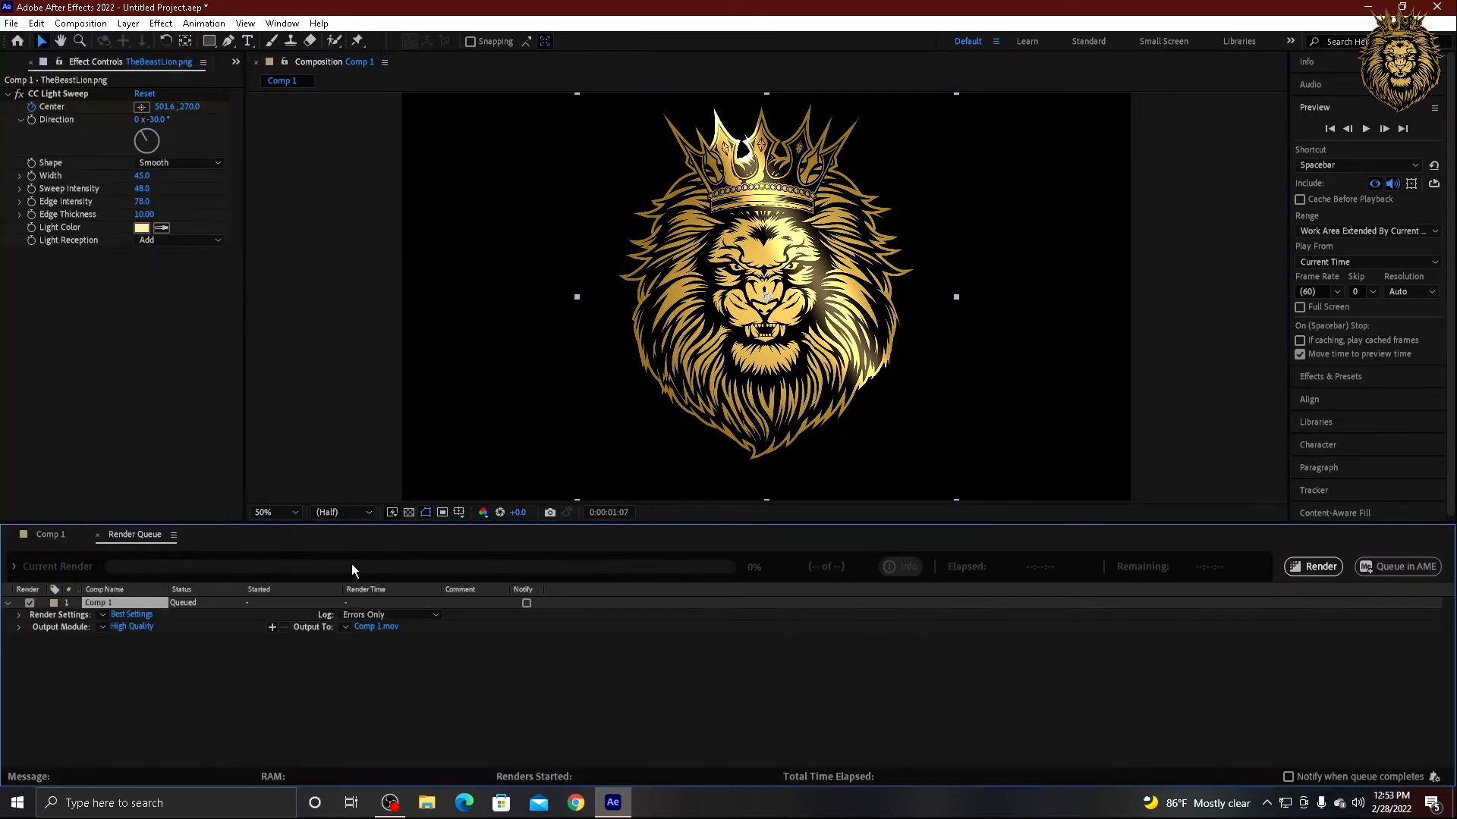
- Set the render's output file to "Animation logo" in the Downloads folder
{"action": "left_click", "coordinate": [378, 626]}
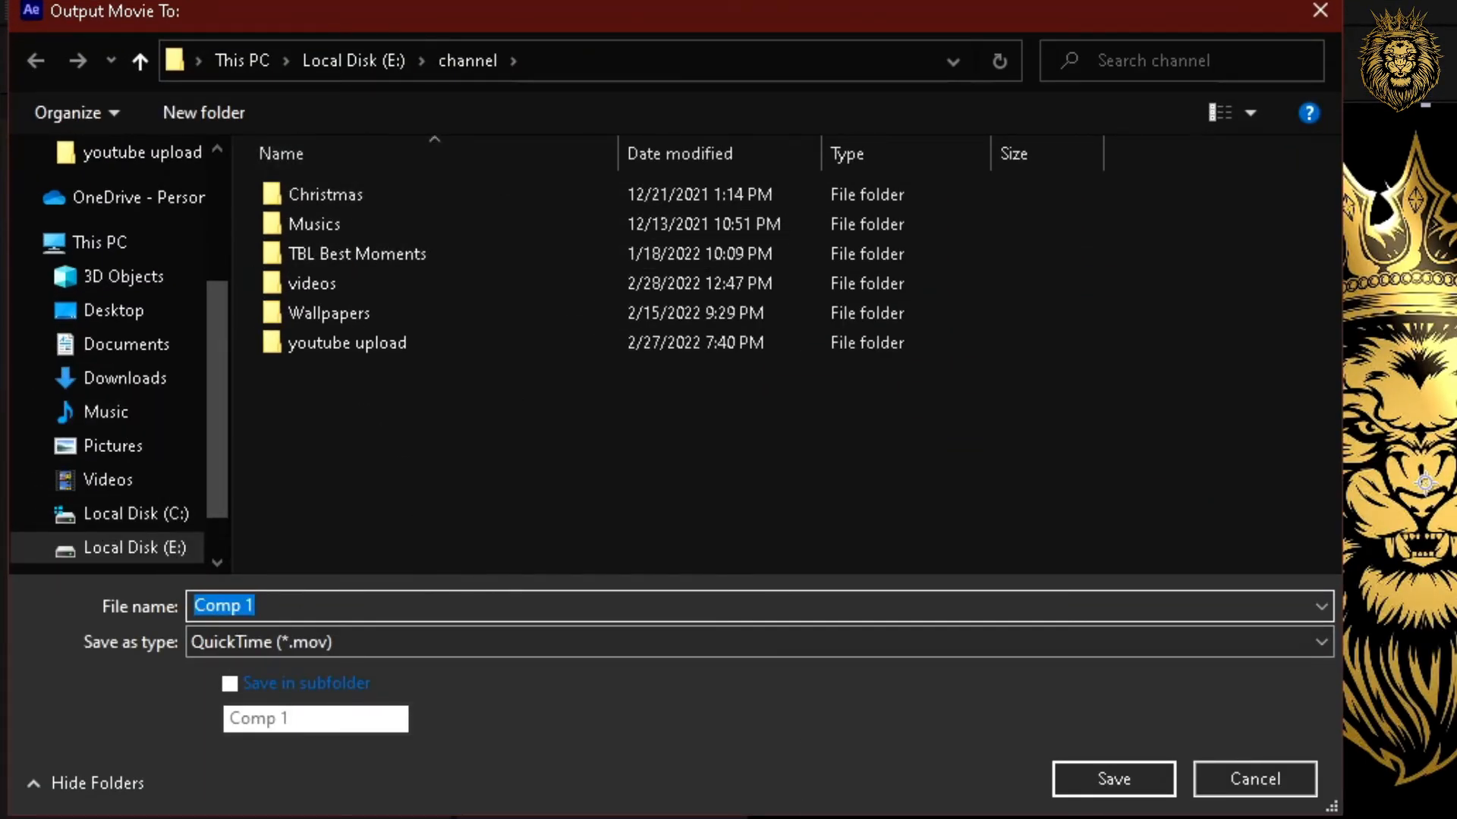
{"action": "left_click", "coordinate": [65, 377]}
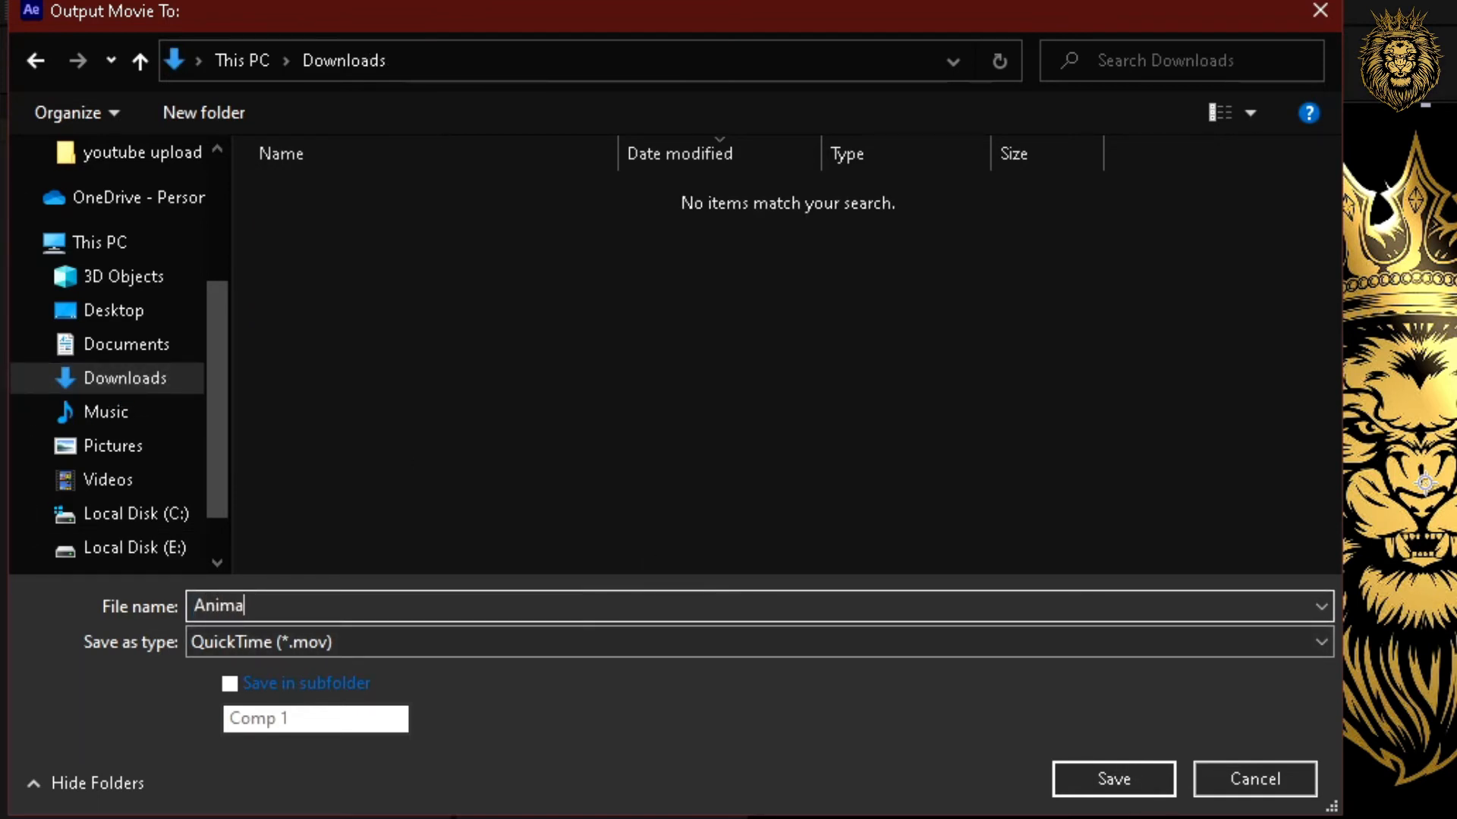
{"action": "type", "text": "Animation logo"}
{"action": "left_click", "coordinate": [1106, 789]}
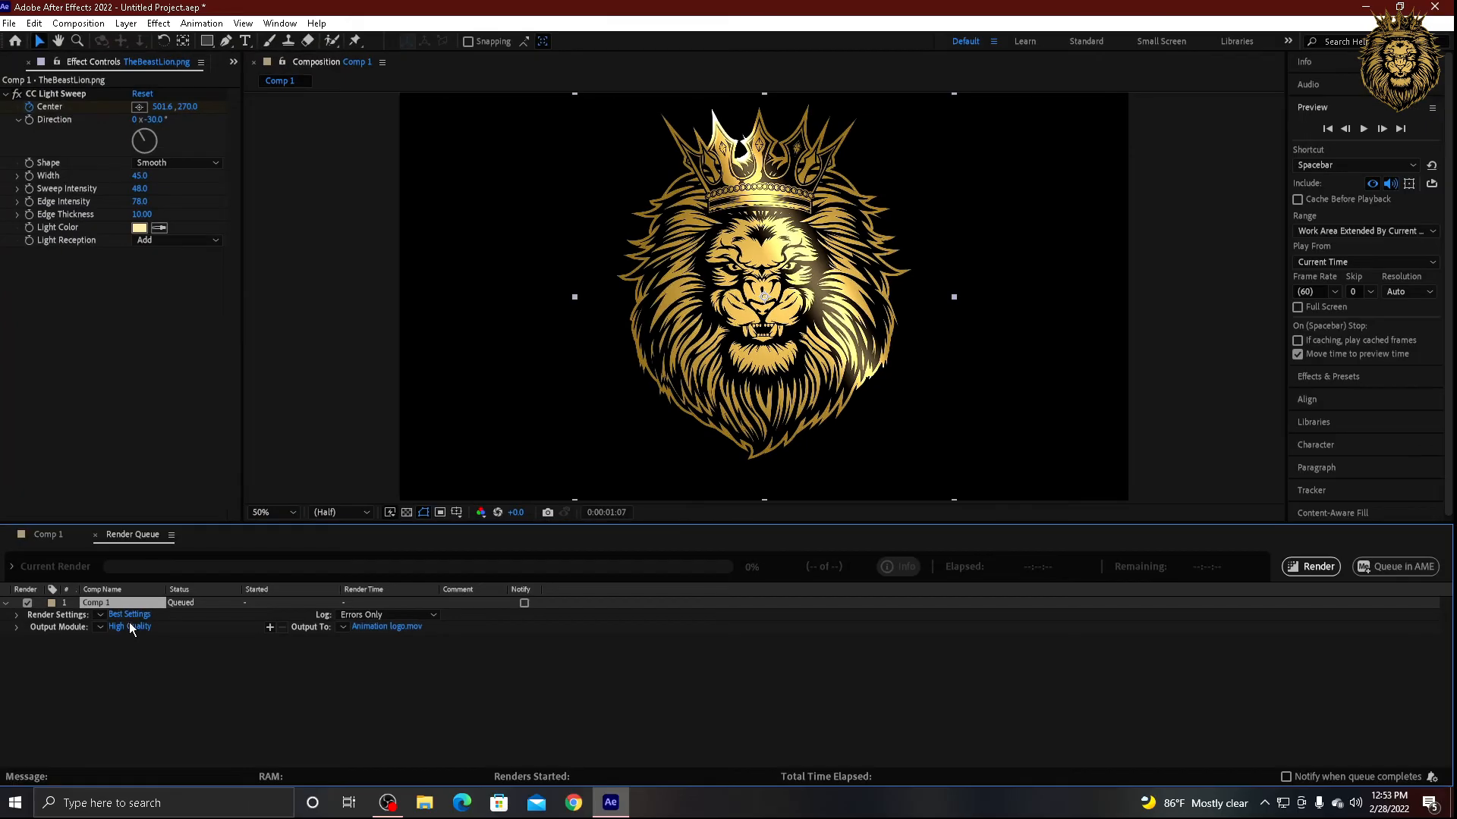
- Change the render's output module to the AVI format with RGB + Alpha channels
{"action": "left_click", "coordinate": [129, 626]}
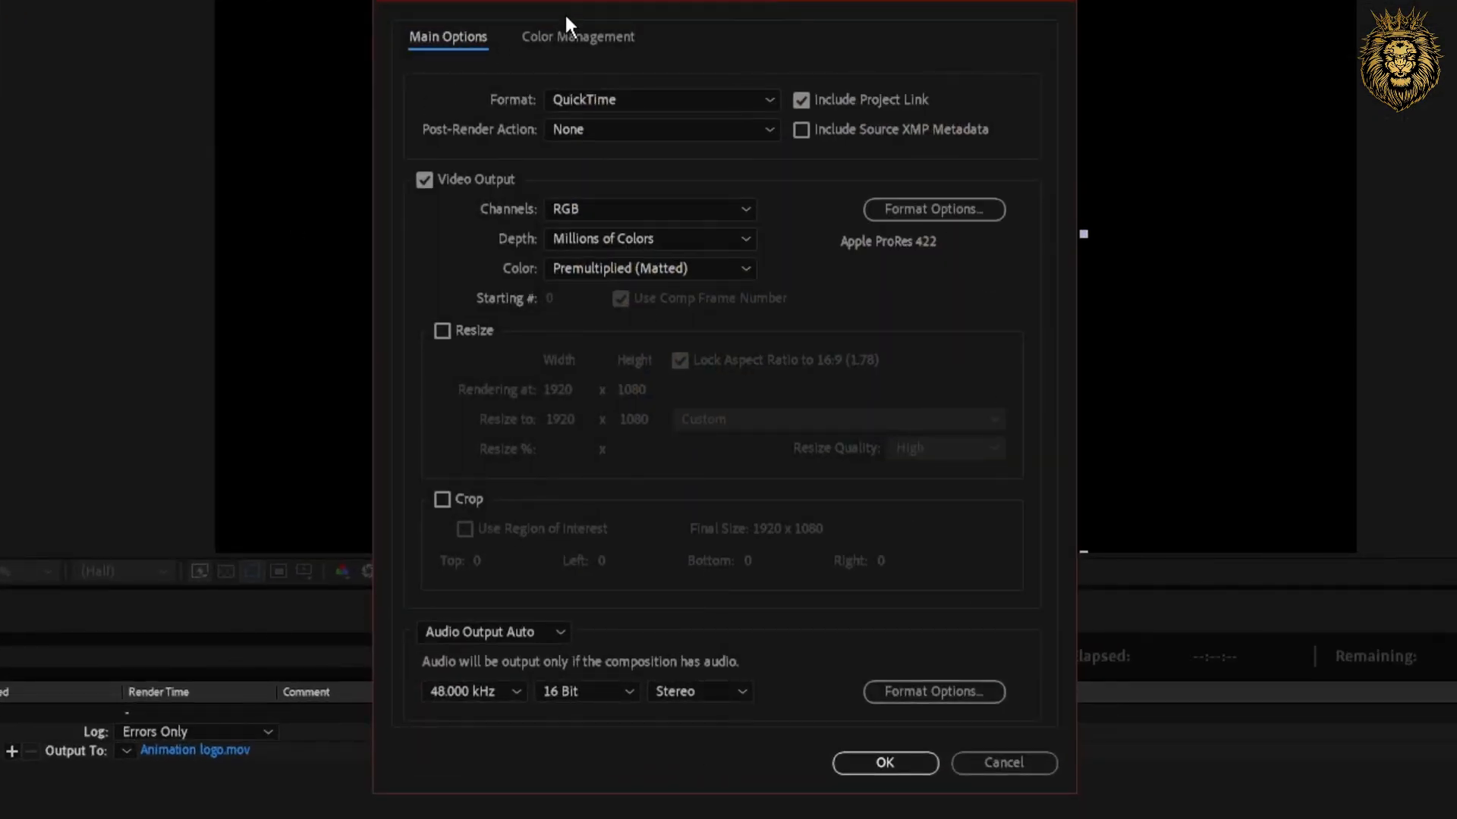
{"action": "left_click", "coordinate": [621, 97]}
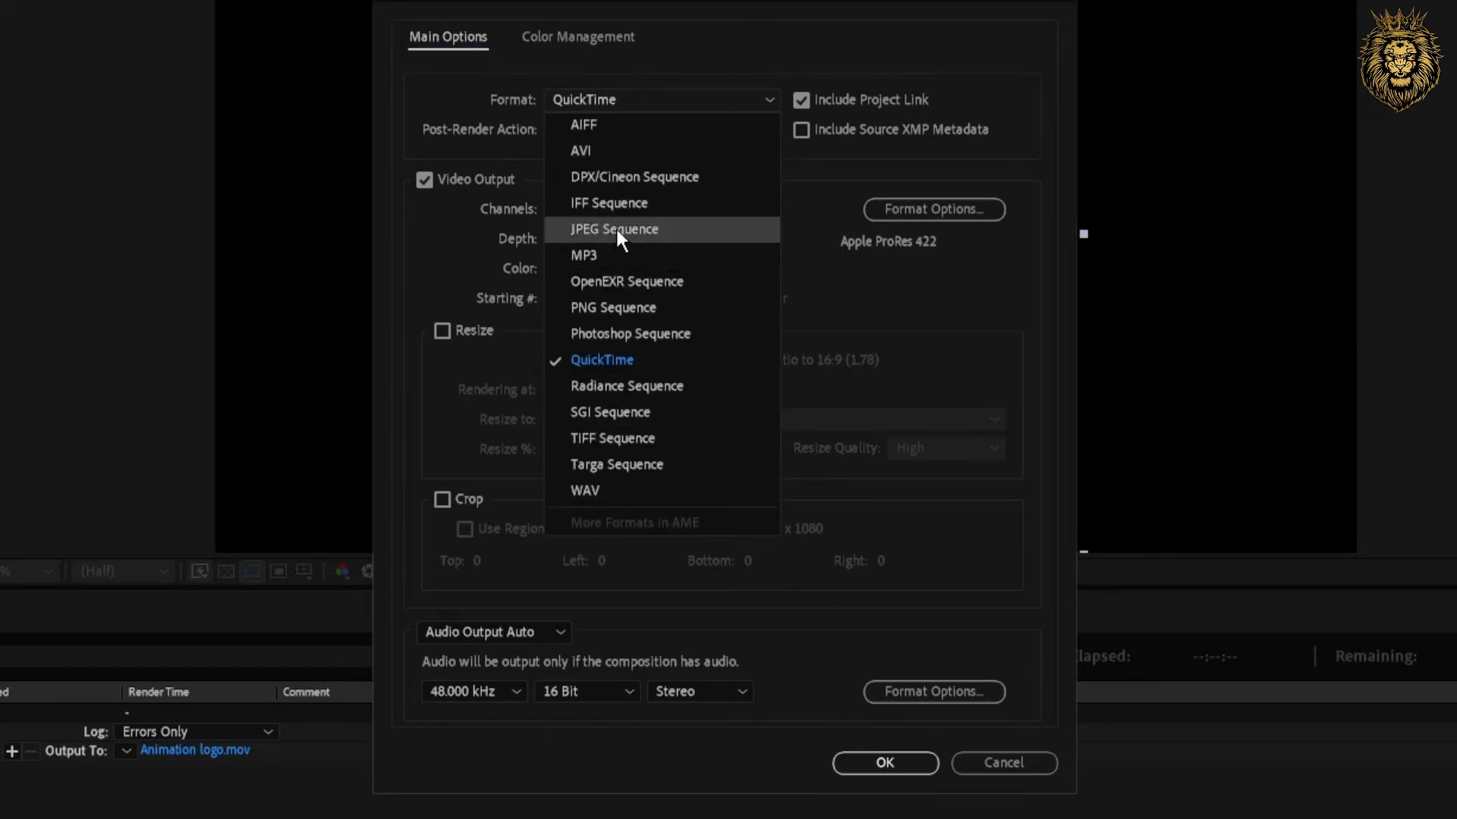
{"action": "left_click", "coordinate": [621, 146]}
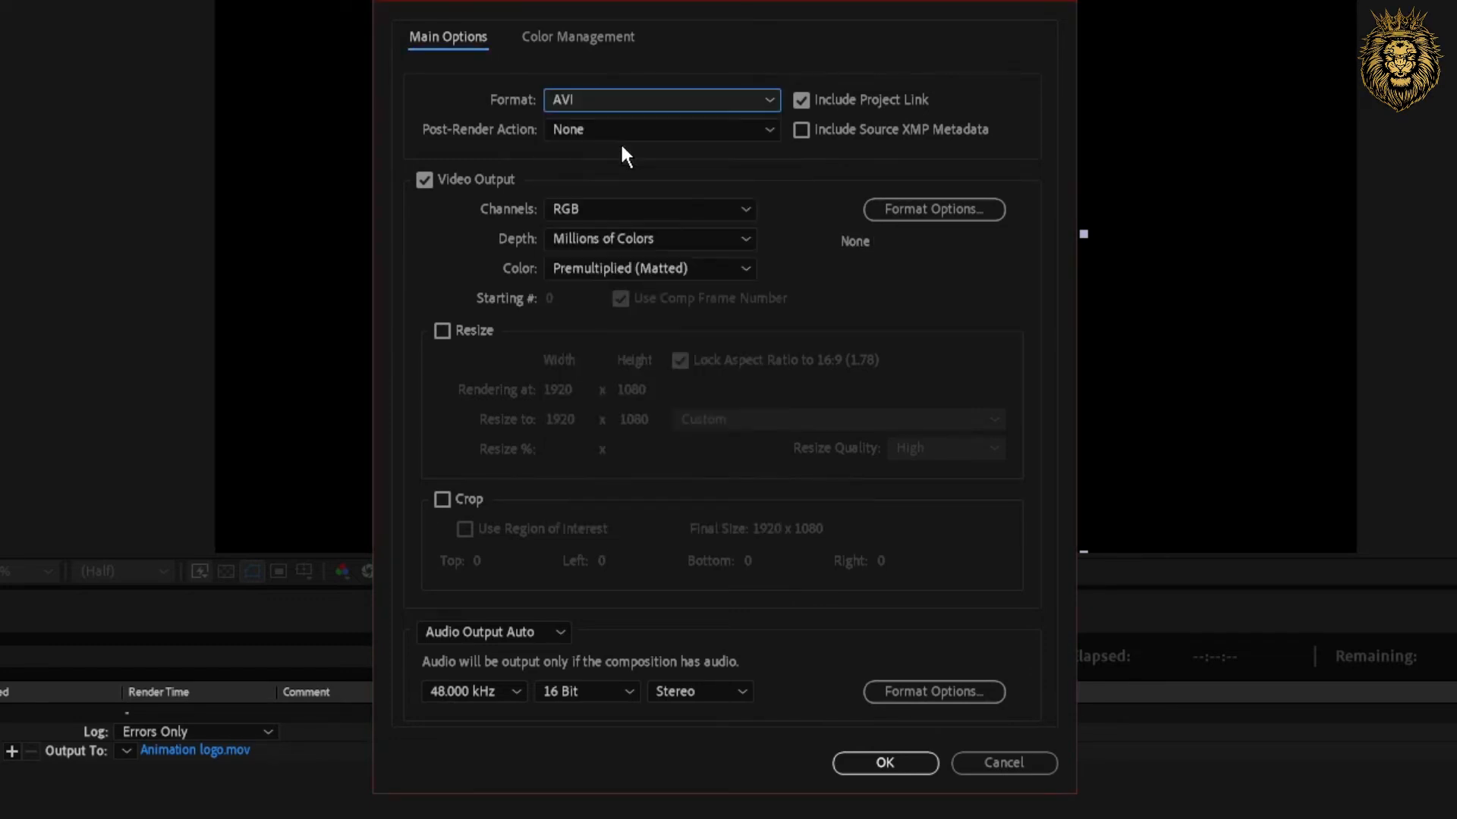
{"action": "left_click", "coordinate": [590, 203]}
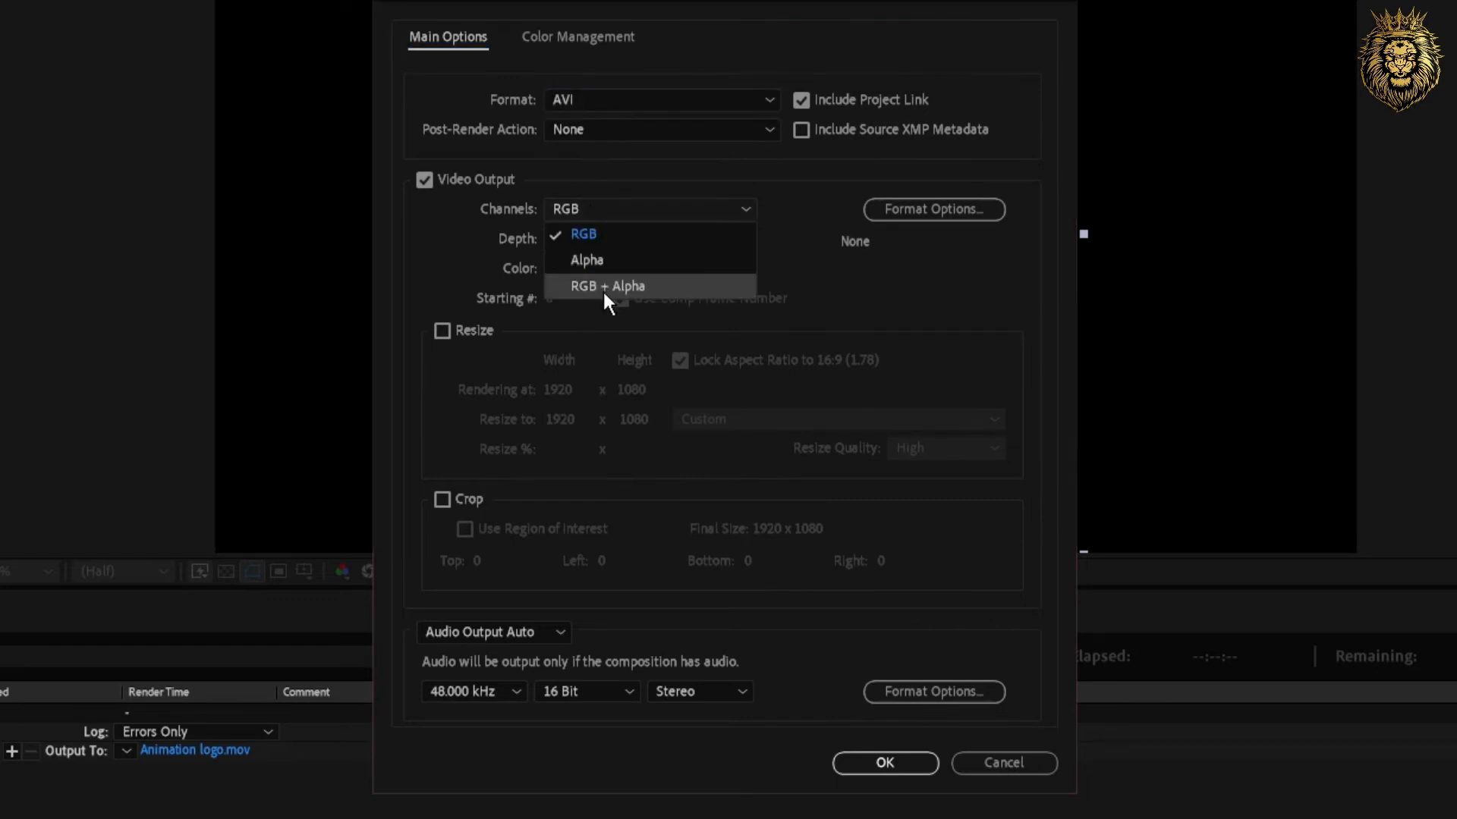
{"action": "left_click", "coordinate": [603, 286]}
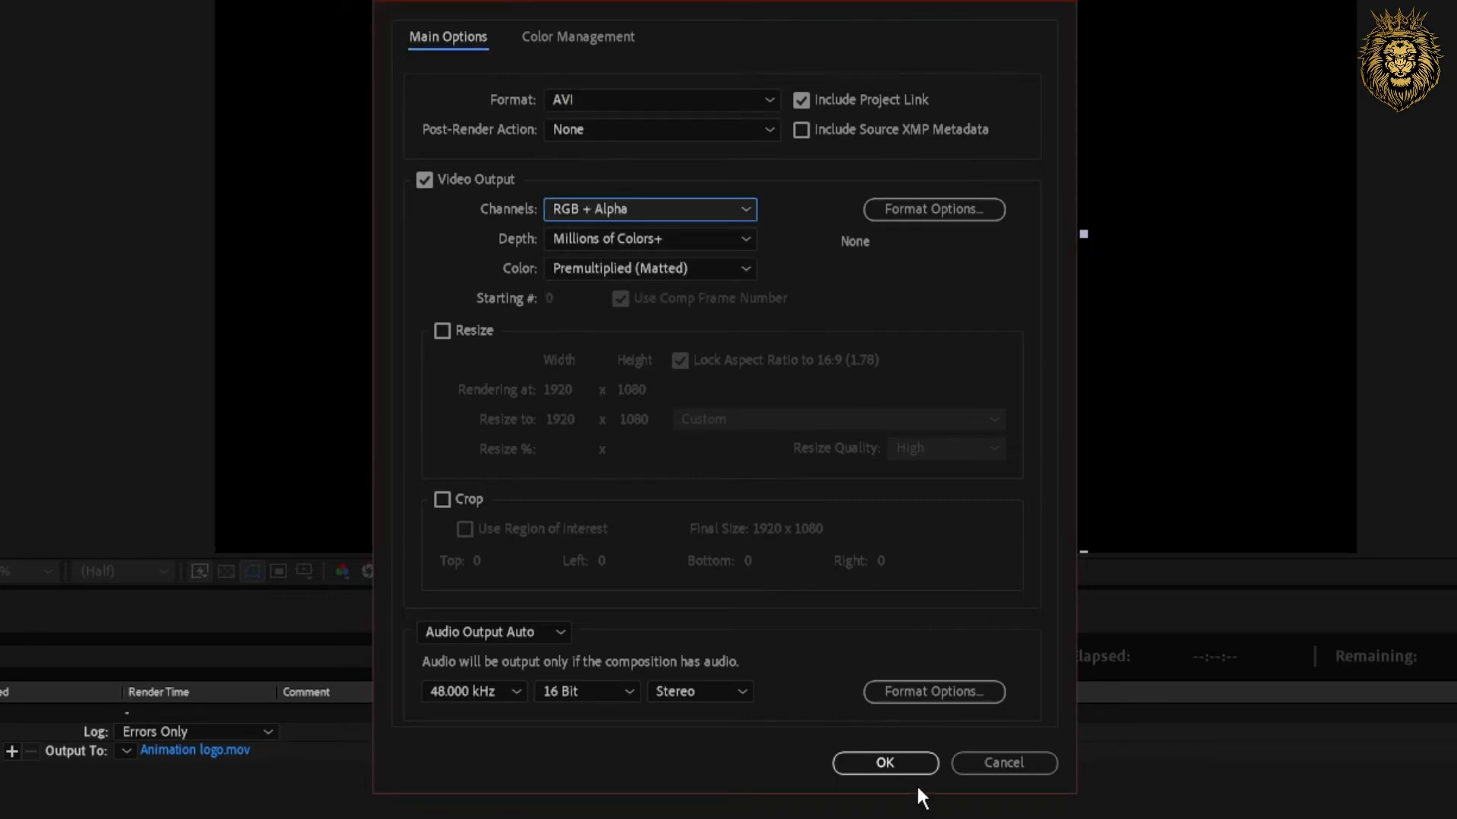
{"action": "left_click", "coordinate": [900, 756]}
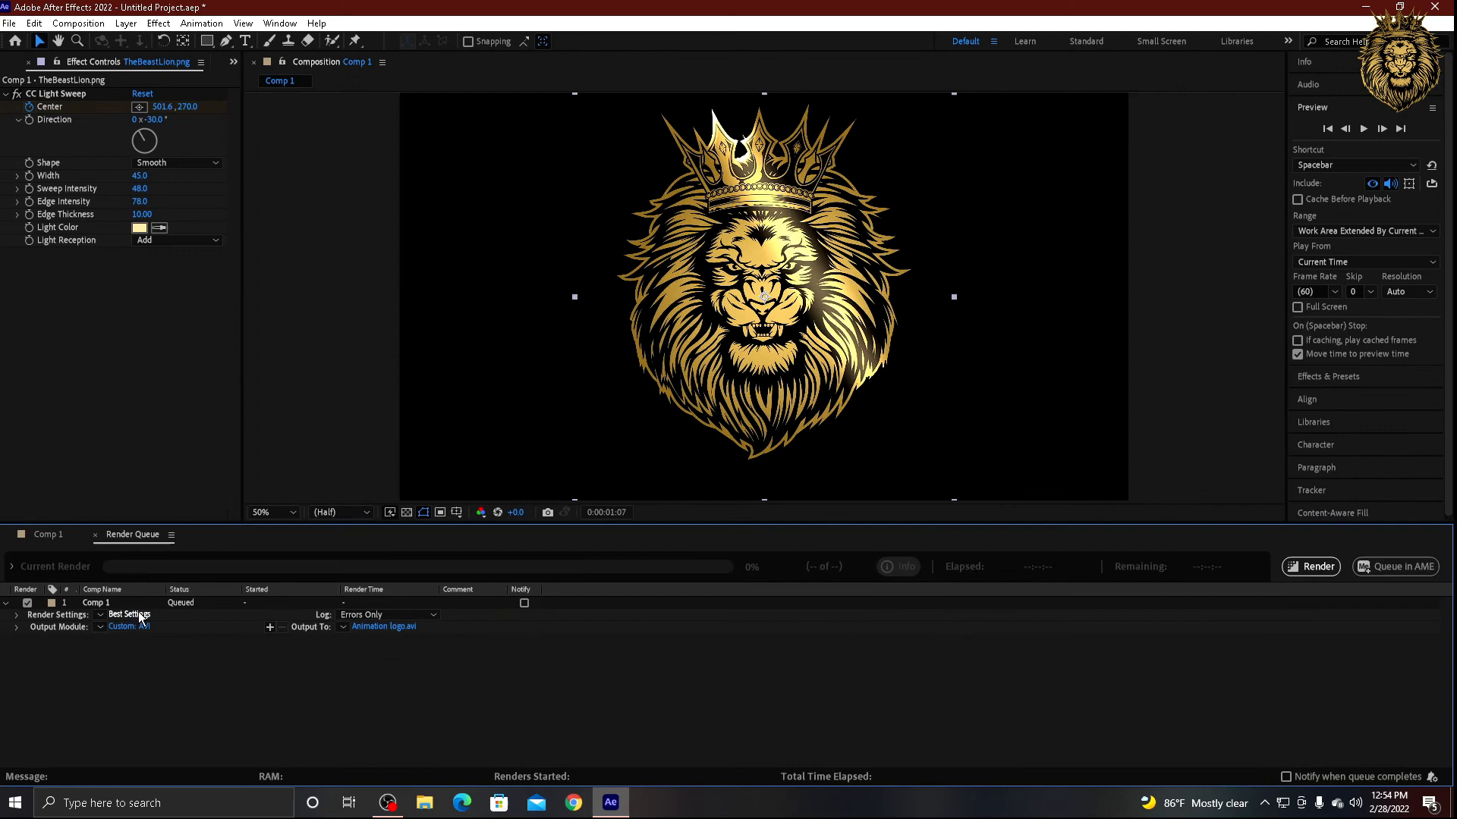
- Confirm the render settings with Best quality, Full resolution and Read Only disk cache, and render the queued Comp 1
{"action": "left_click", "coordinate": [133, 614]}
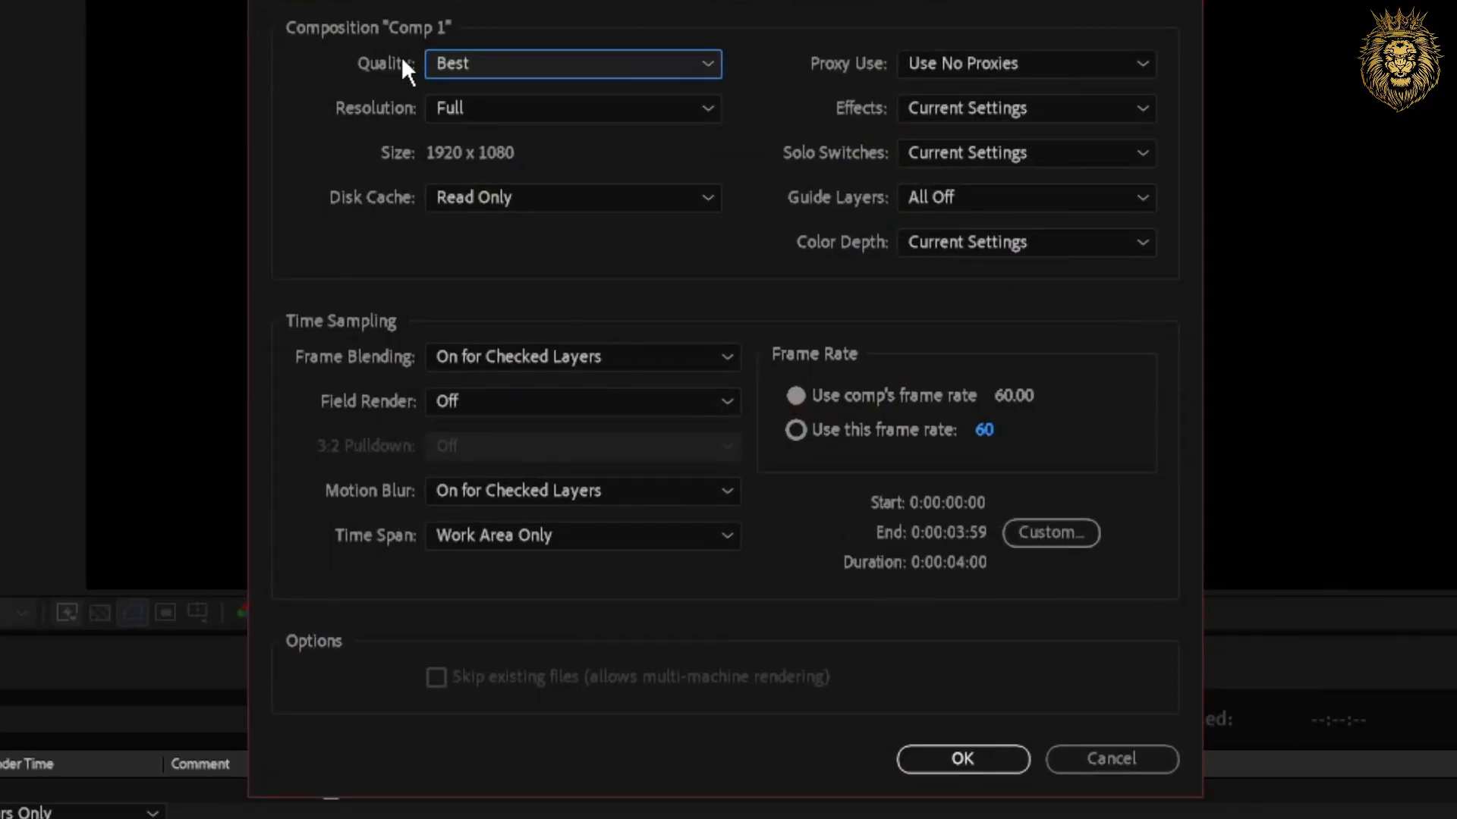
{"action": "left_click", "coordinate": [470, 61]}
{"action": "left_click", "coordinate": [476, 135]}
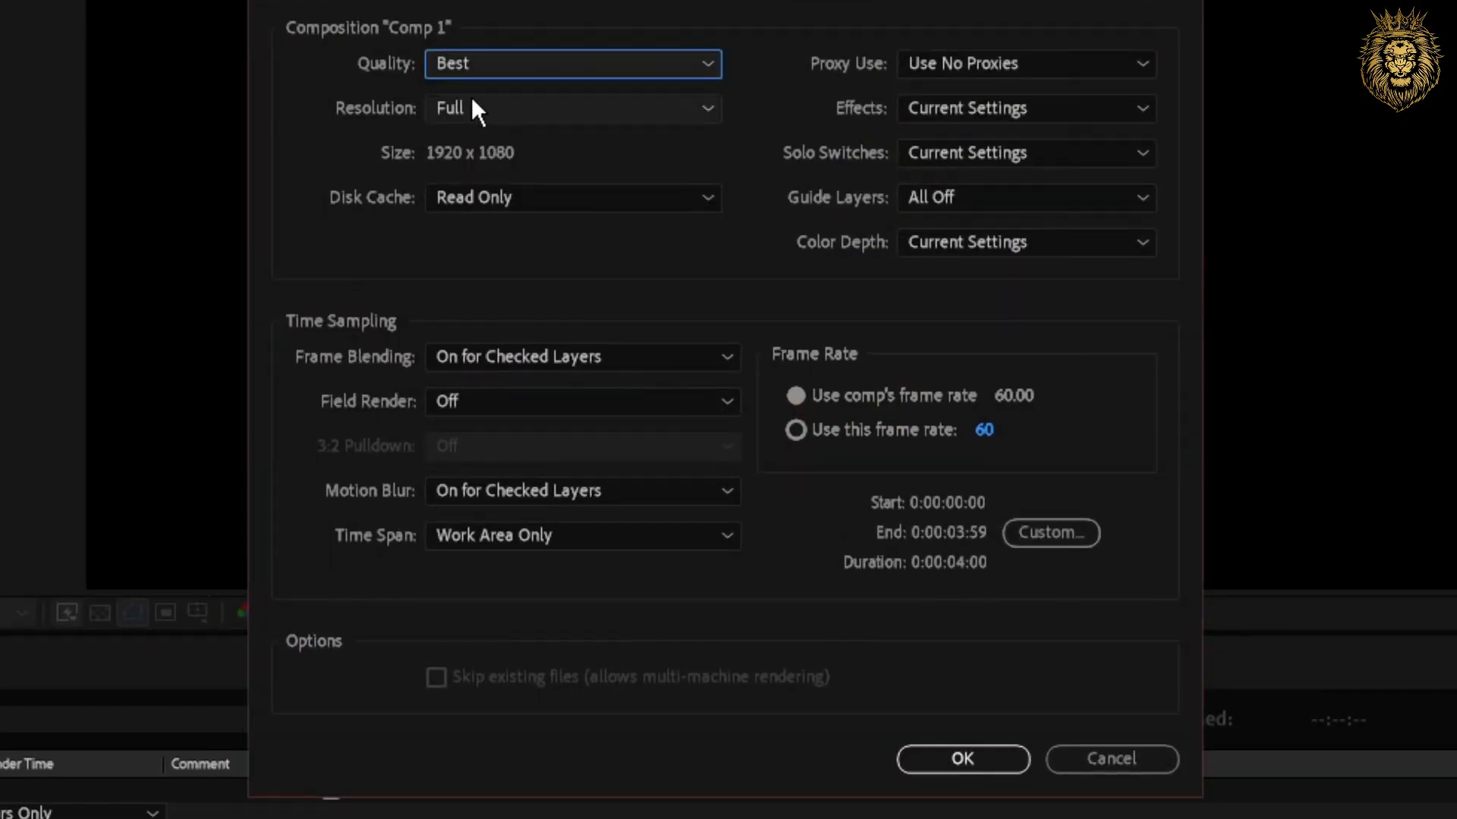
{"action": "left_click", "coordinate": [471, 106]}
{"action": "left_click", "coordinate": [471, 107]}
{"action": "left_click", "coordinate": [501, 204]}
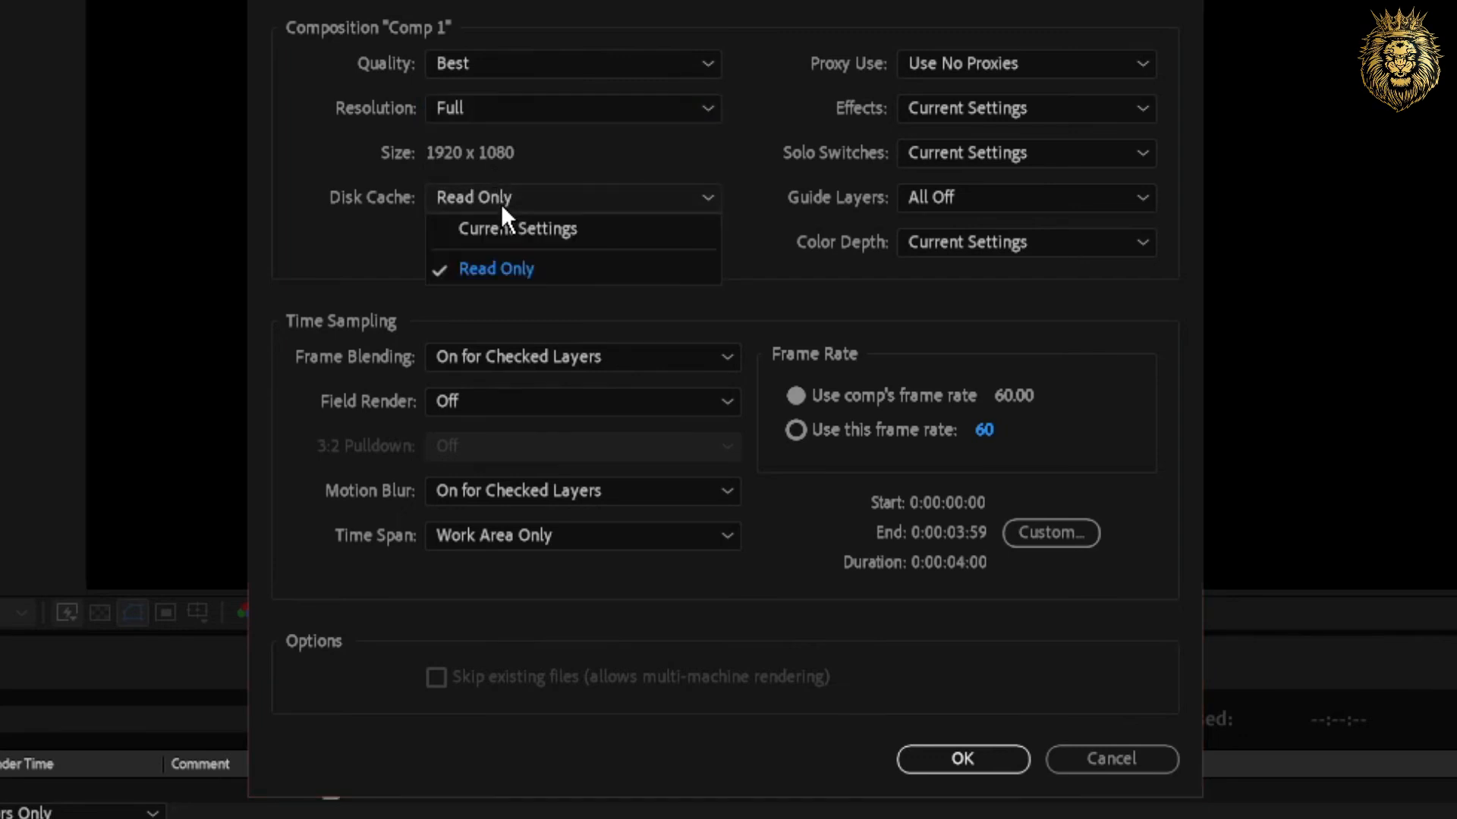
{"action": "left_click", "coordinate": [500, 203]}
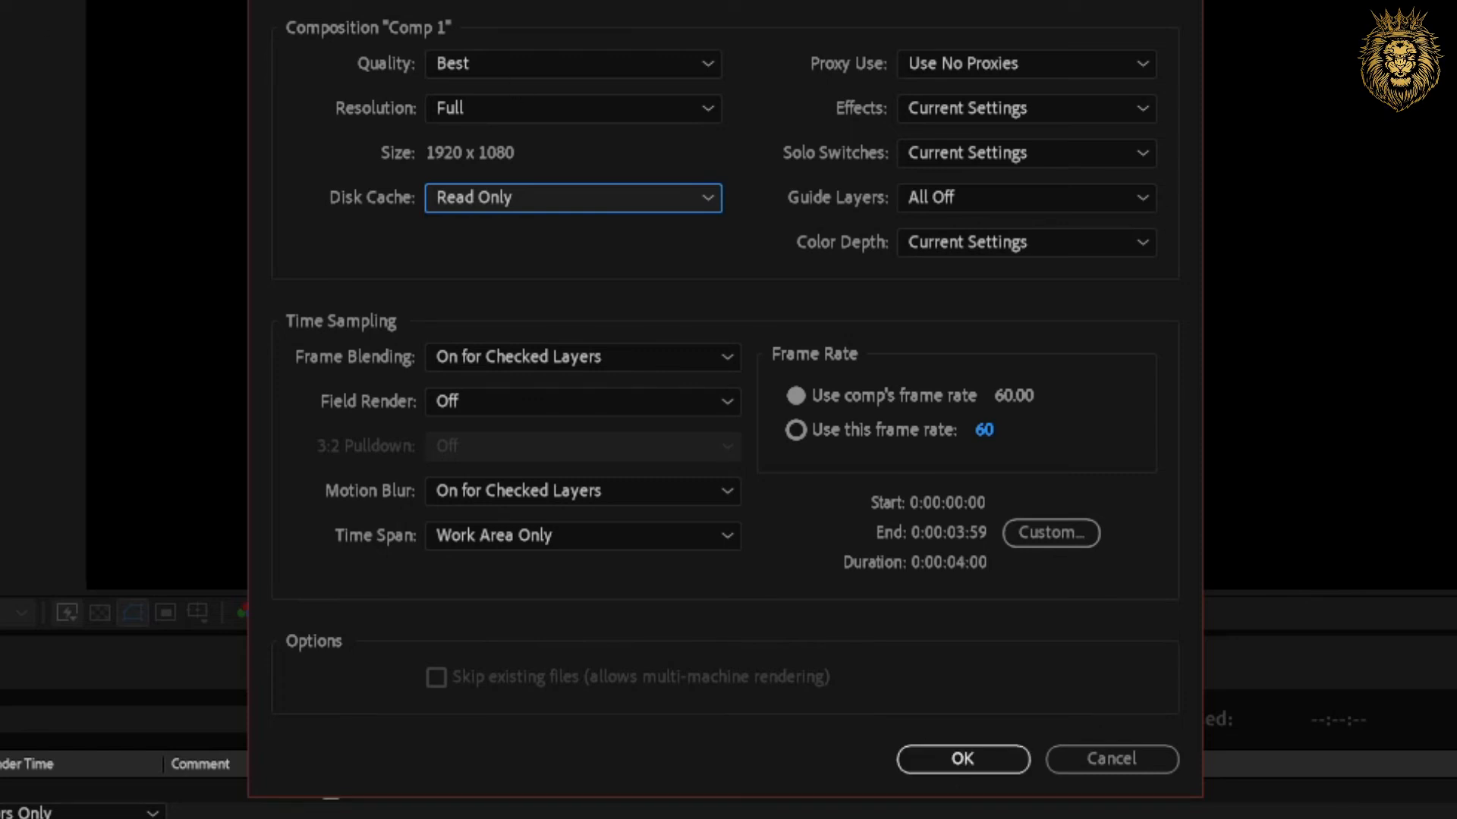
{"action": "left_click", "coordinate": [971, 760]}
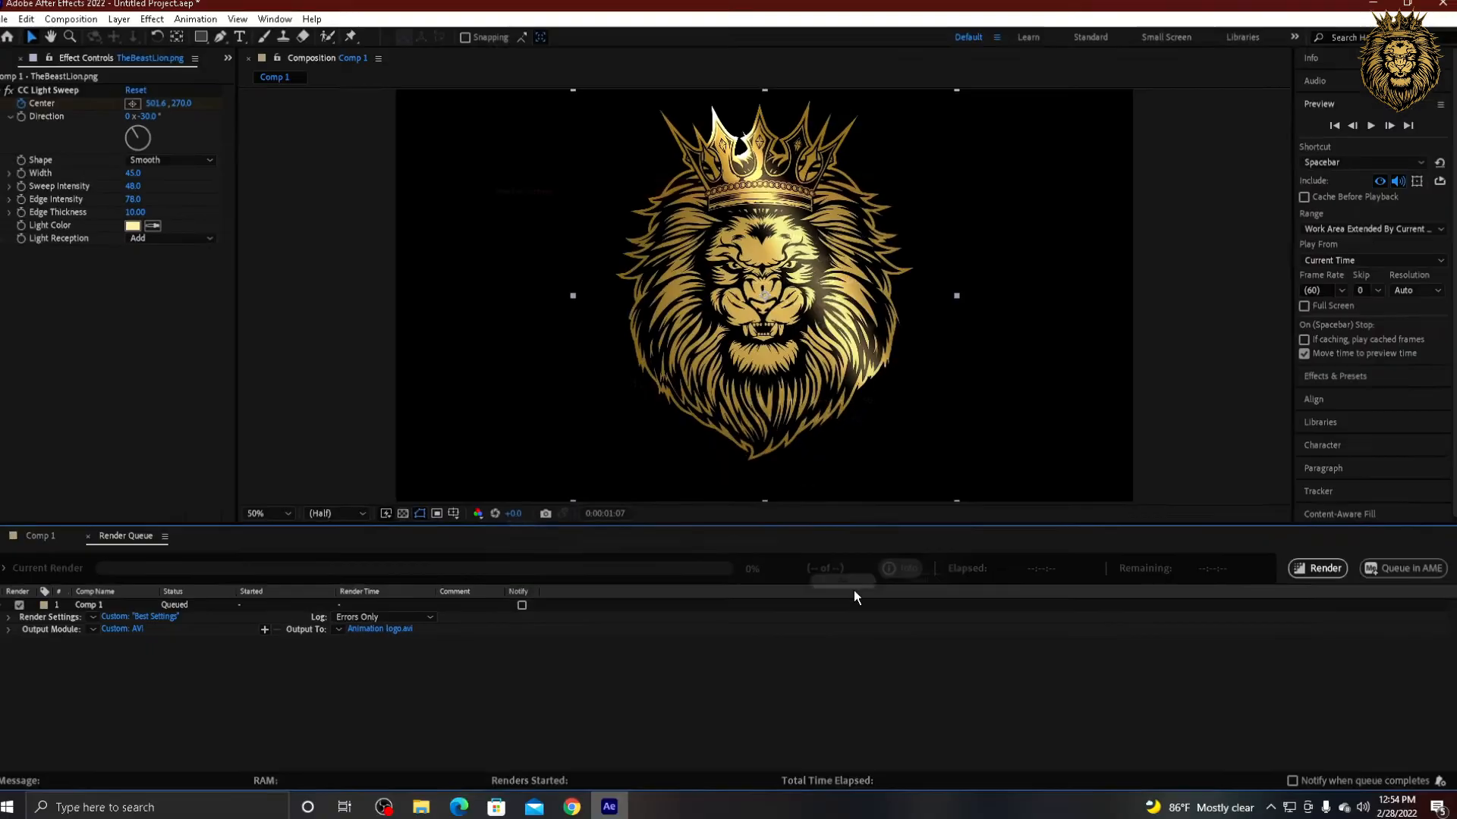
{"action": "left_click", "coordinate": [1362, 566]}
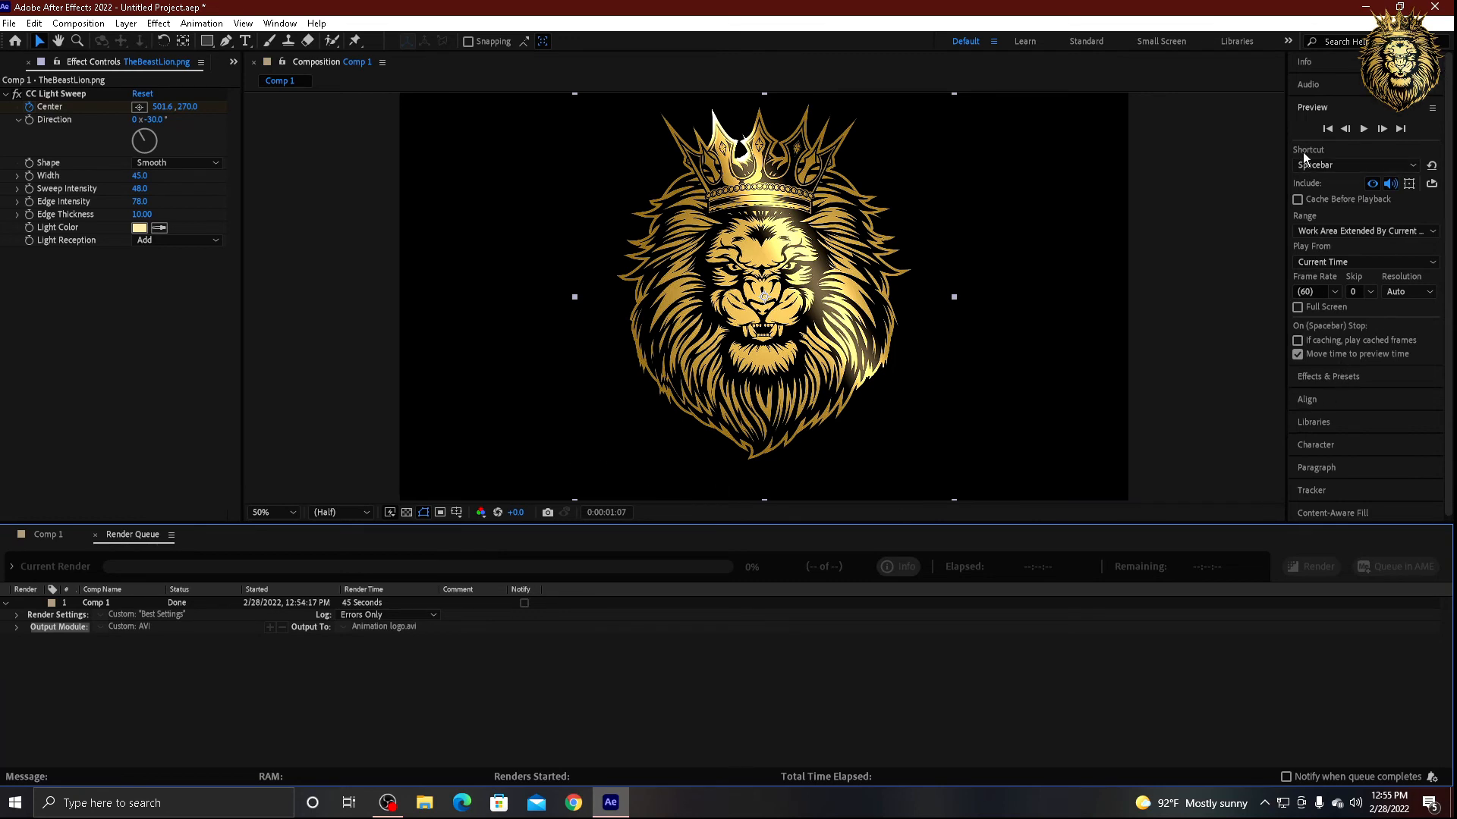
- Collapse the Preview playback options
{"action": "left_click", "coordinate": [1321, 108]}
{"action": "left_click", "coordinate": [1320, 108]}
{"action": "left_click", "coordinate": [1313, 114]}
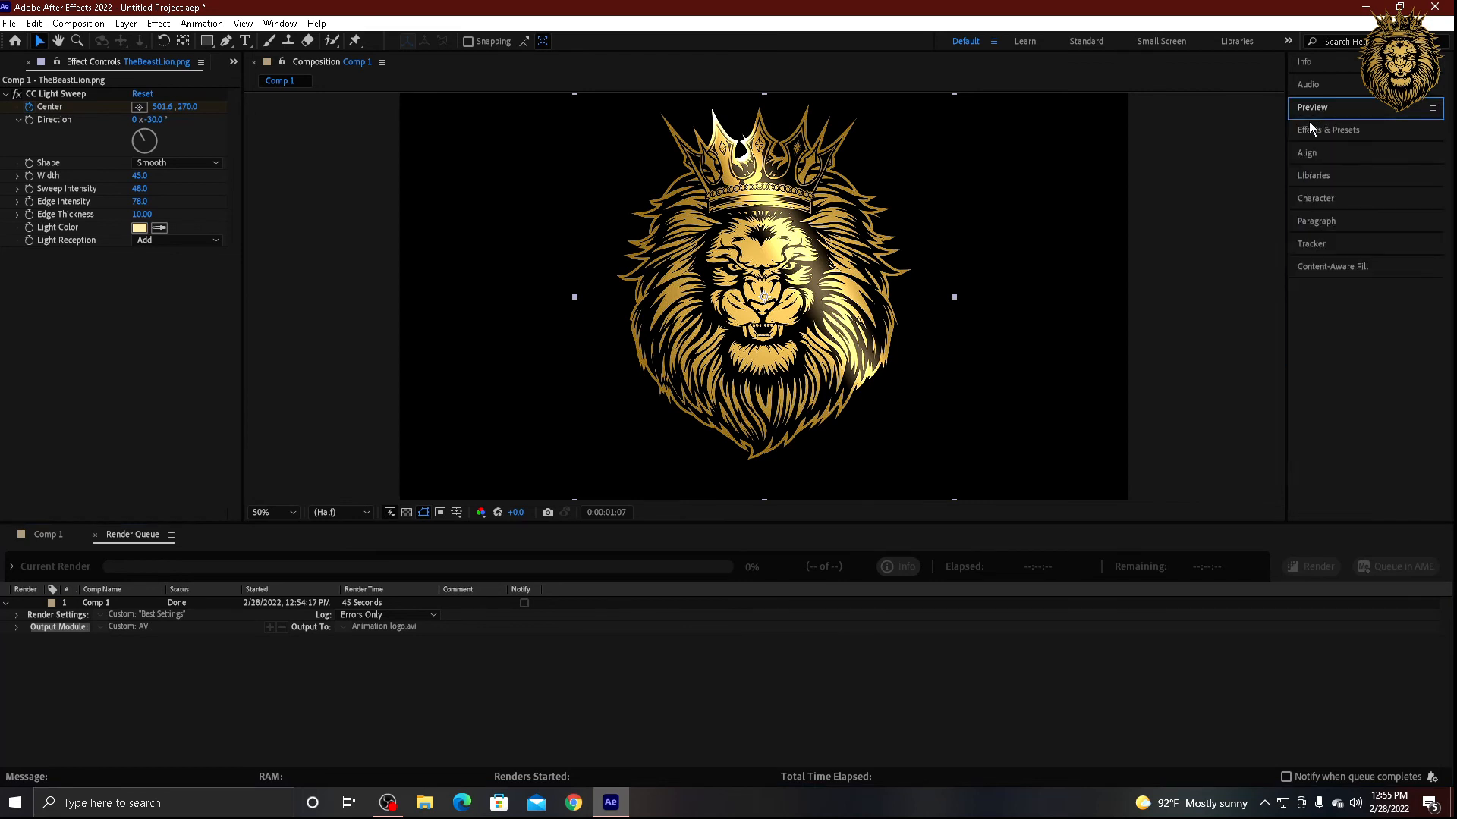